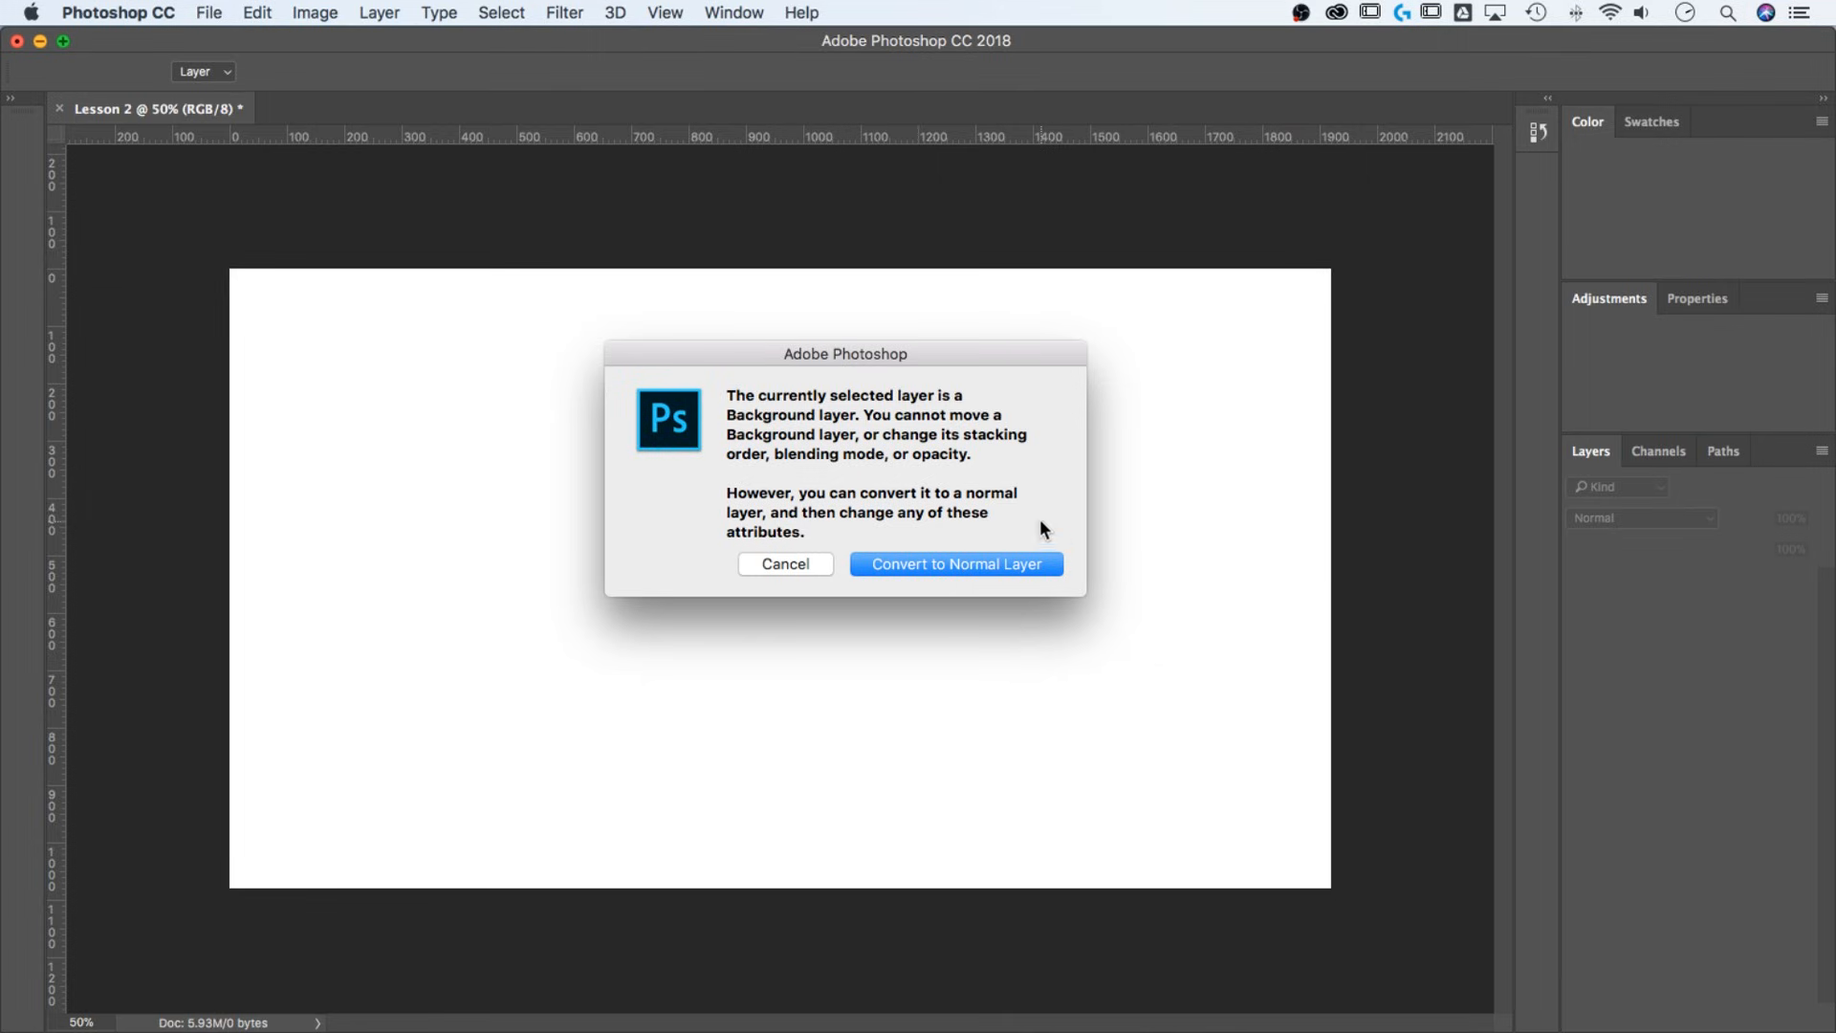
# Step: Dismiss the Background layer warning and unlock the Background into a normal layer
pyautogui.click(801, 565)
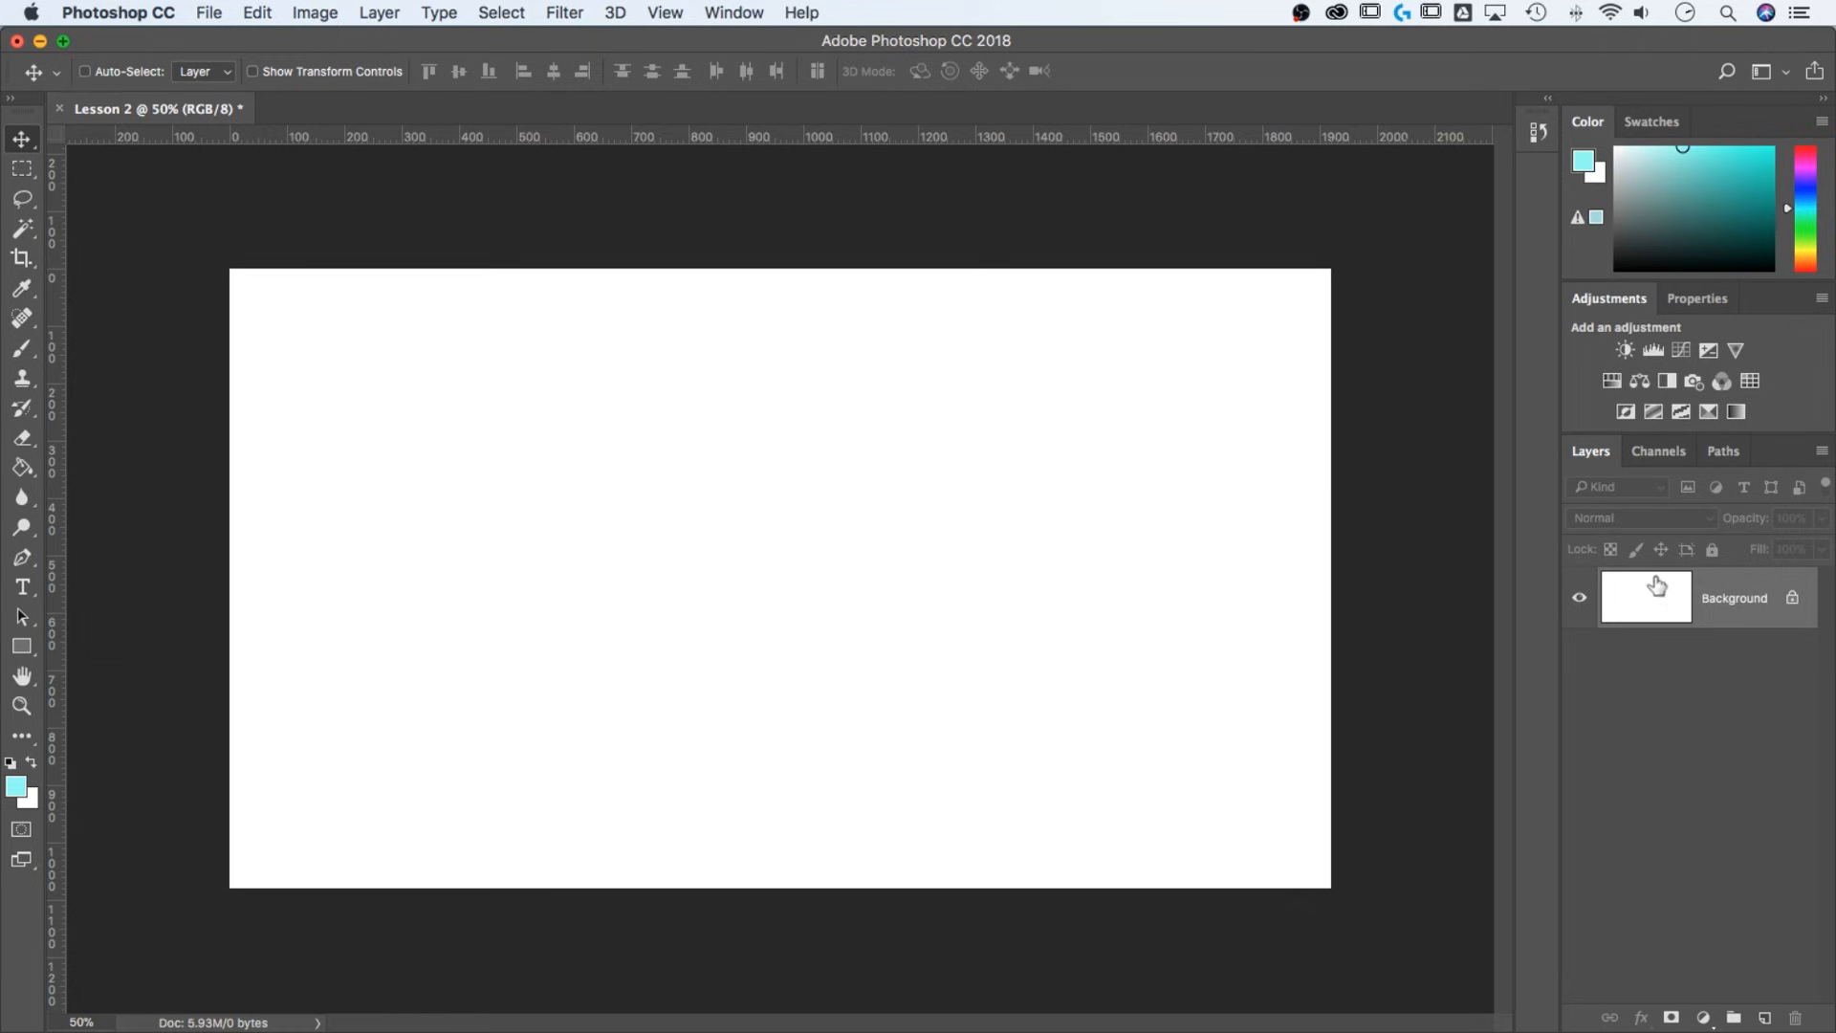
pyautogui.click(1793, 603)
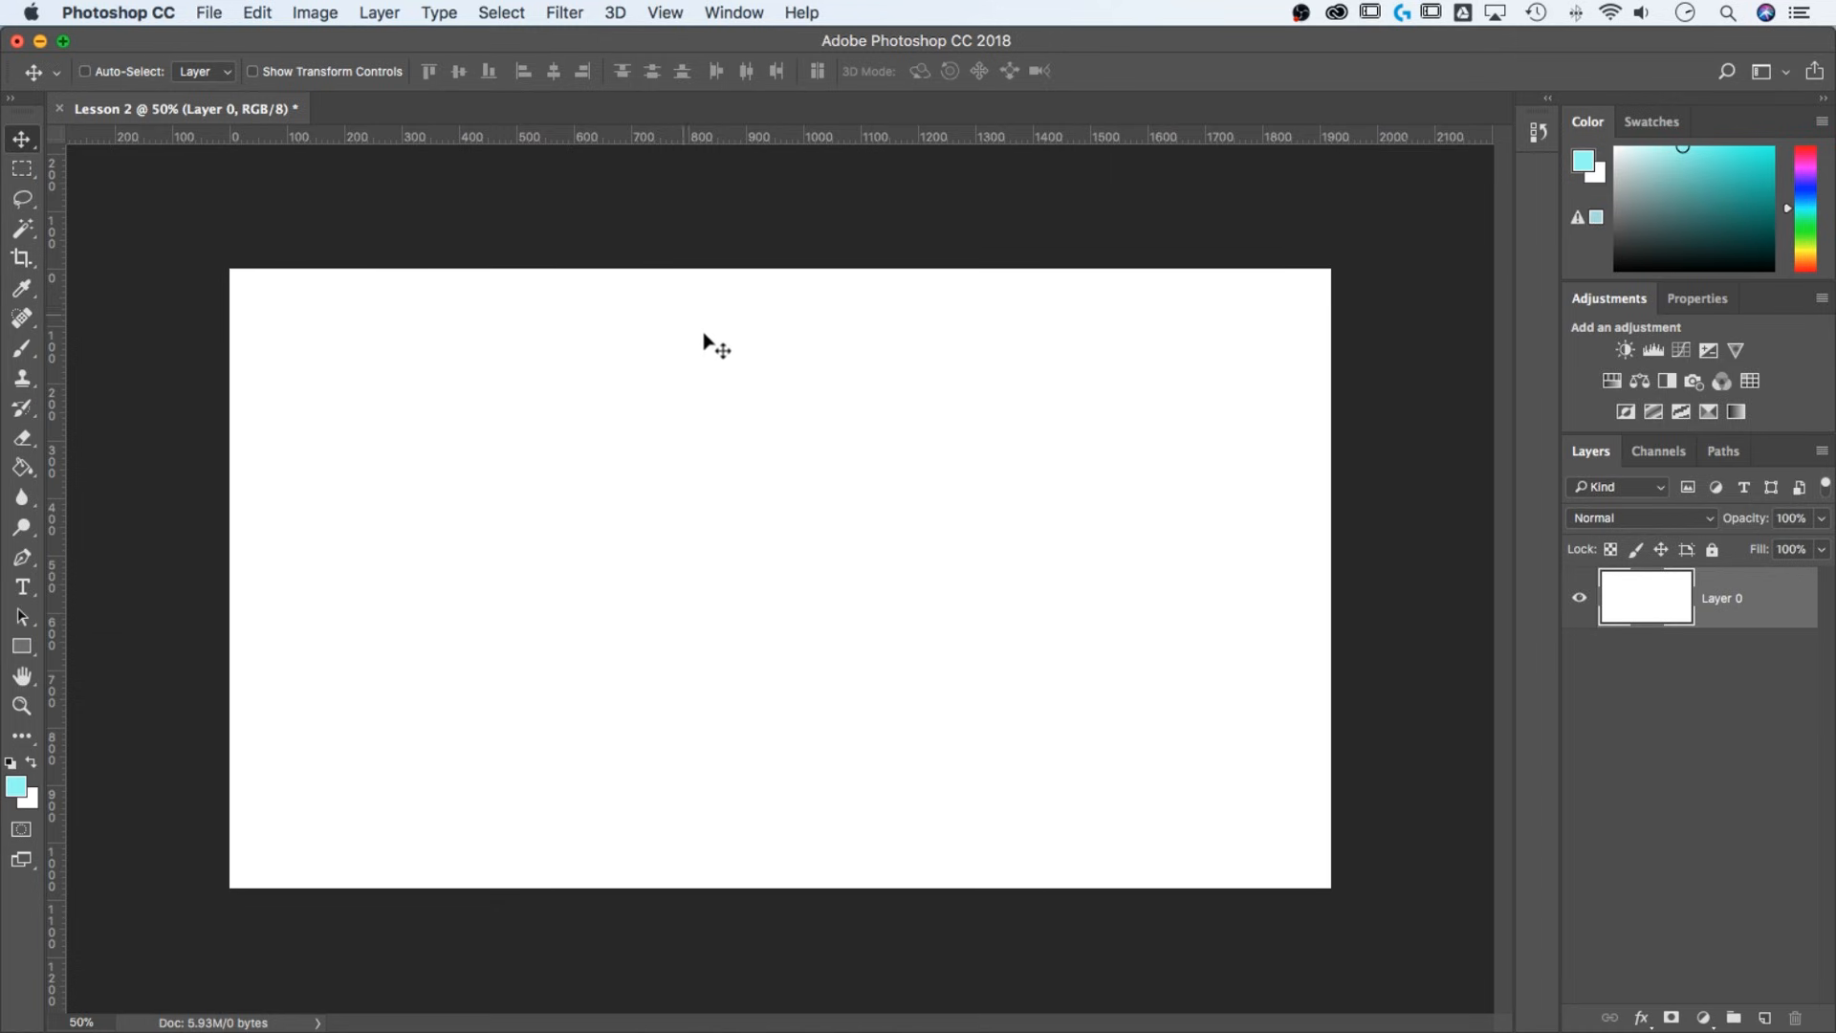
# Step: Try moving the white layer up and to the left, and restore white across the whole canvas
pyautogui.moveTo(1091, 533); pyautogui.dragTo(628, 360)
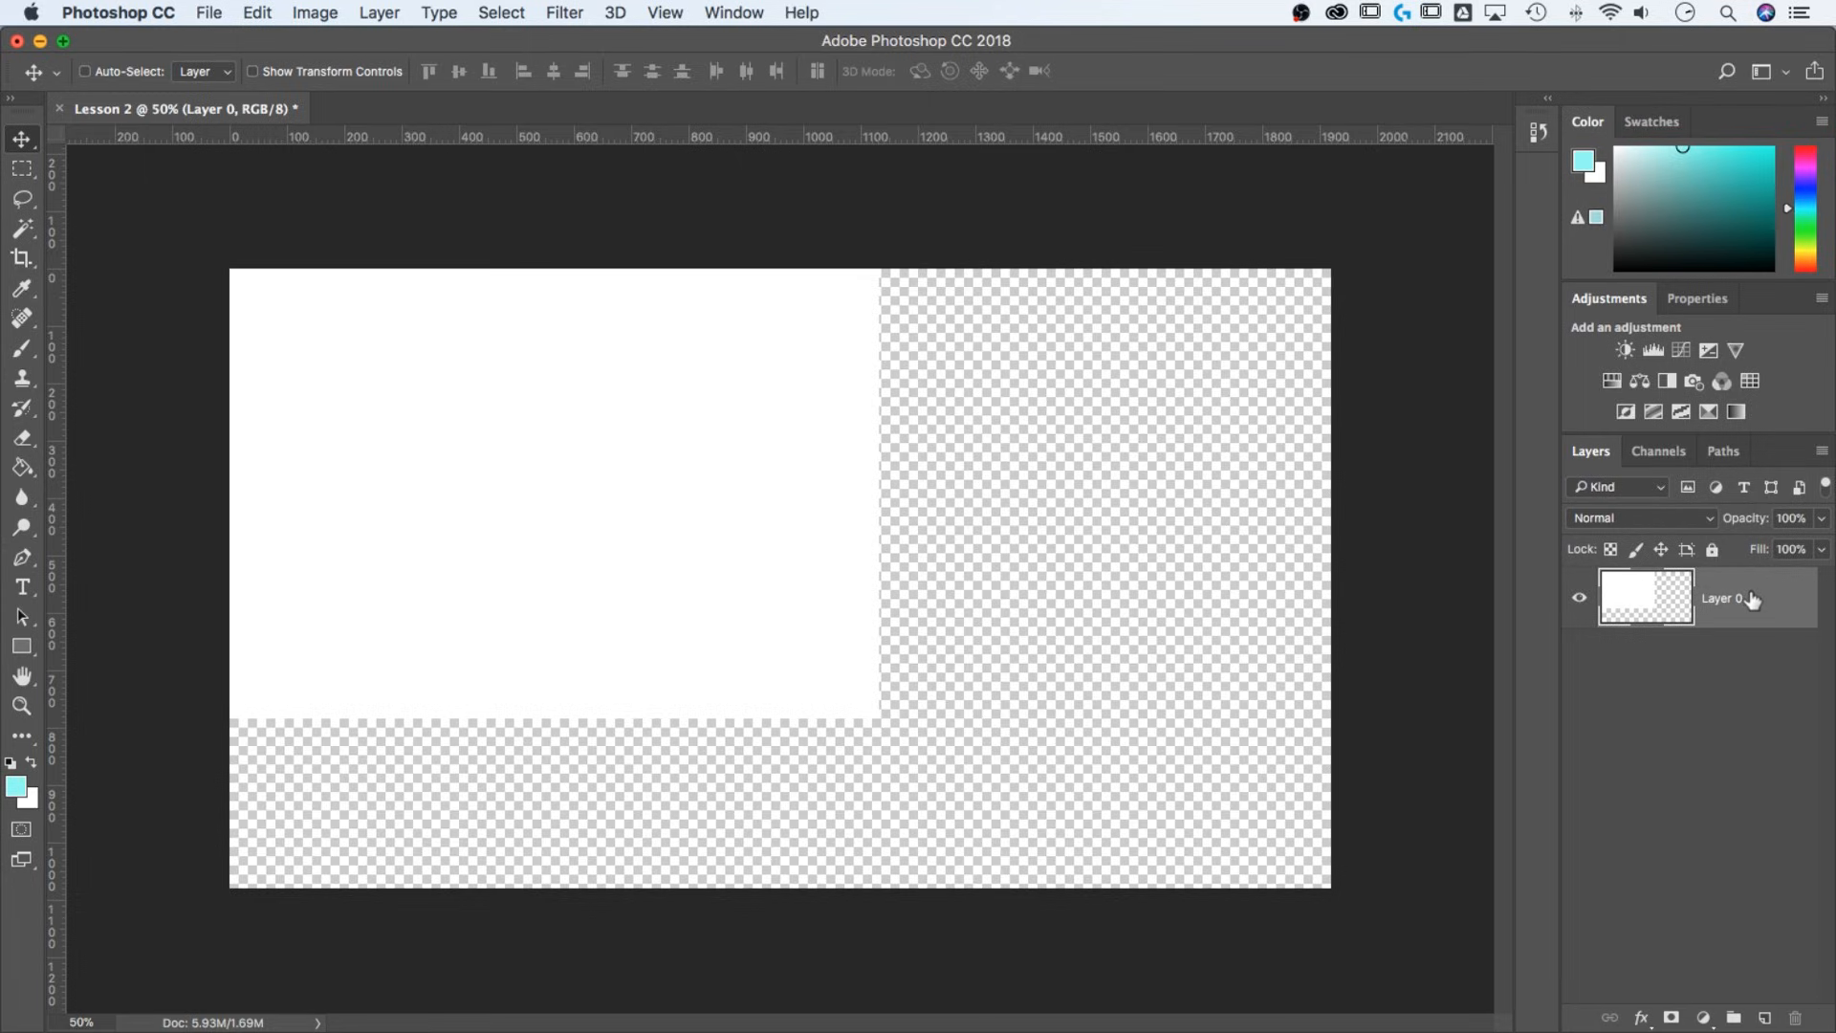
pyautogui.press('super+BackSpace')
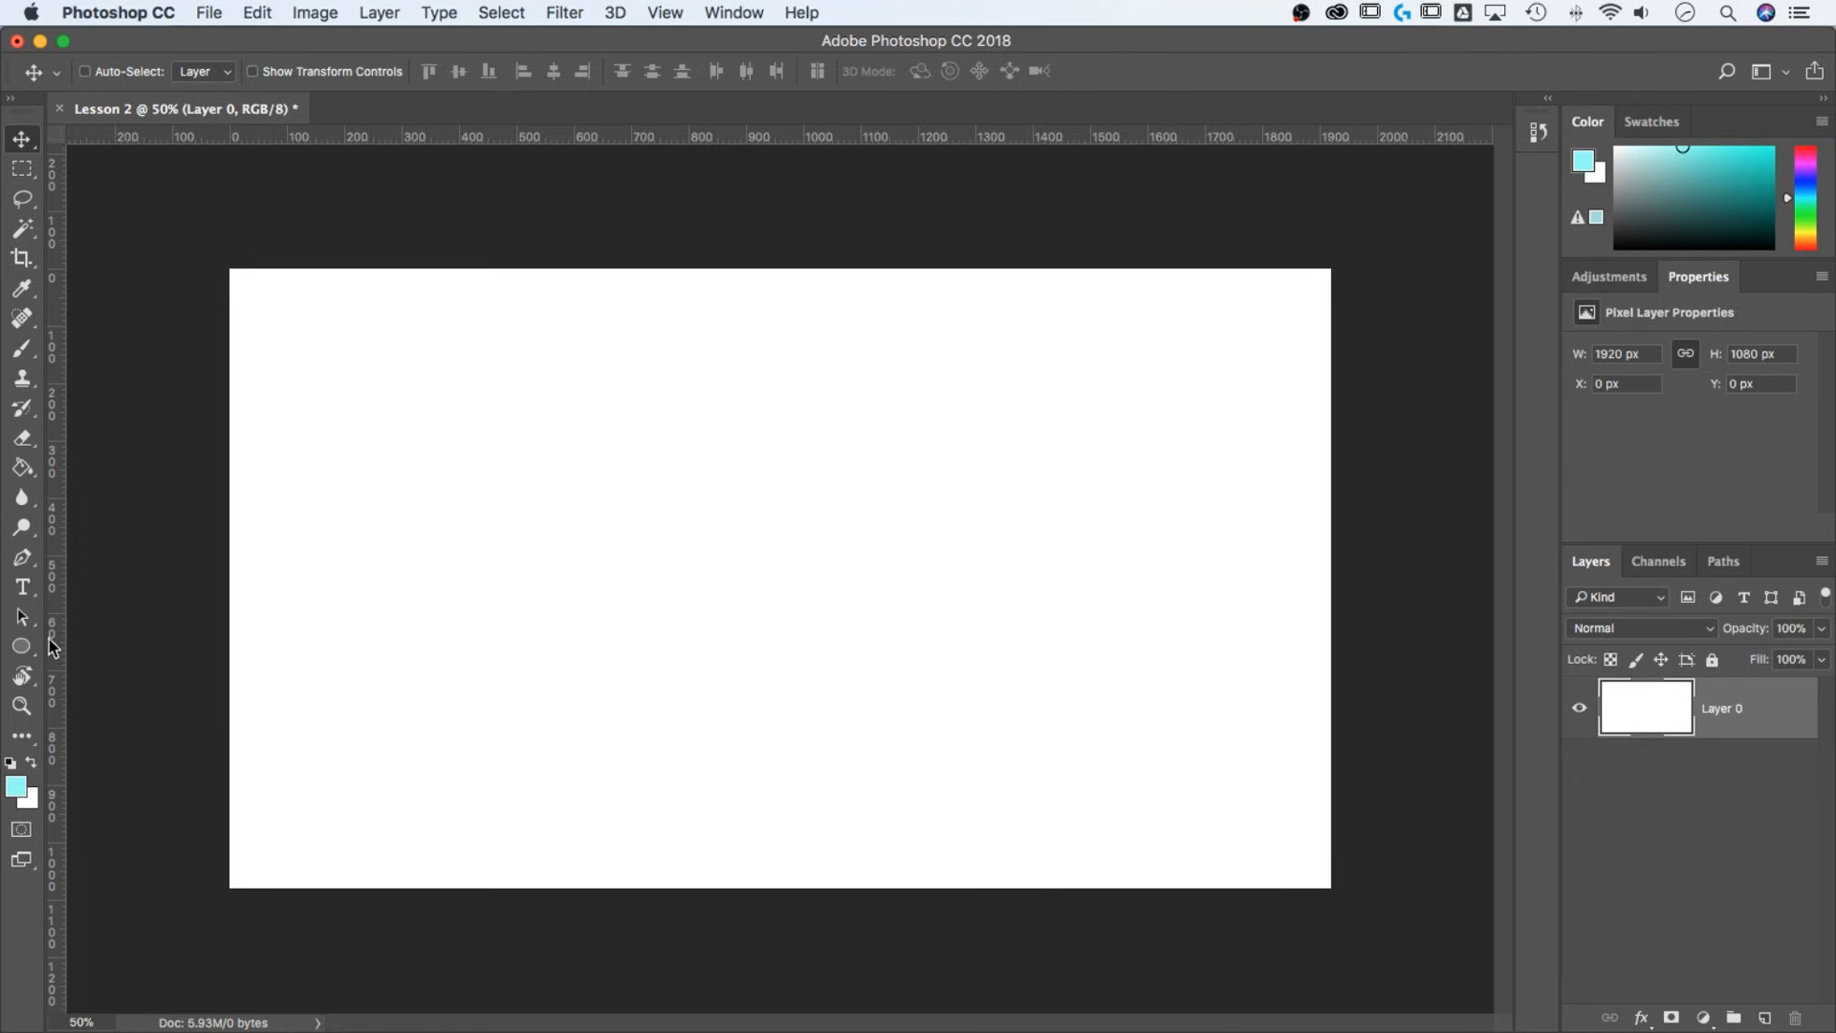
# Step: Choose the Rectangle Tool for drawing a shape and set its stroke to none
pyautogui.click(21, 649)
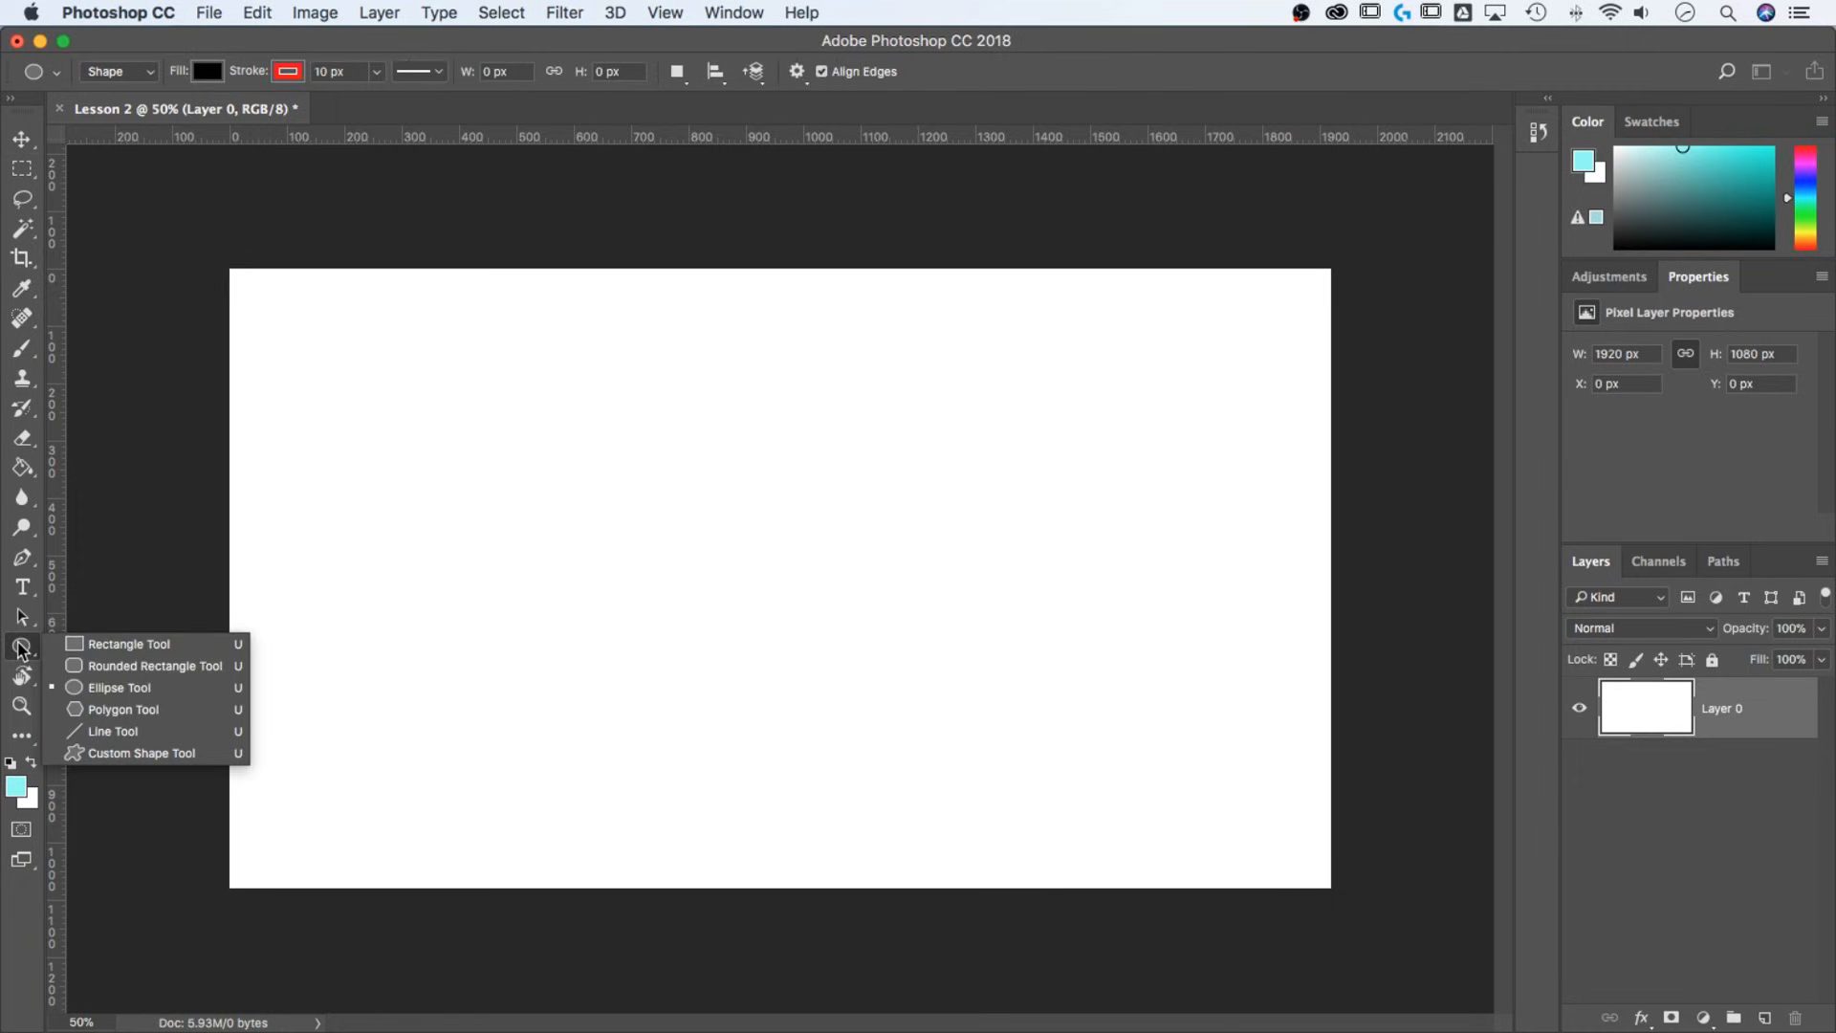
pyautogui.click(48, 645)
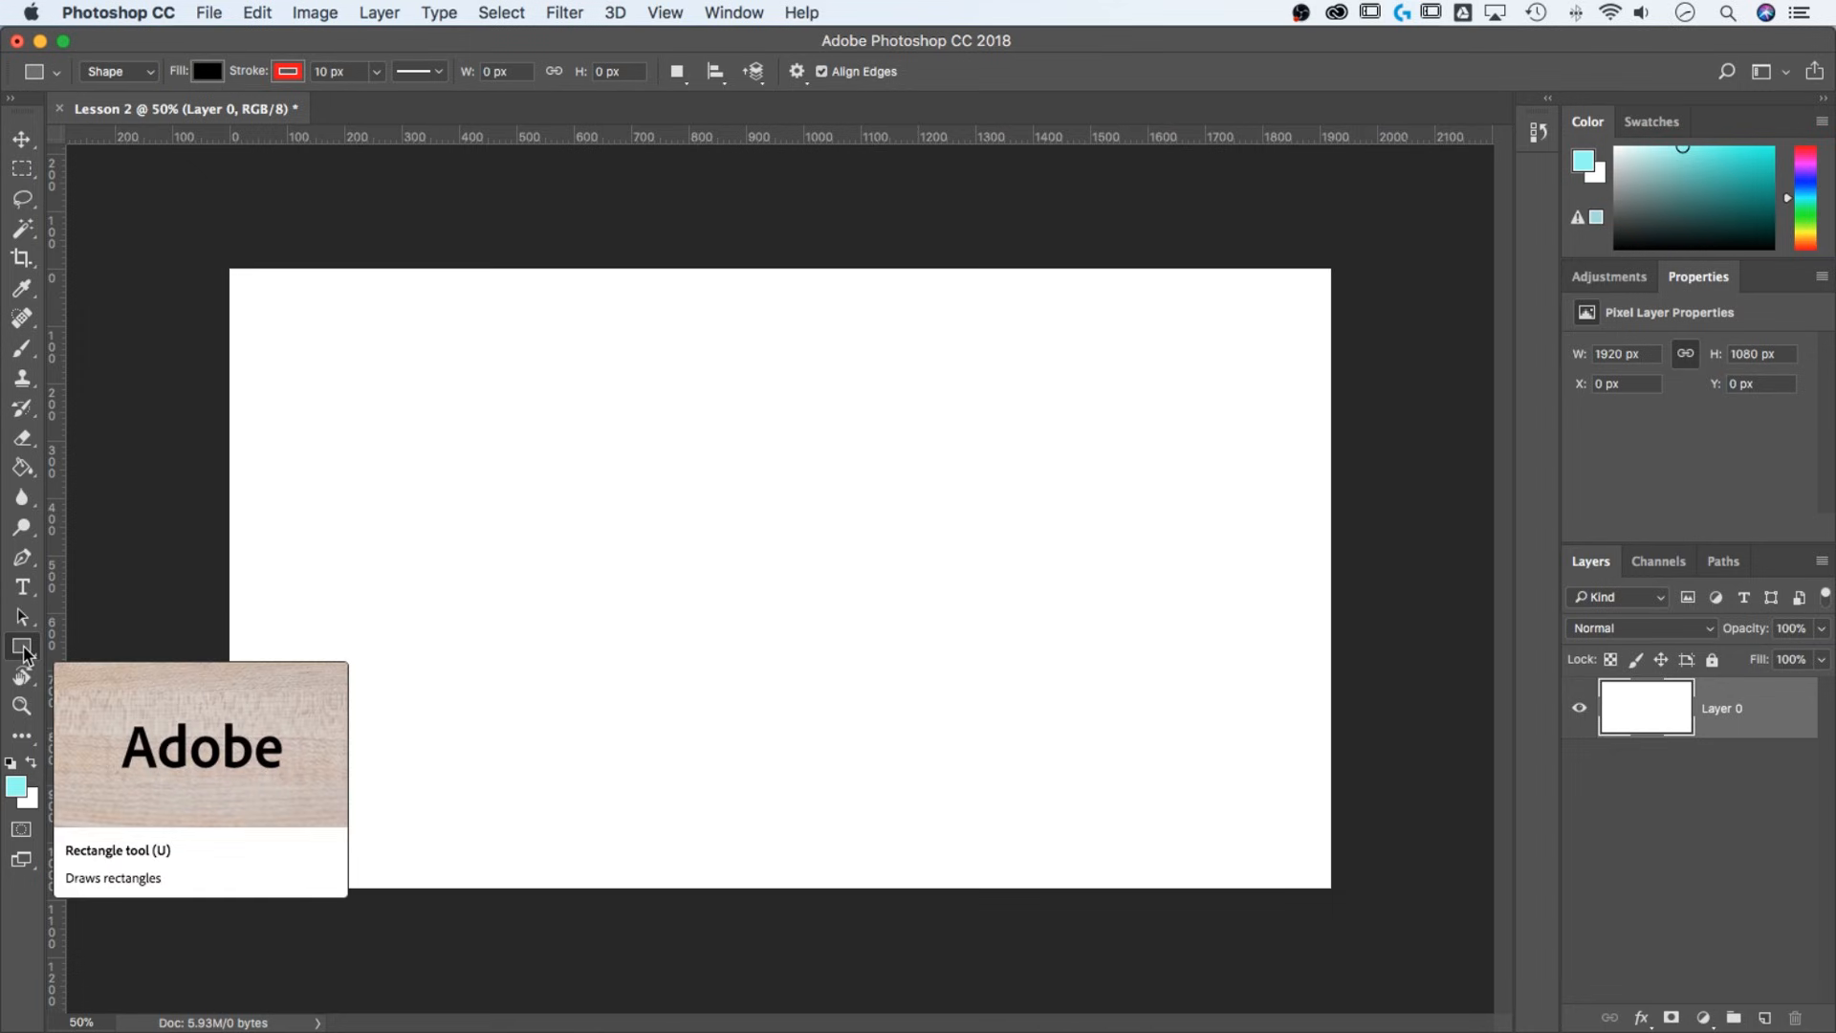
pyautogui.click(21, 649)
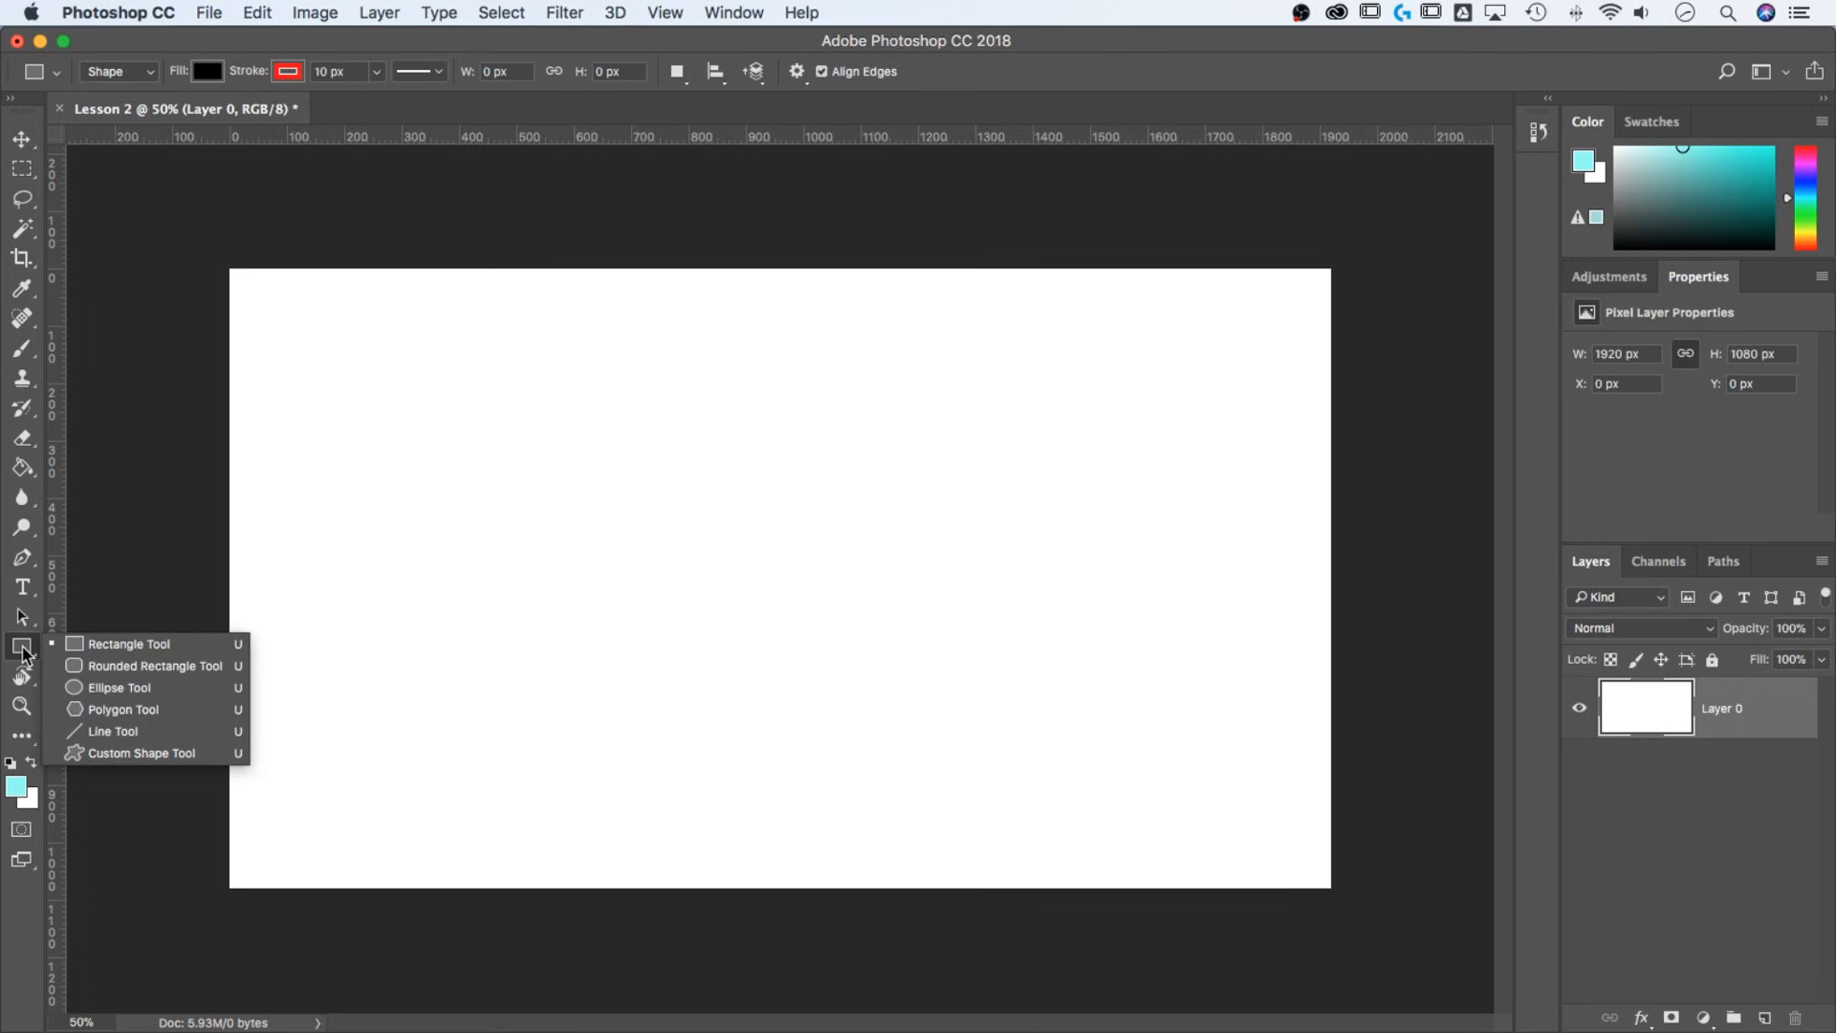
pyautogui.click(123, 646)
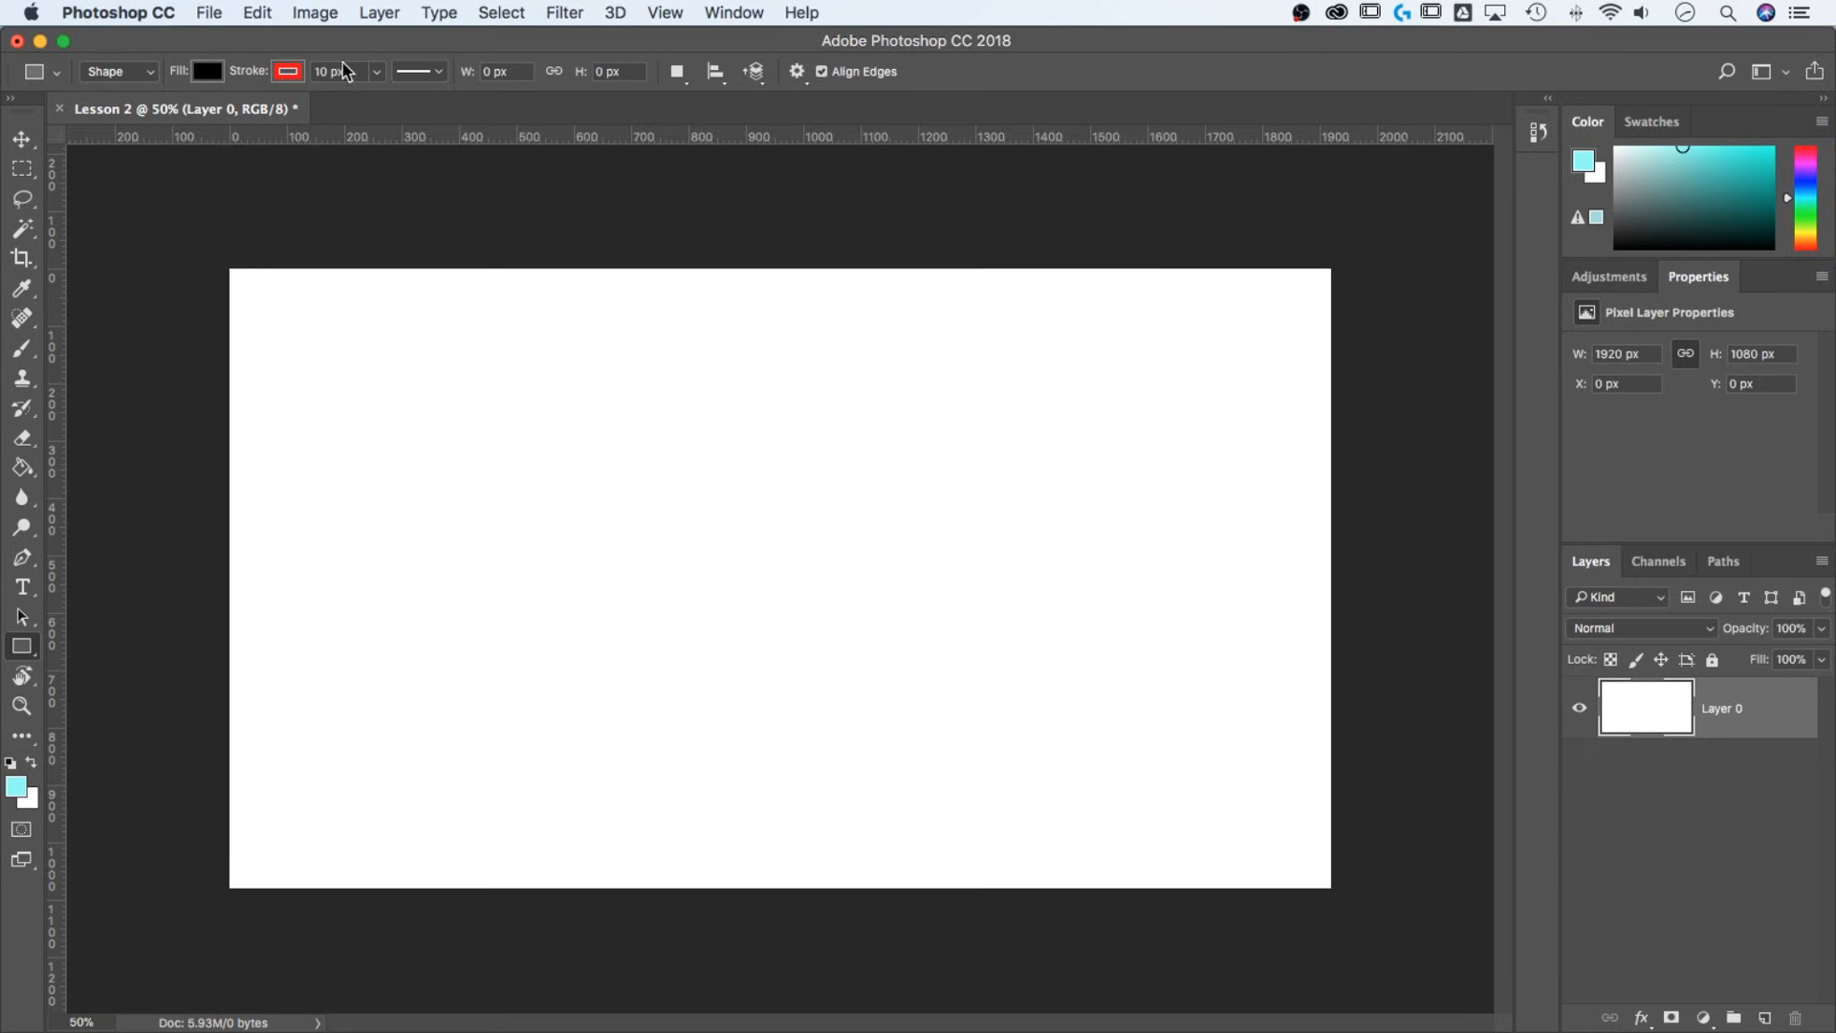
pyautogui.click(290, 74)
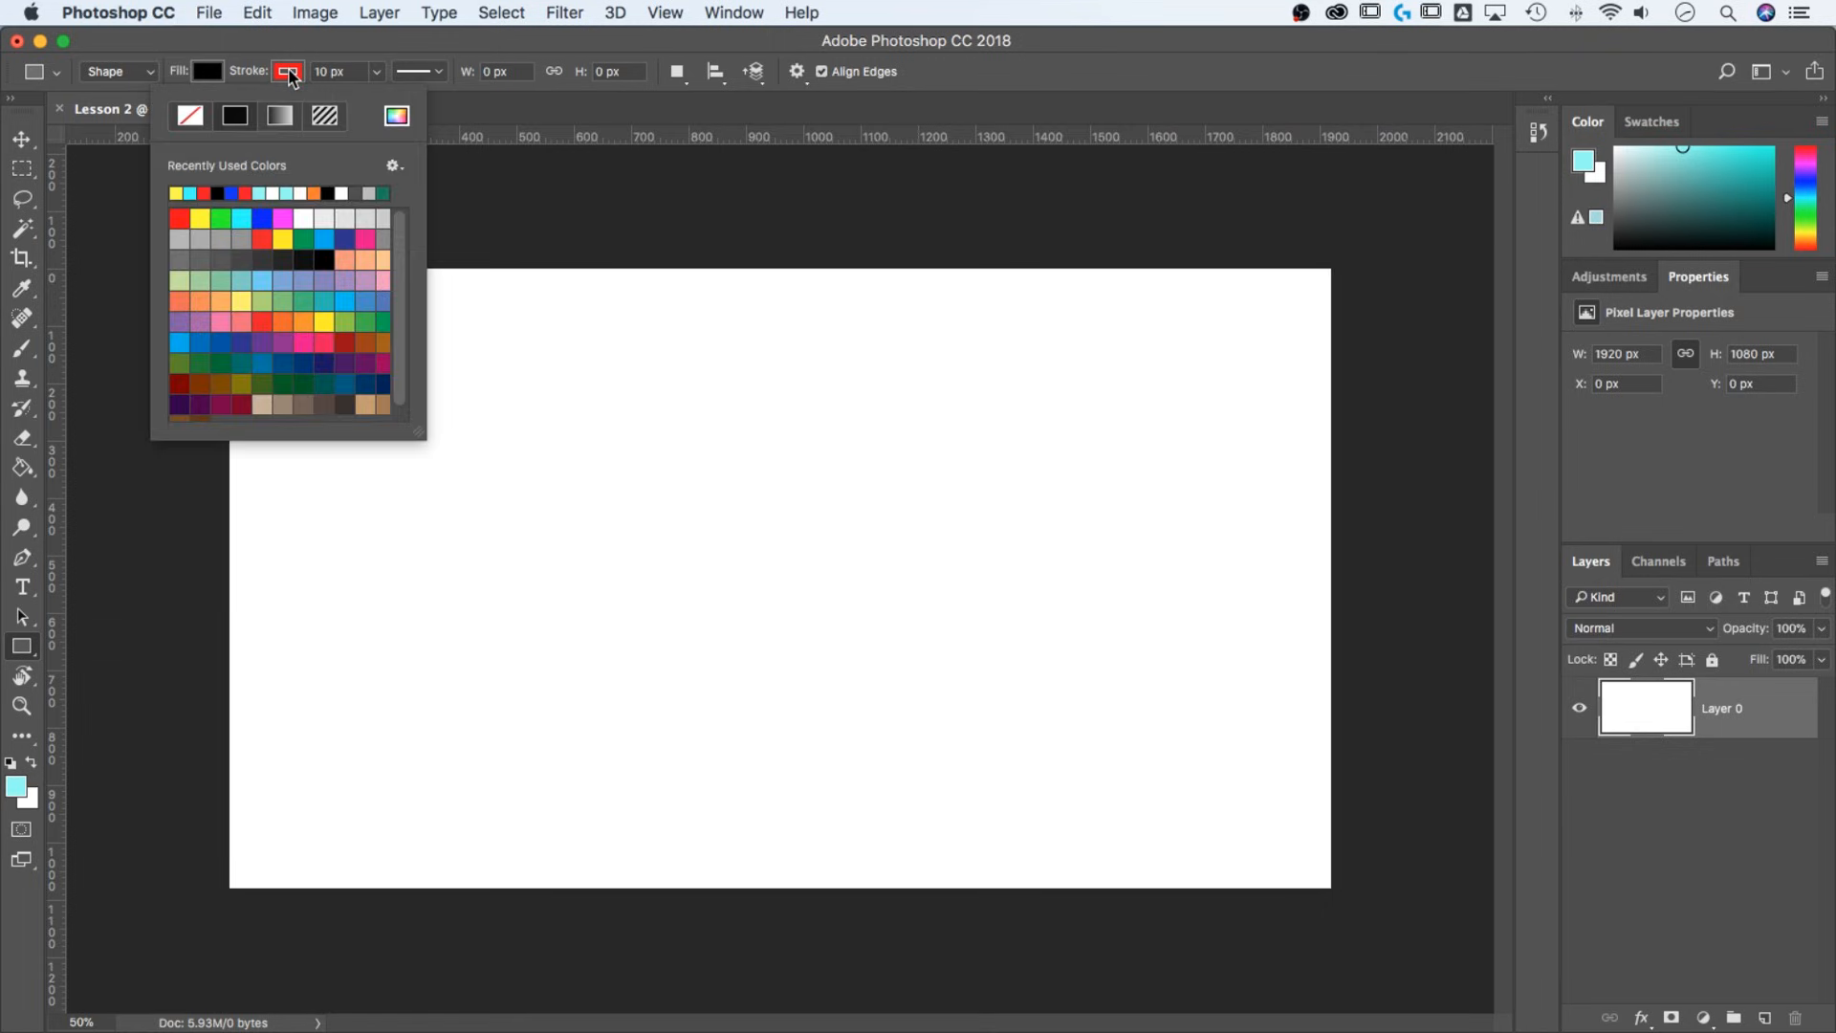
pyautogui.click(191, 116)
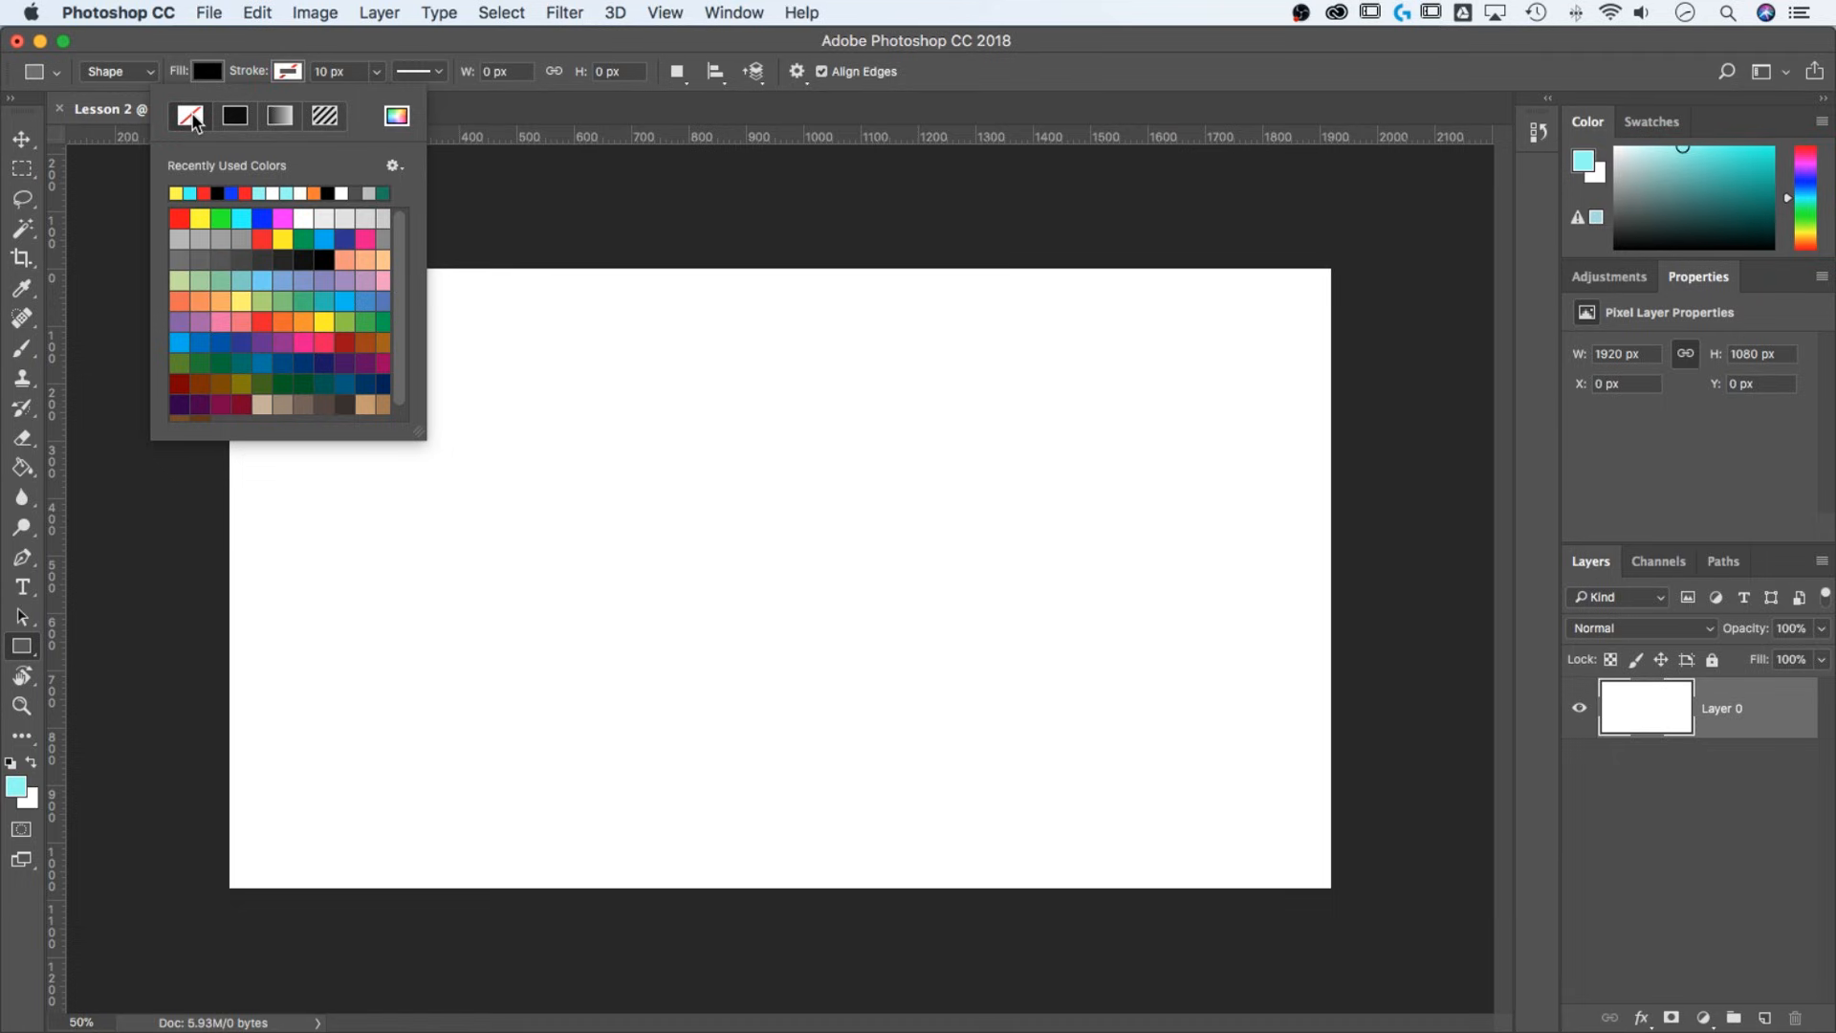
pyautogui.click(259, 50)
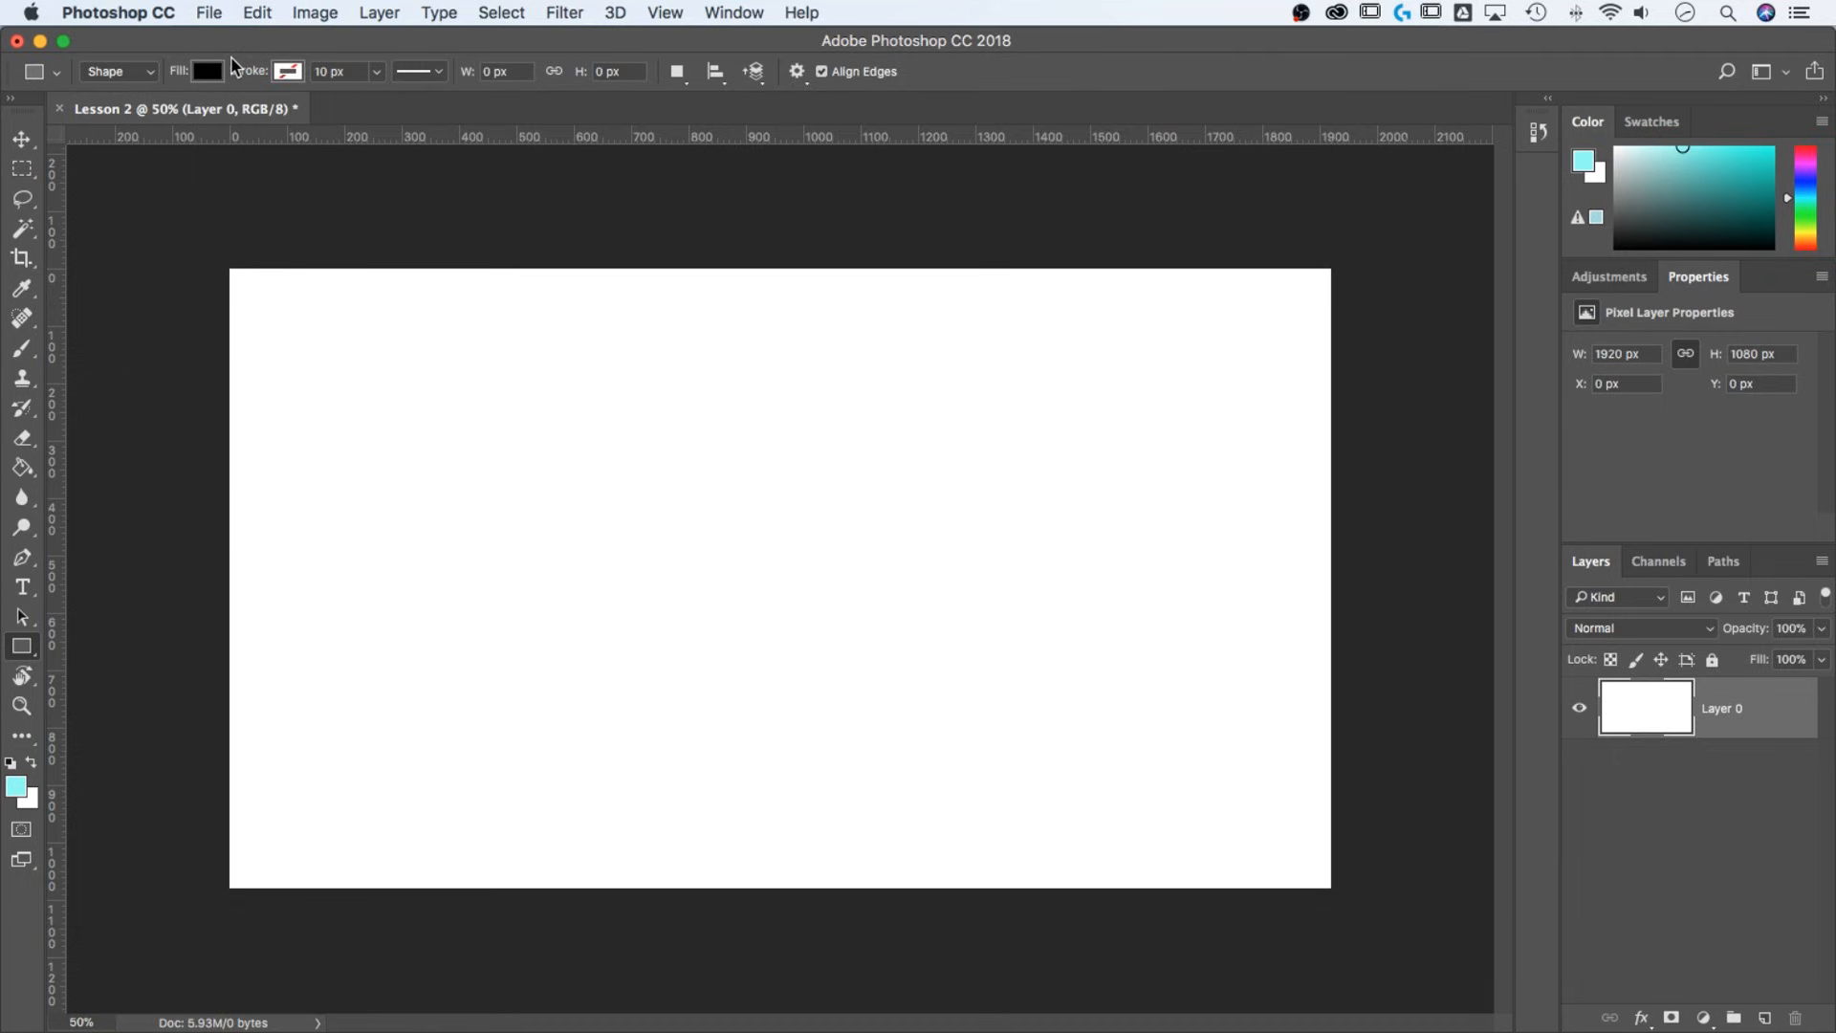
# Step: Set the shape fill to yellow and draw a square about 310 px wide in the canvas's left half
pyautogui.click(205, 72)
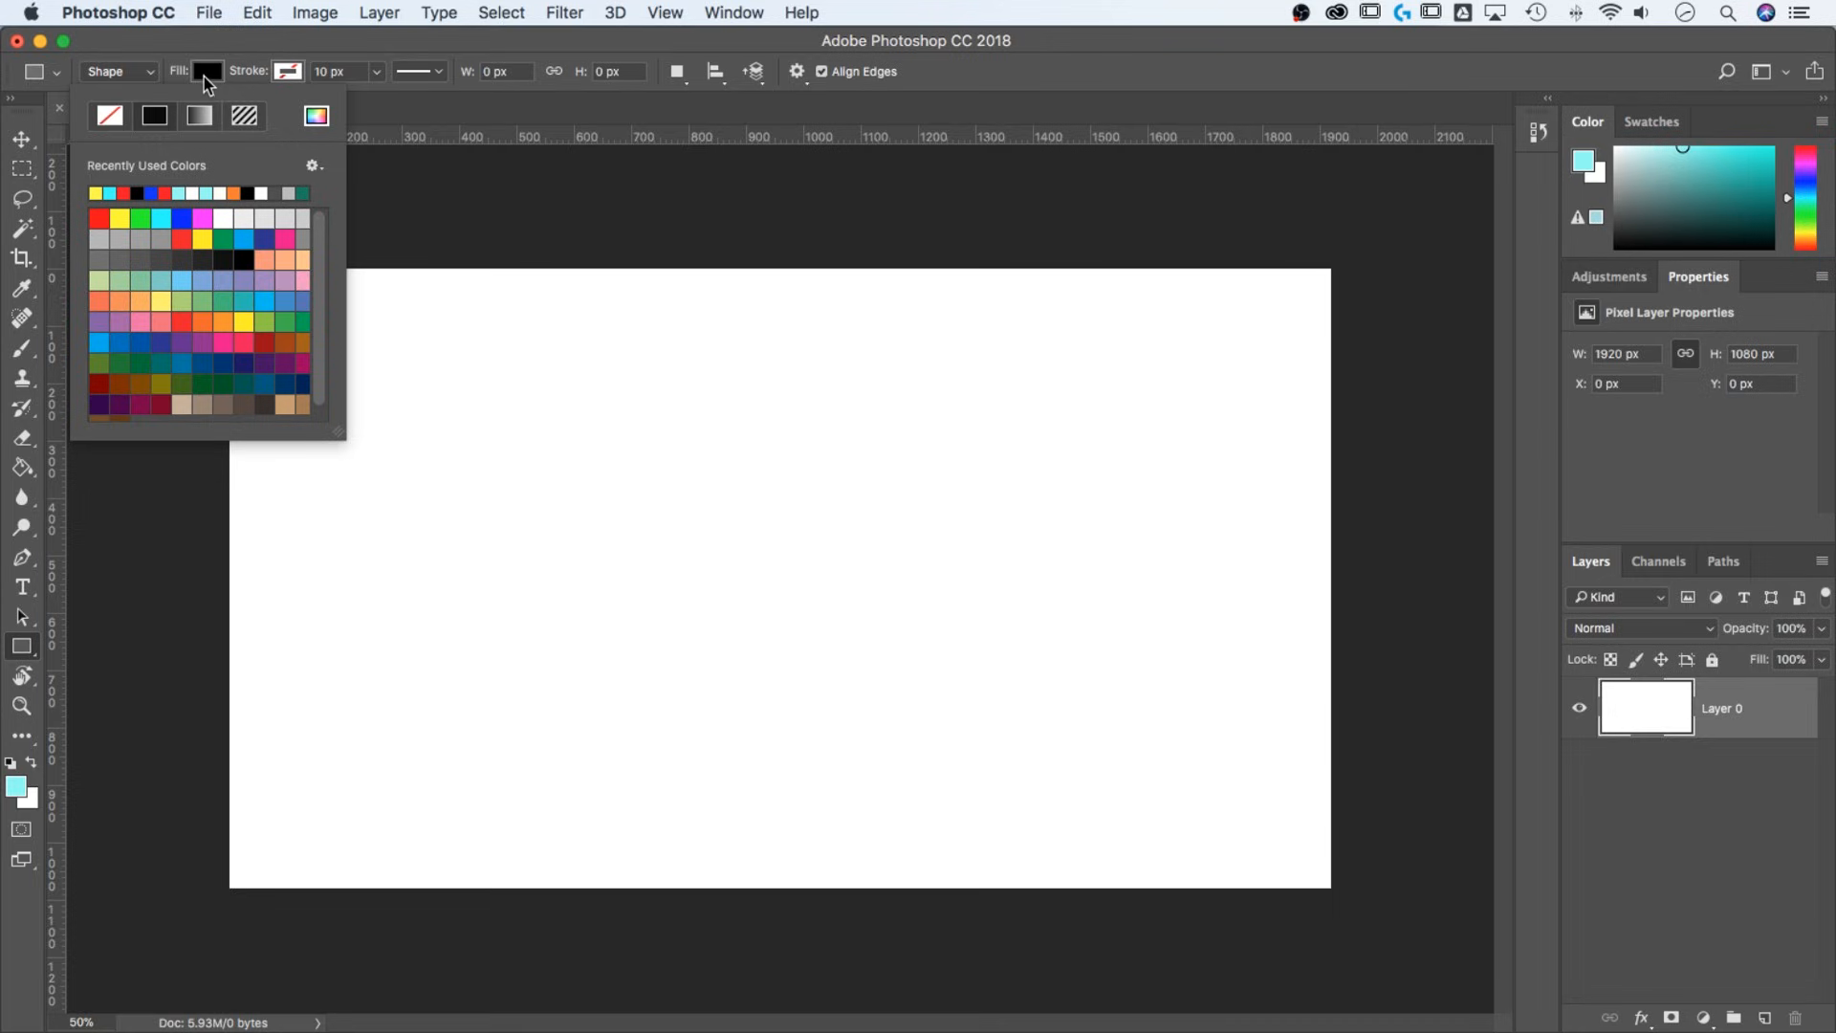
pyautogui.click(119, 218)
pyautogui.click(265, 40)
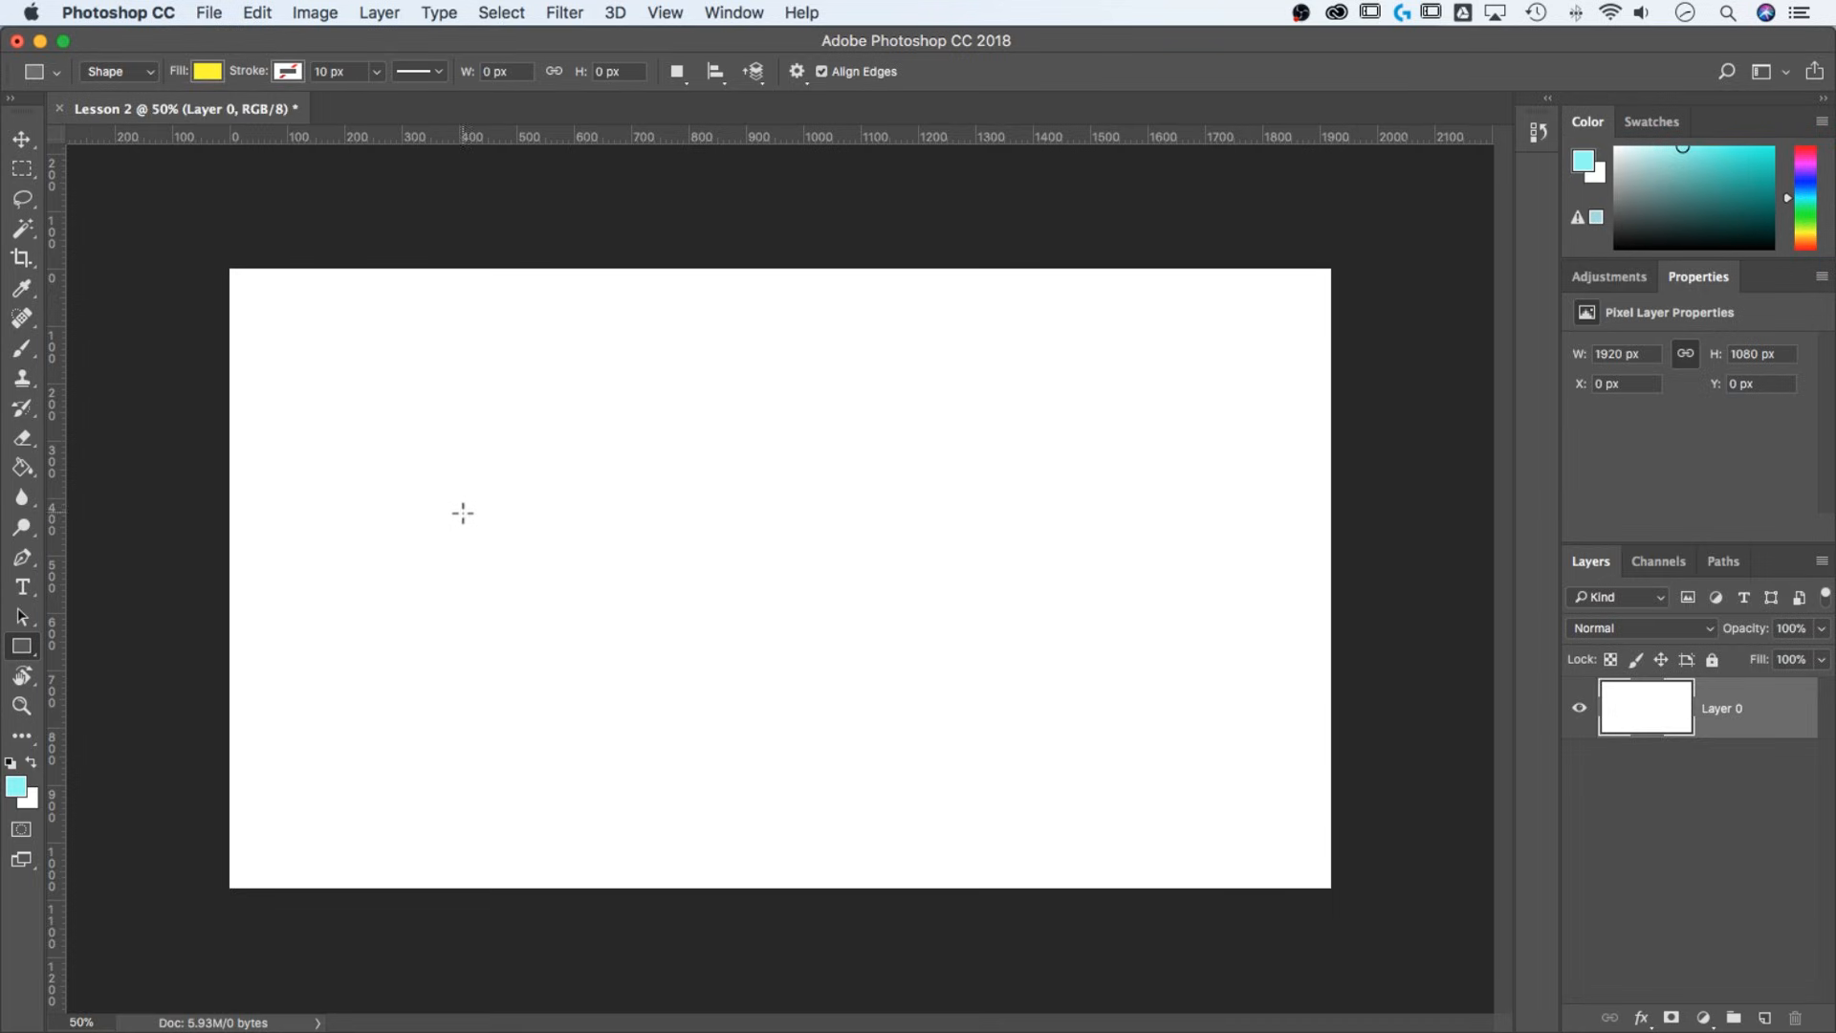
pyautogui.moveTo(427, 443); pyautogui.dragTo(607, 657)
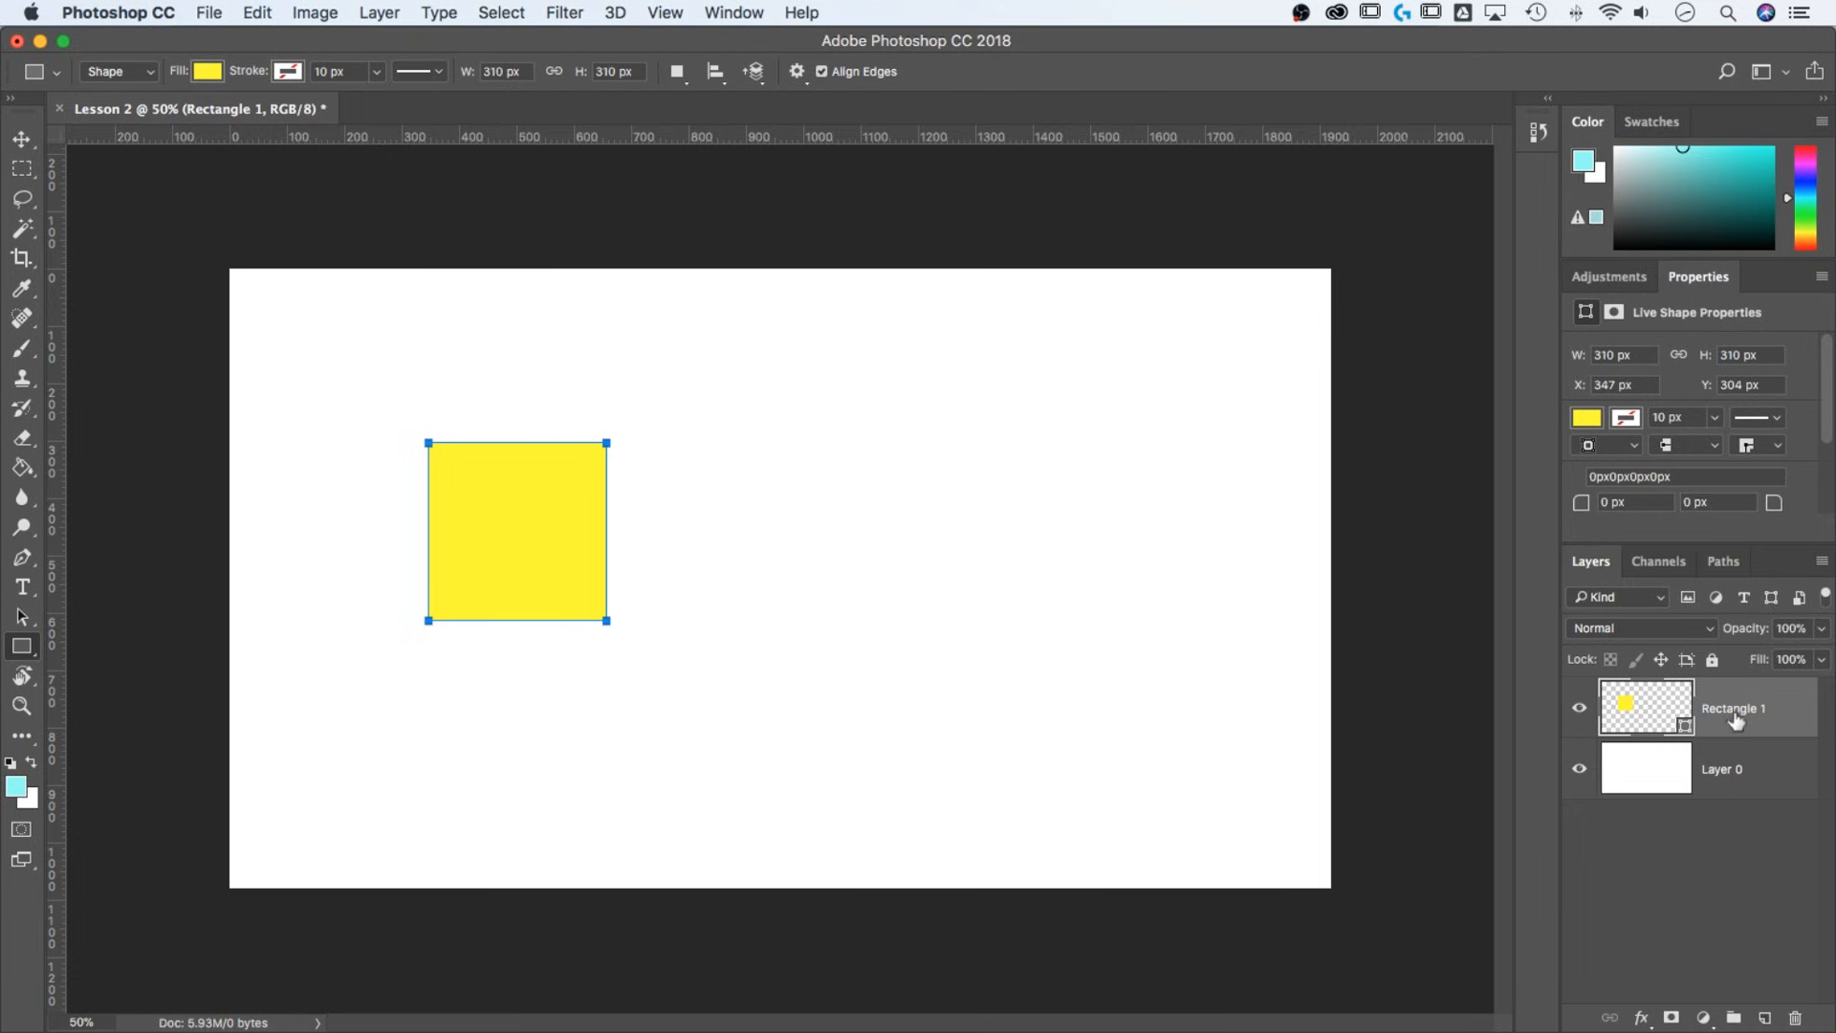
pyautogui.click(22, 140)
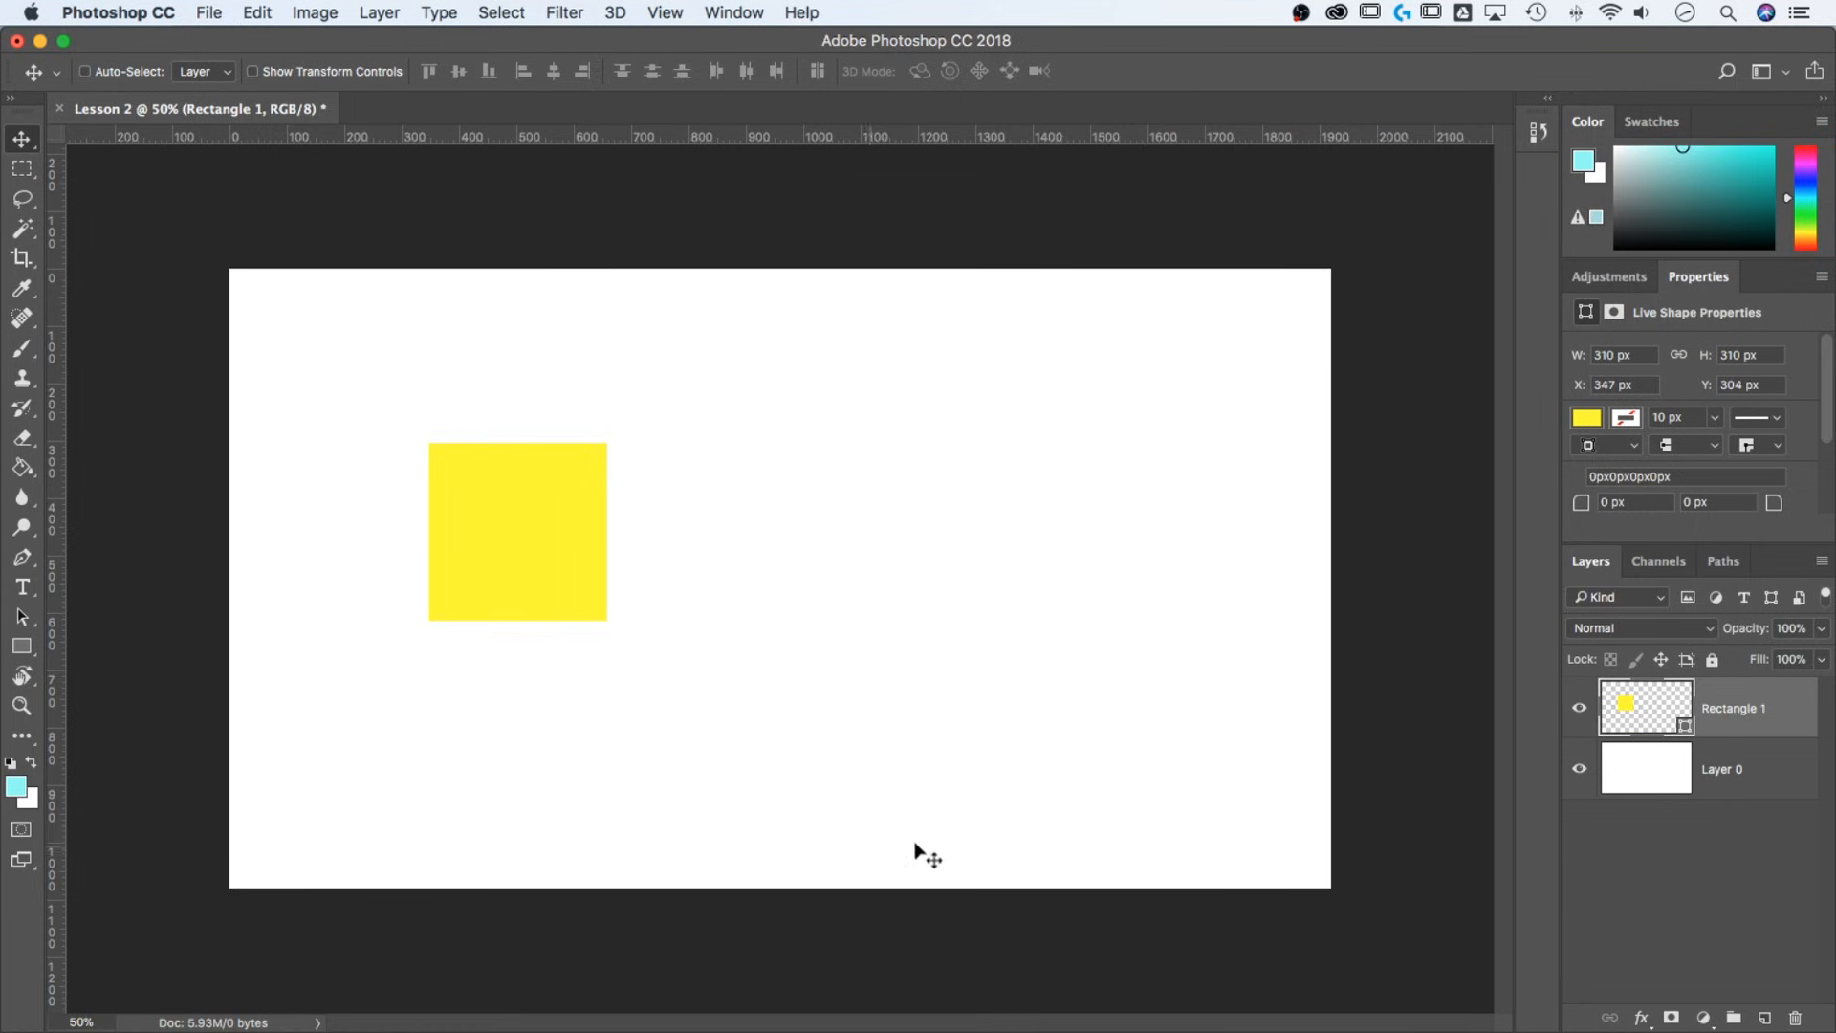
# Step: Add the text "text layer" in coral red to the upper right of the yellow square
pyautogui.click(22, 590)
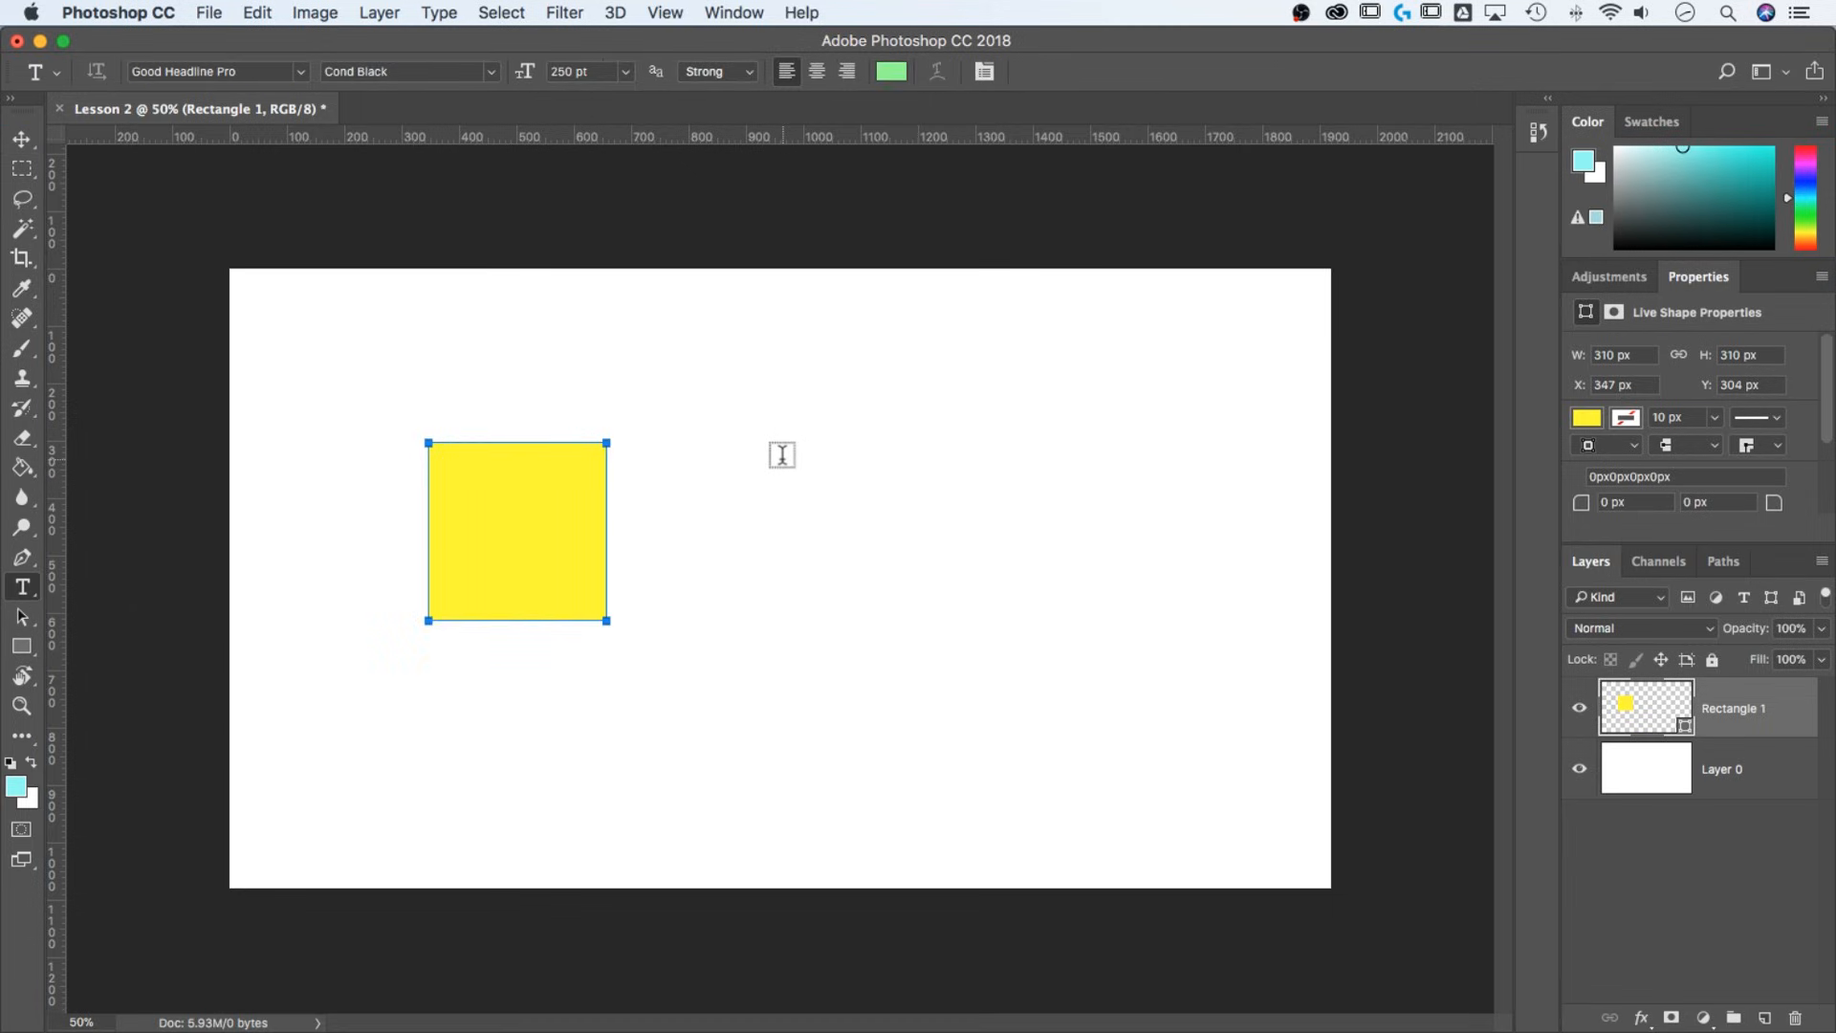
pyautogui.click(784, 457)
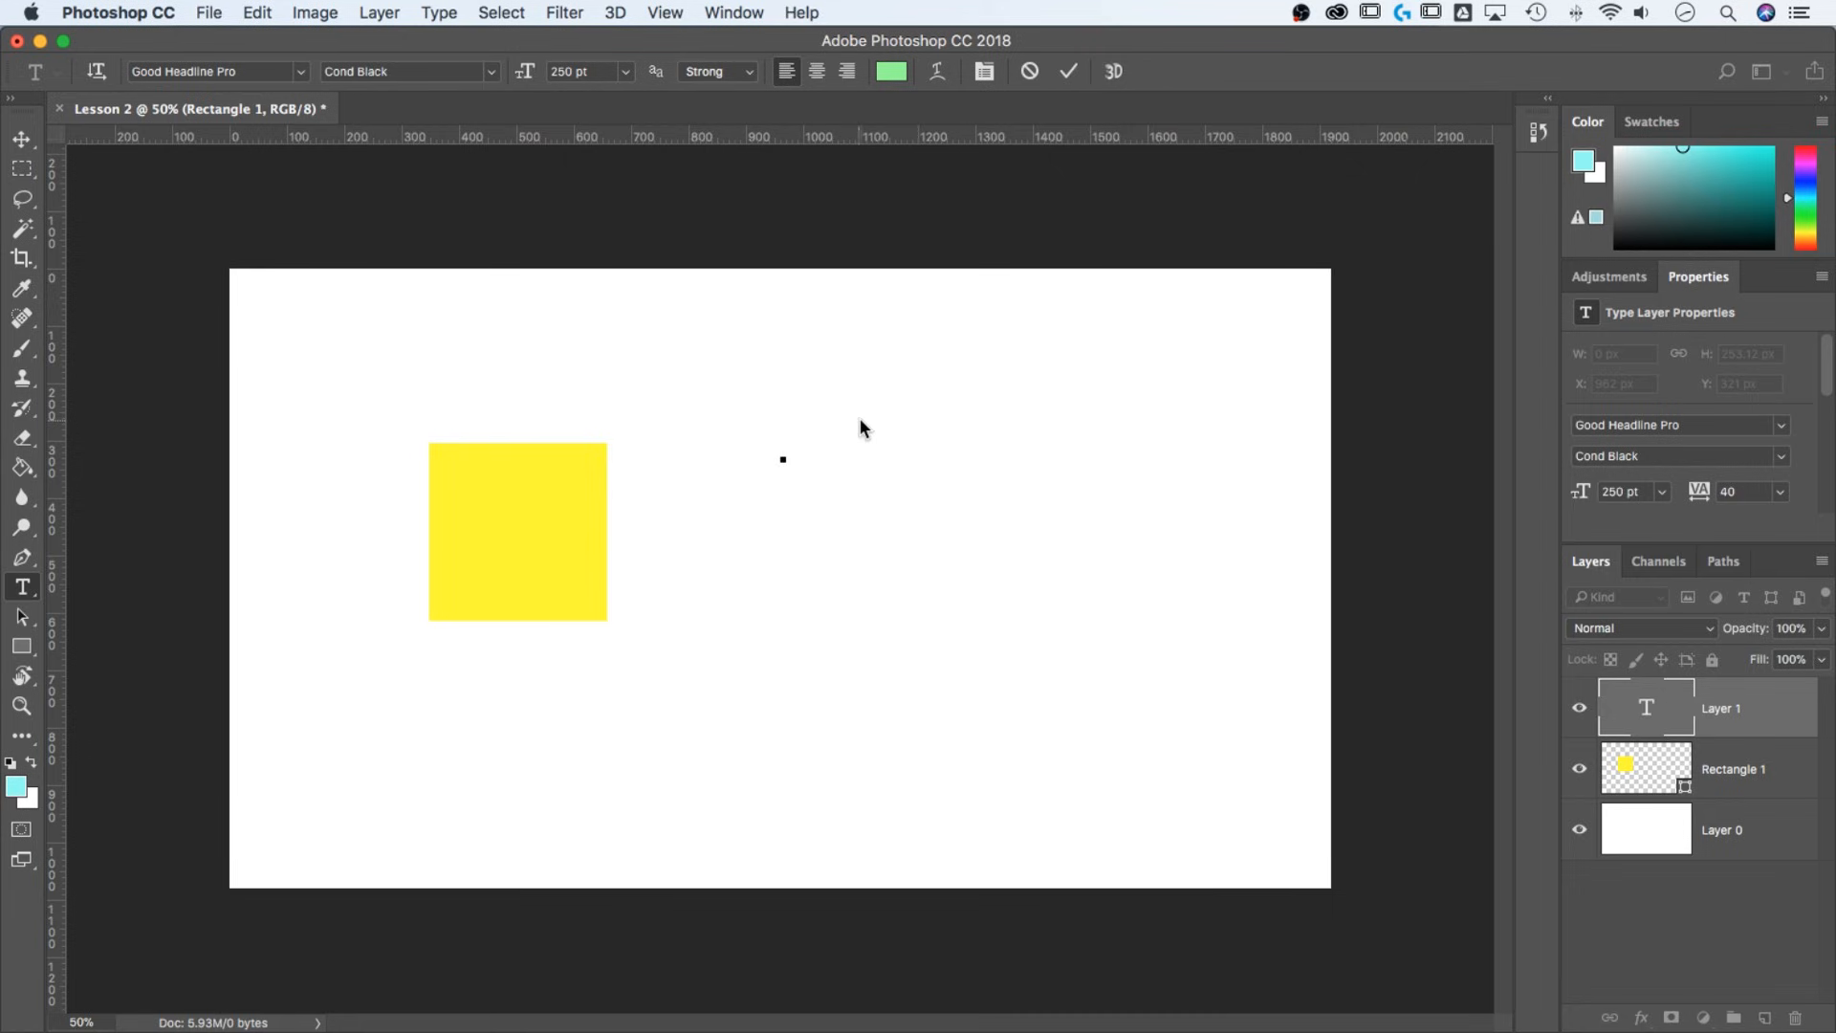
pyautogui.click(891, 75)
pyautogui.click(1526, 203)
pyautogui.moveTo(1524, 199); pyautogui.dragTo(1521, 188)
pyautogui.moveTo(1374, 191); pyautogui.dragTo(1398, 190)
pyautogui.click(1741, 181)
pyautogui.write('text layer')
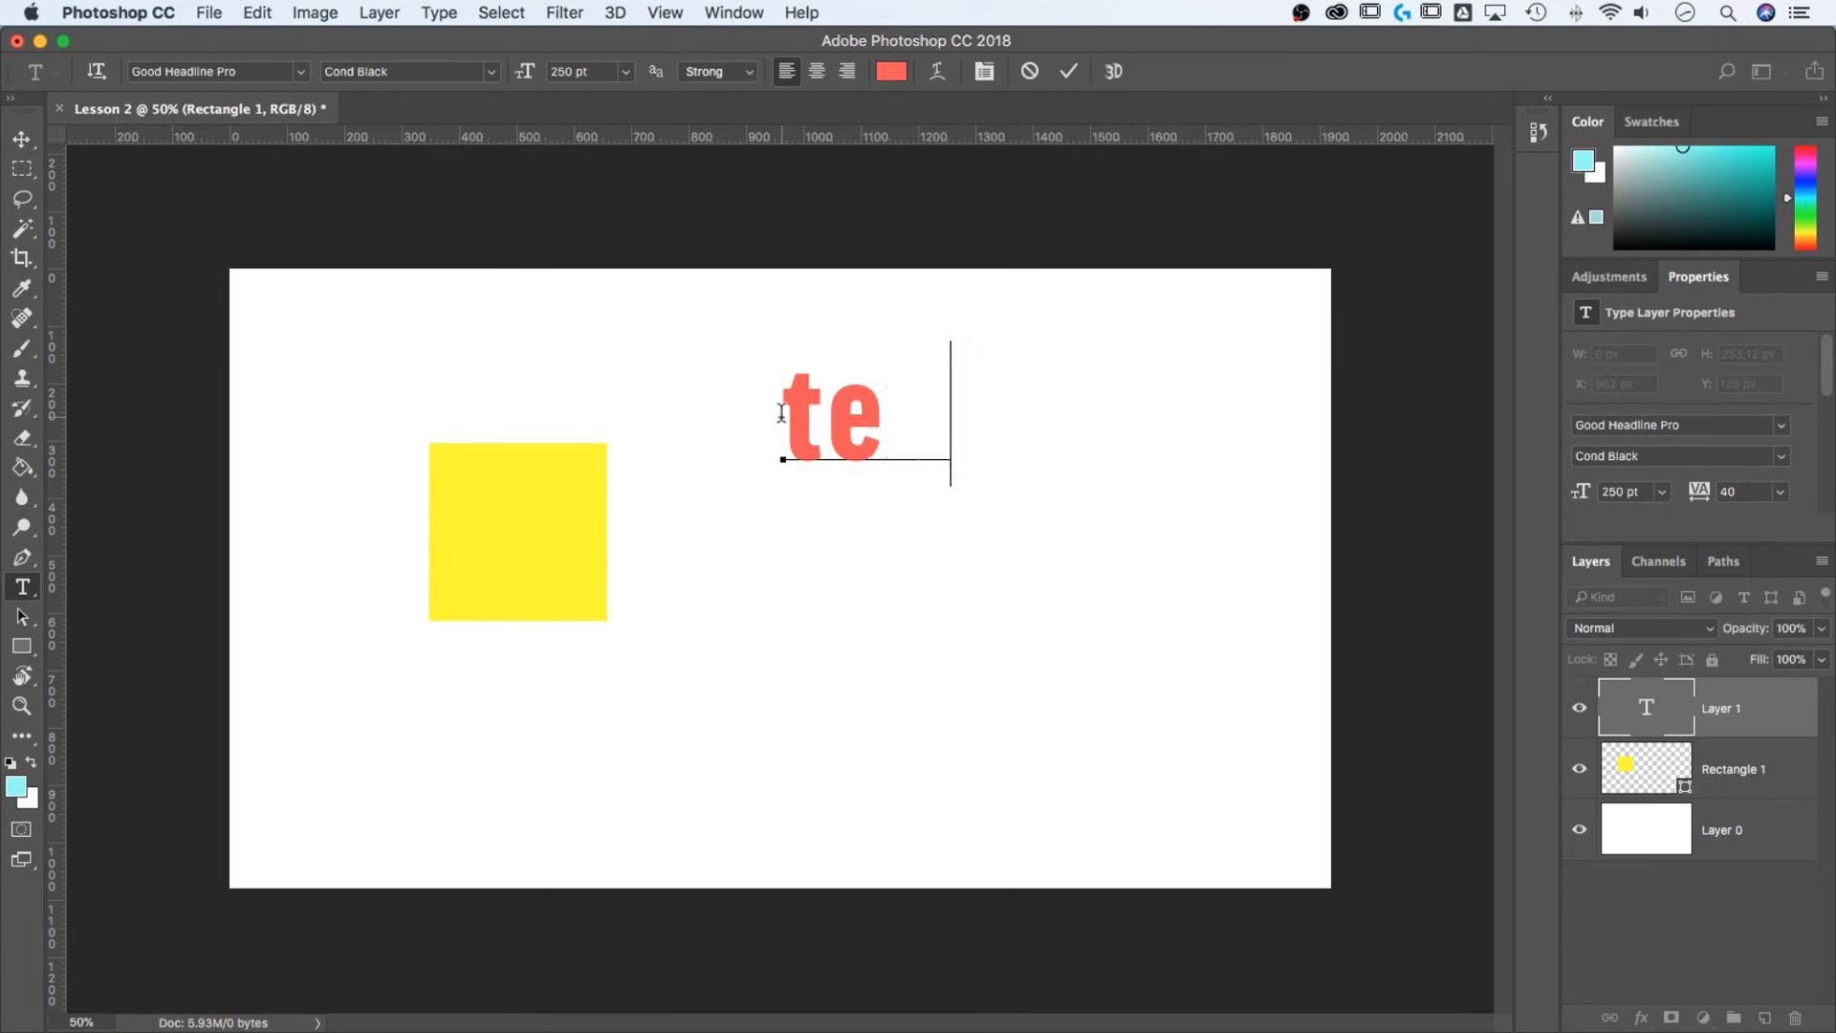
pyautogui.click(24, 141)
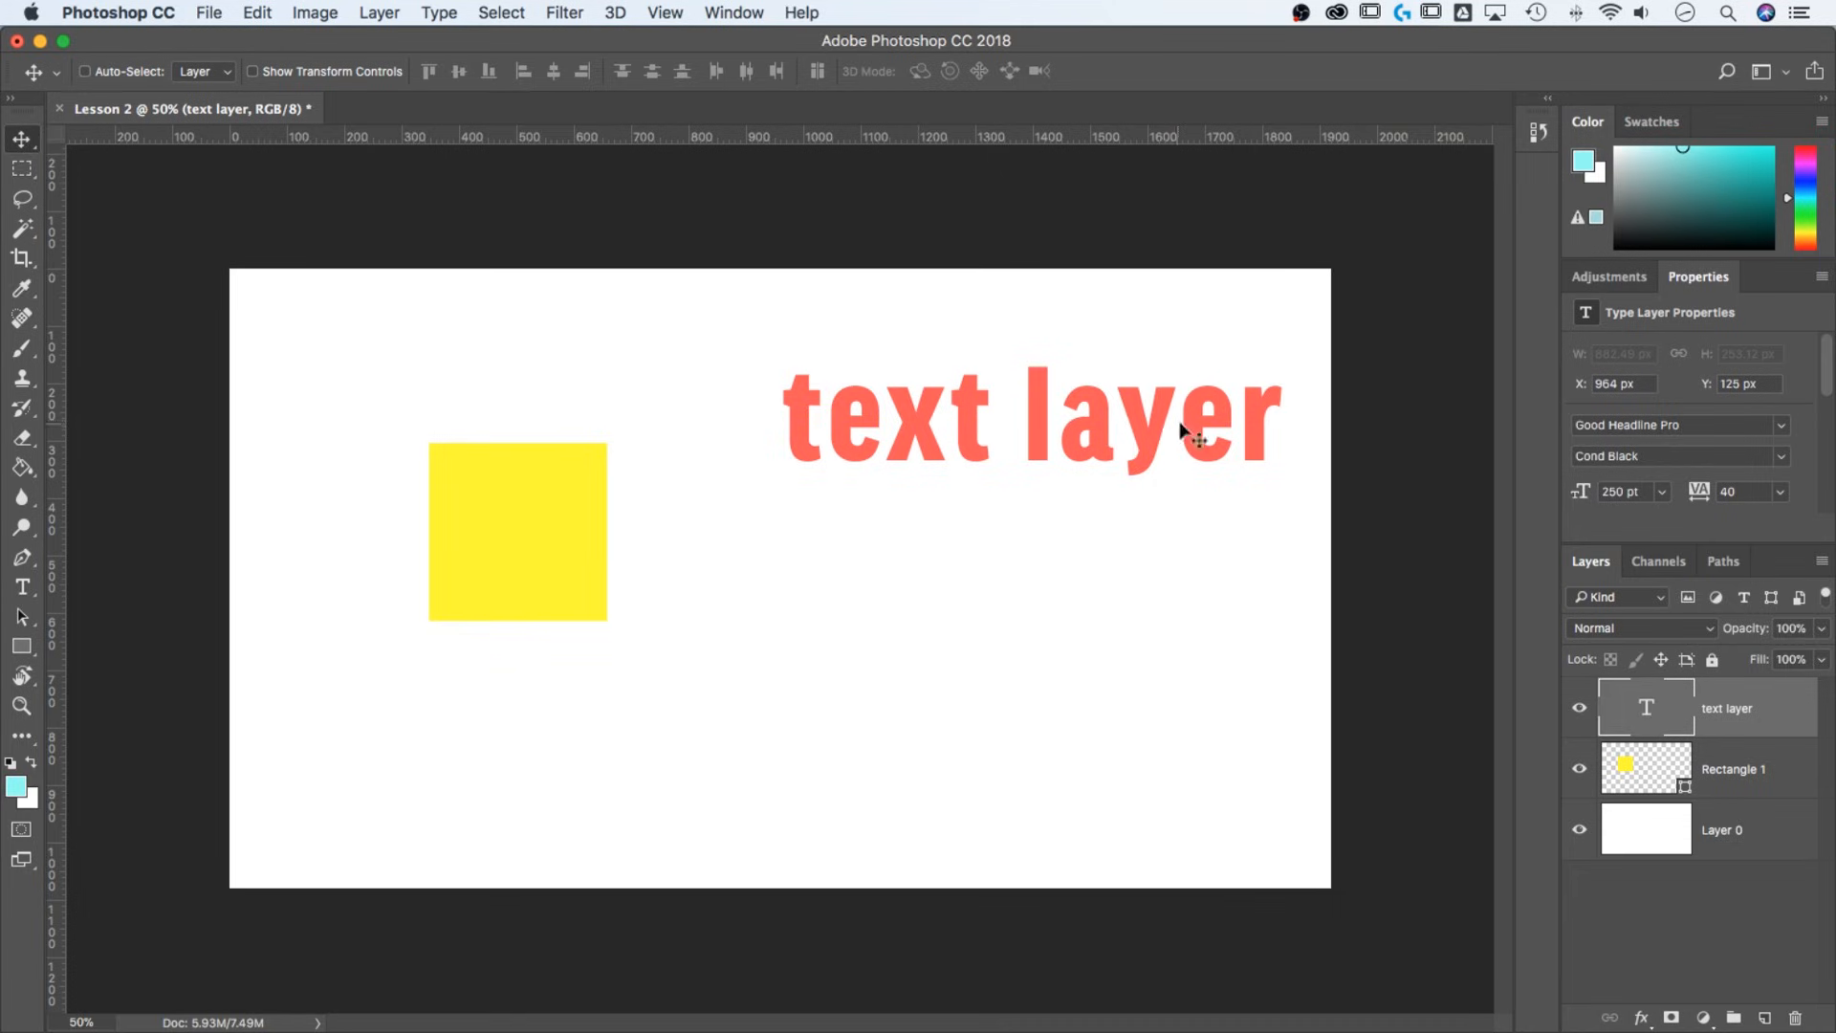
# Step: Try adding a "v" at the end of the text, delete it and commit the text edit
pyautogui.press('t')
pyautogui.click(1270, 406)
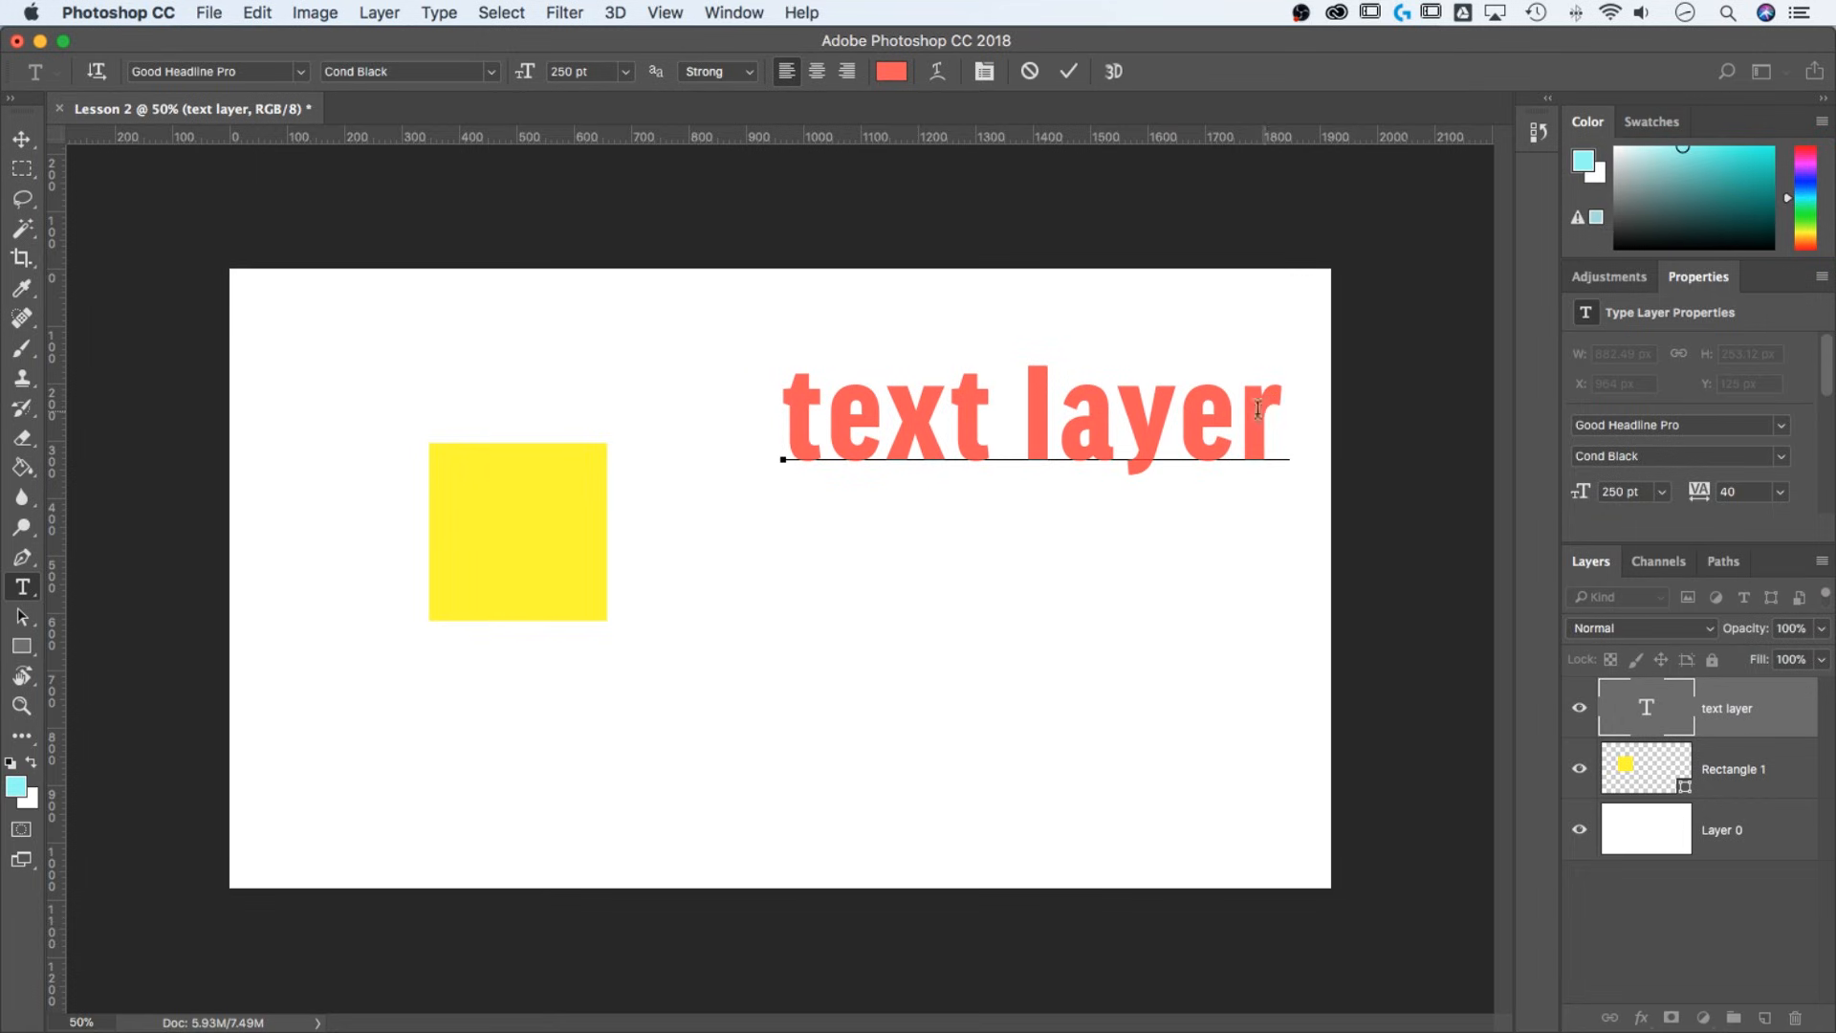
pyautogui.write('v')
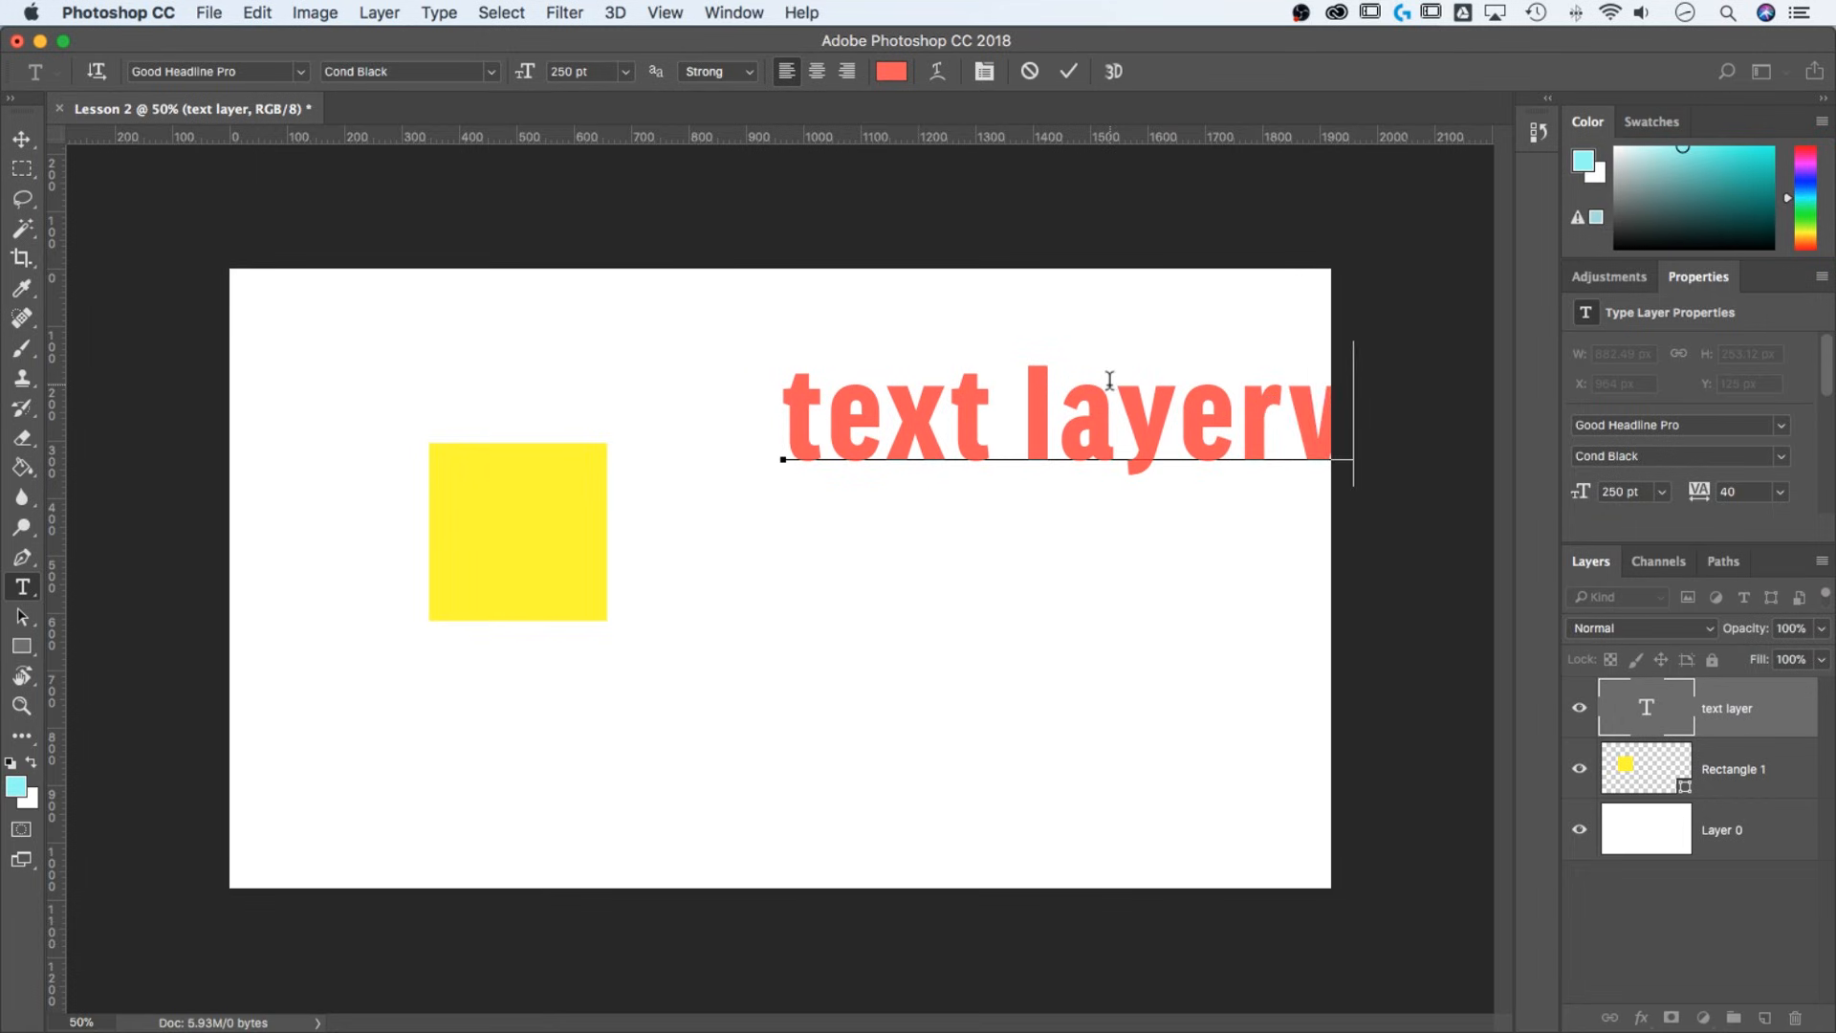
pyautogui.press('BackSpace')
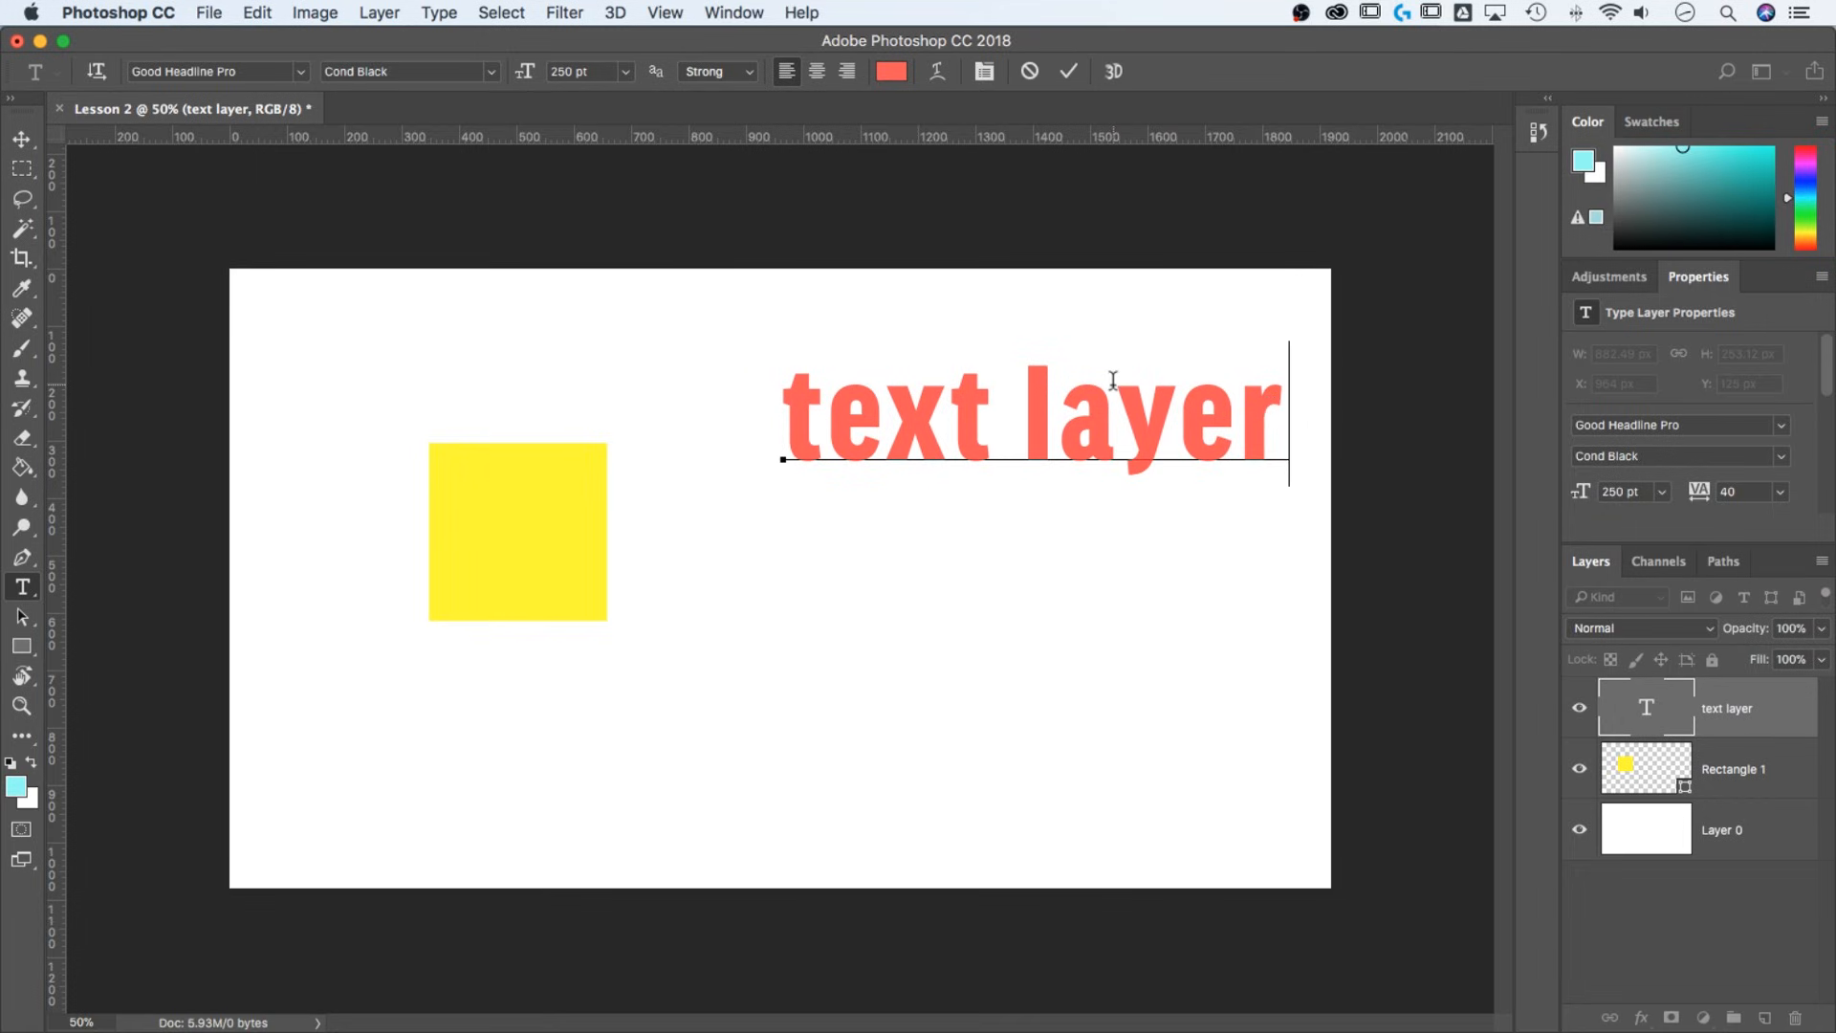
pyautogui.press('super+Return')
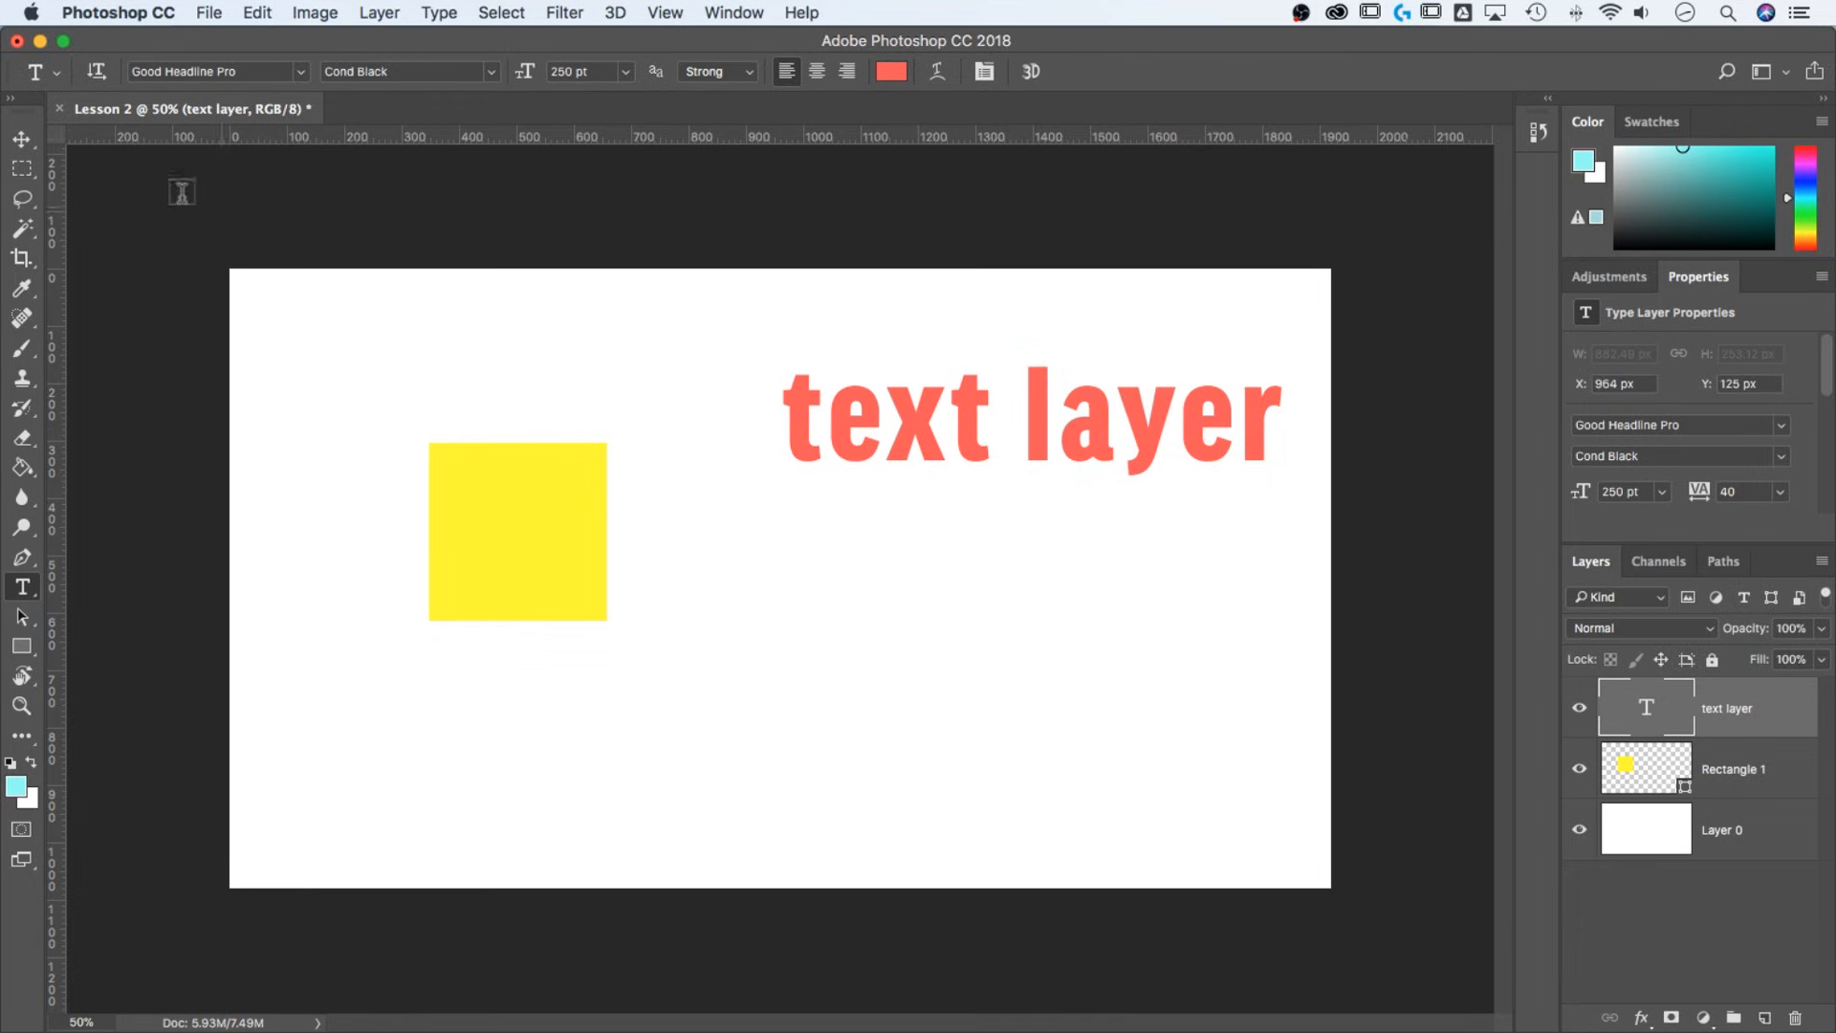
# Step: Move the text to about X 414, Y 406 px, overlapping the yellow square, and place its layer below the Rectangle 1 layer
pyautogui.click(19, 141)
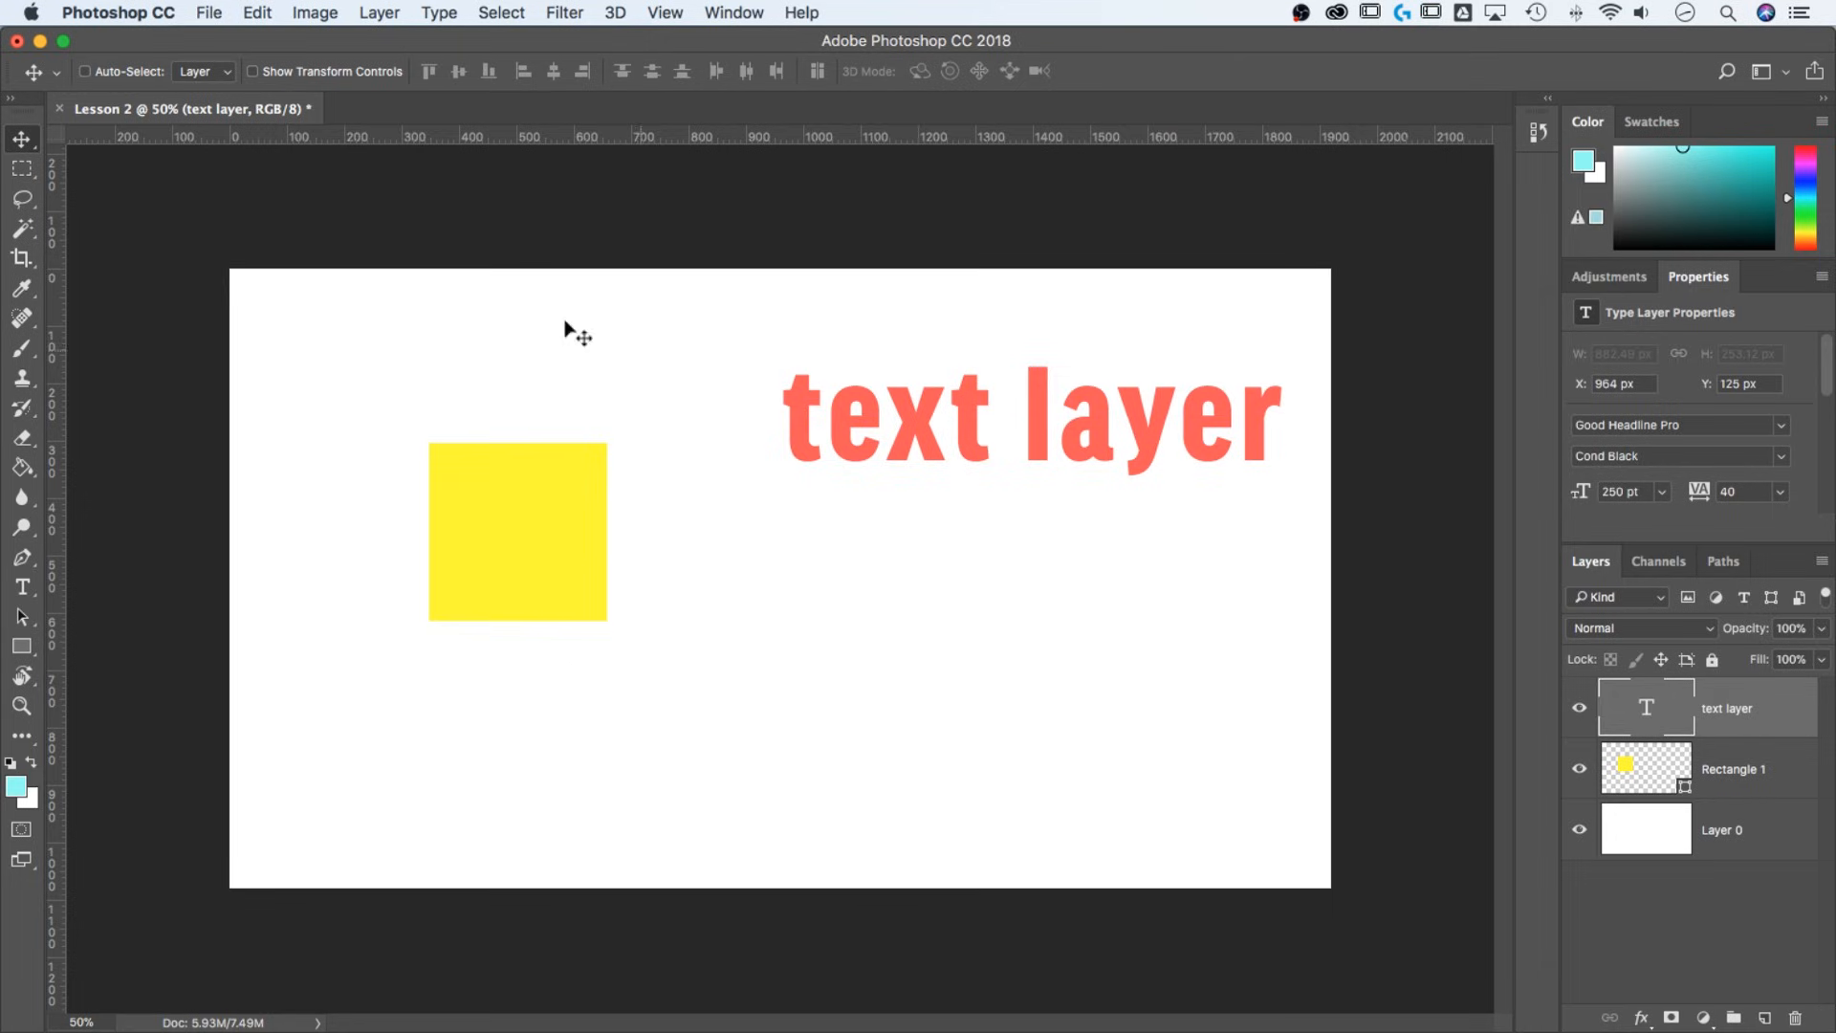
pyautogui.moveTo(1150, 433); pyautogui.dragTo(833, 593)
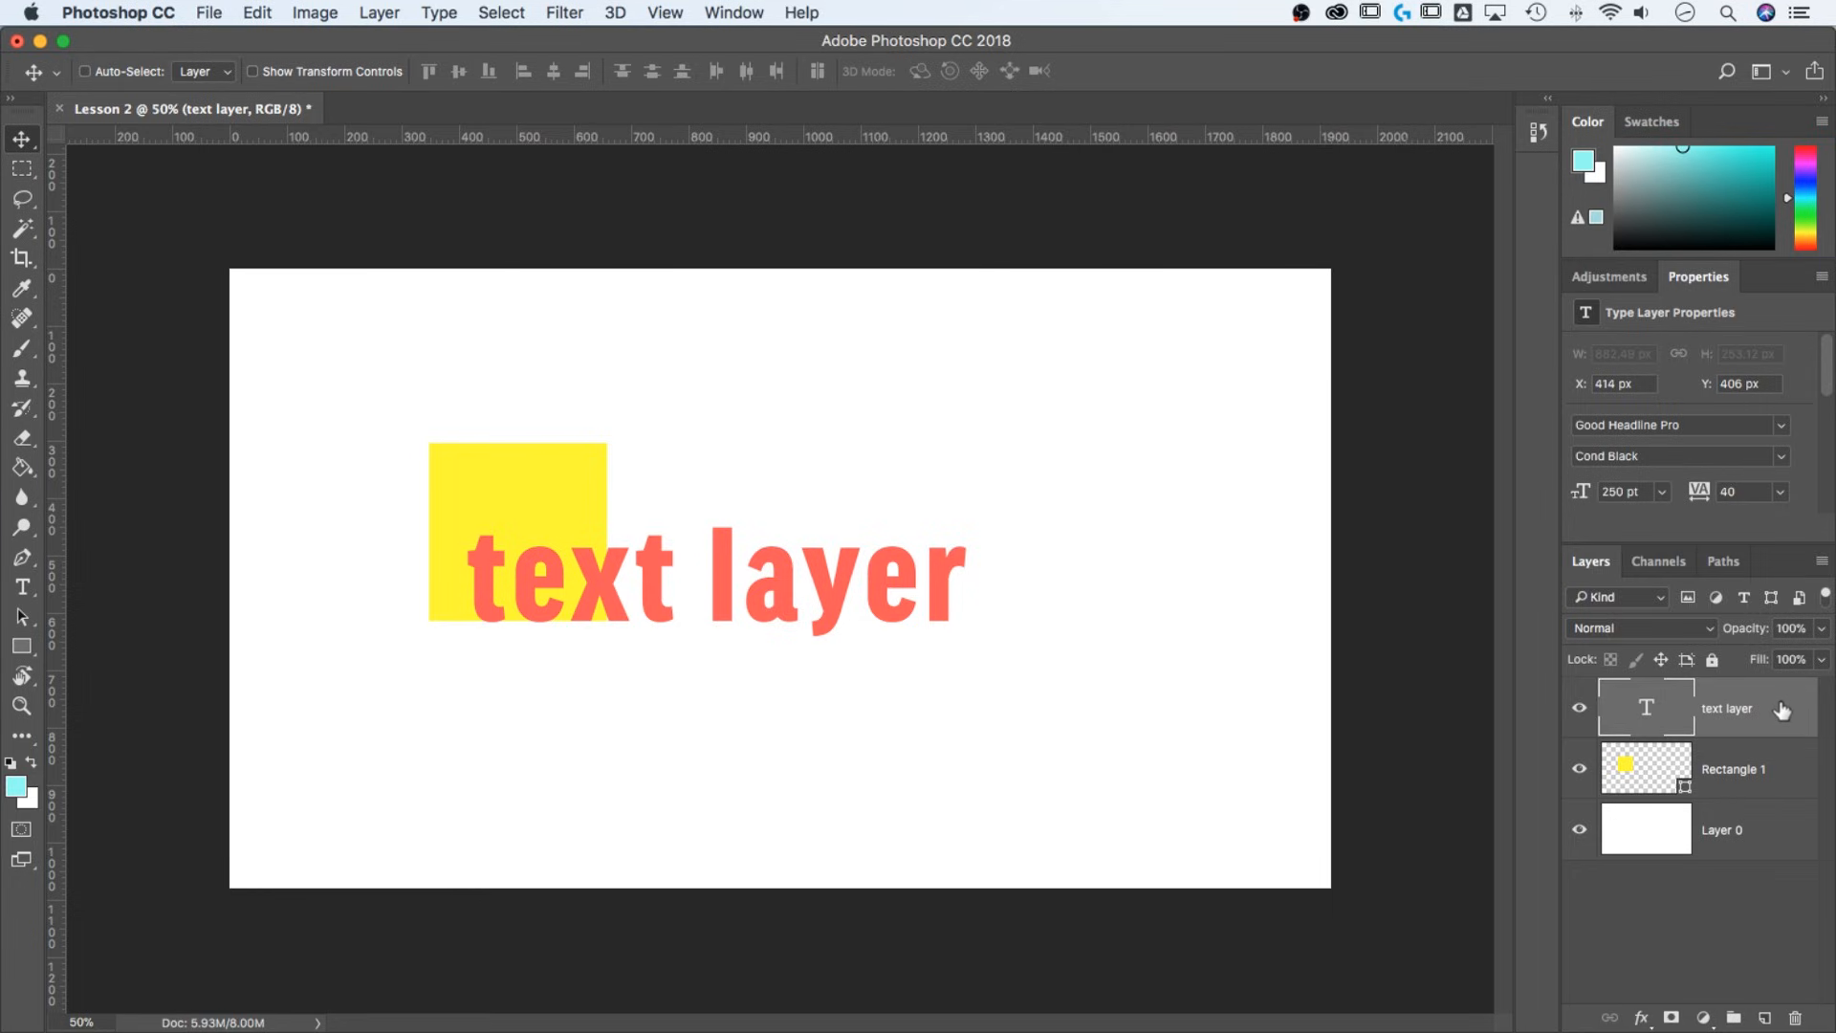
pyautogui.moveTo(1771, 715); pyautogui.dragTo(1770, 792)
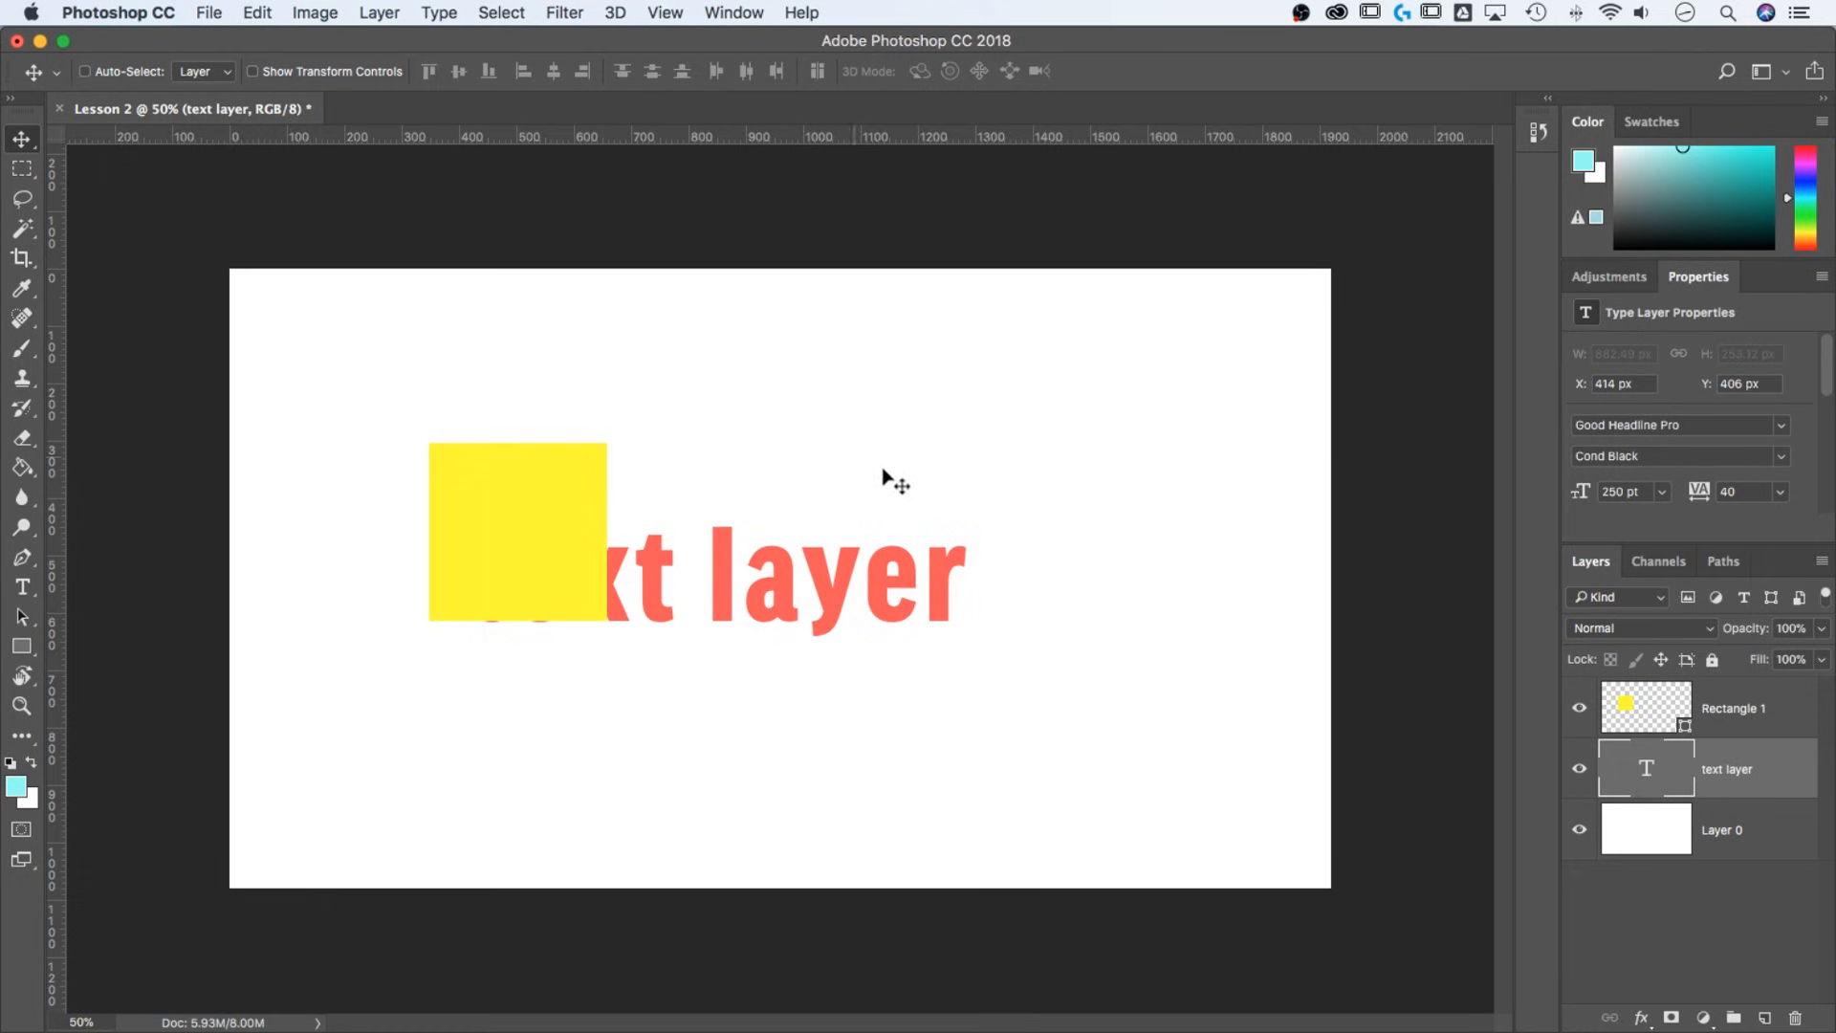
# Step: Try the Multiply, Color Burn, Linear Burn and Lighten blending modes on the Rectangle 1 layer, and return it to Normal
pyautogui.click(1643, 708)
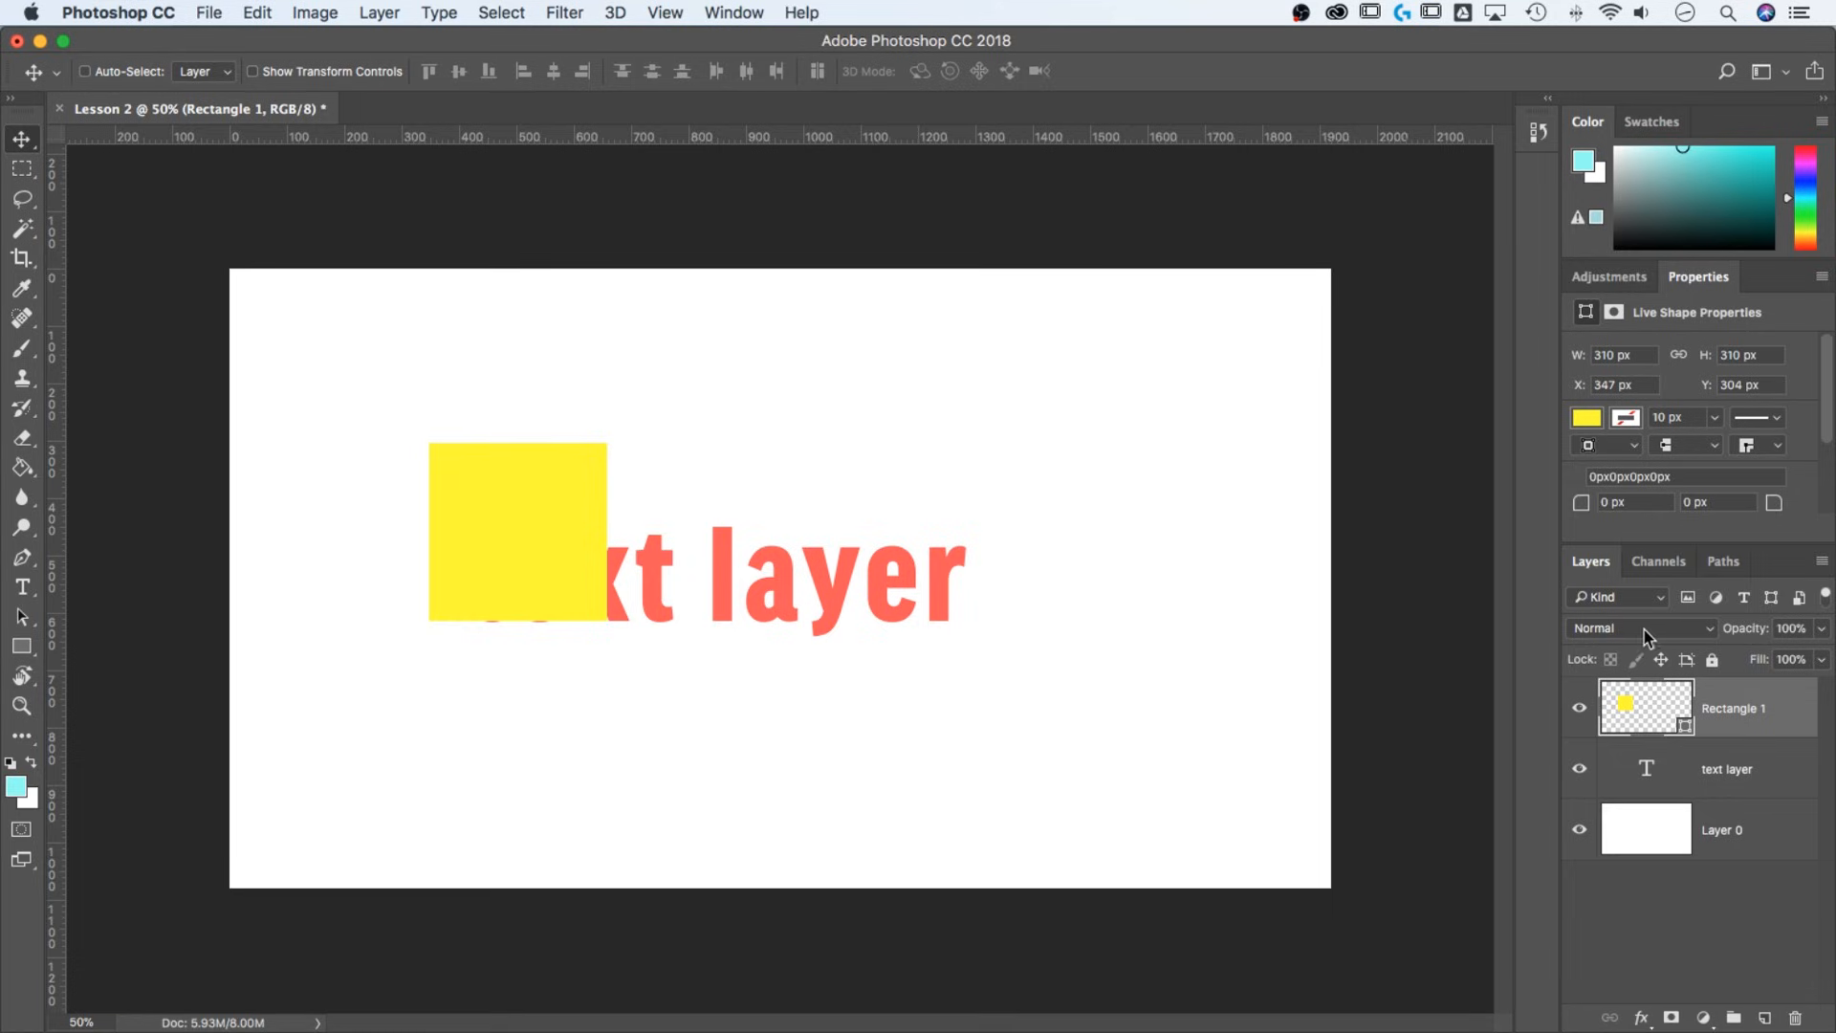
pyautogui.click(1711, 630)
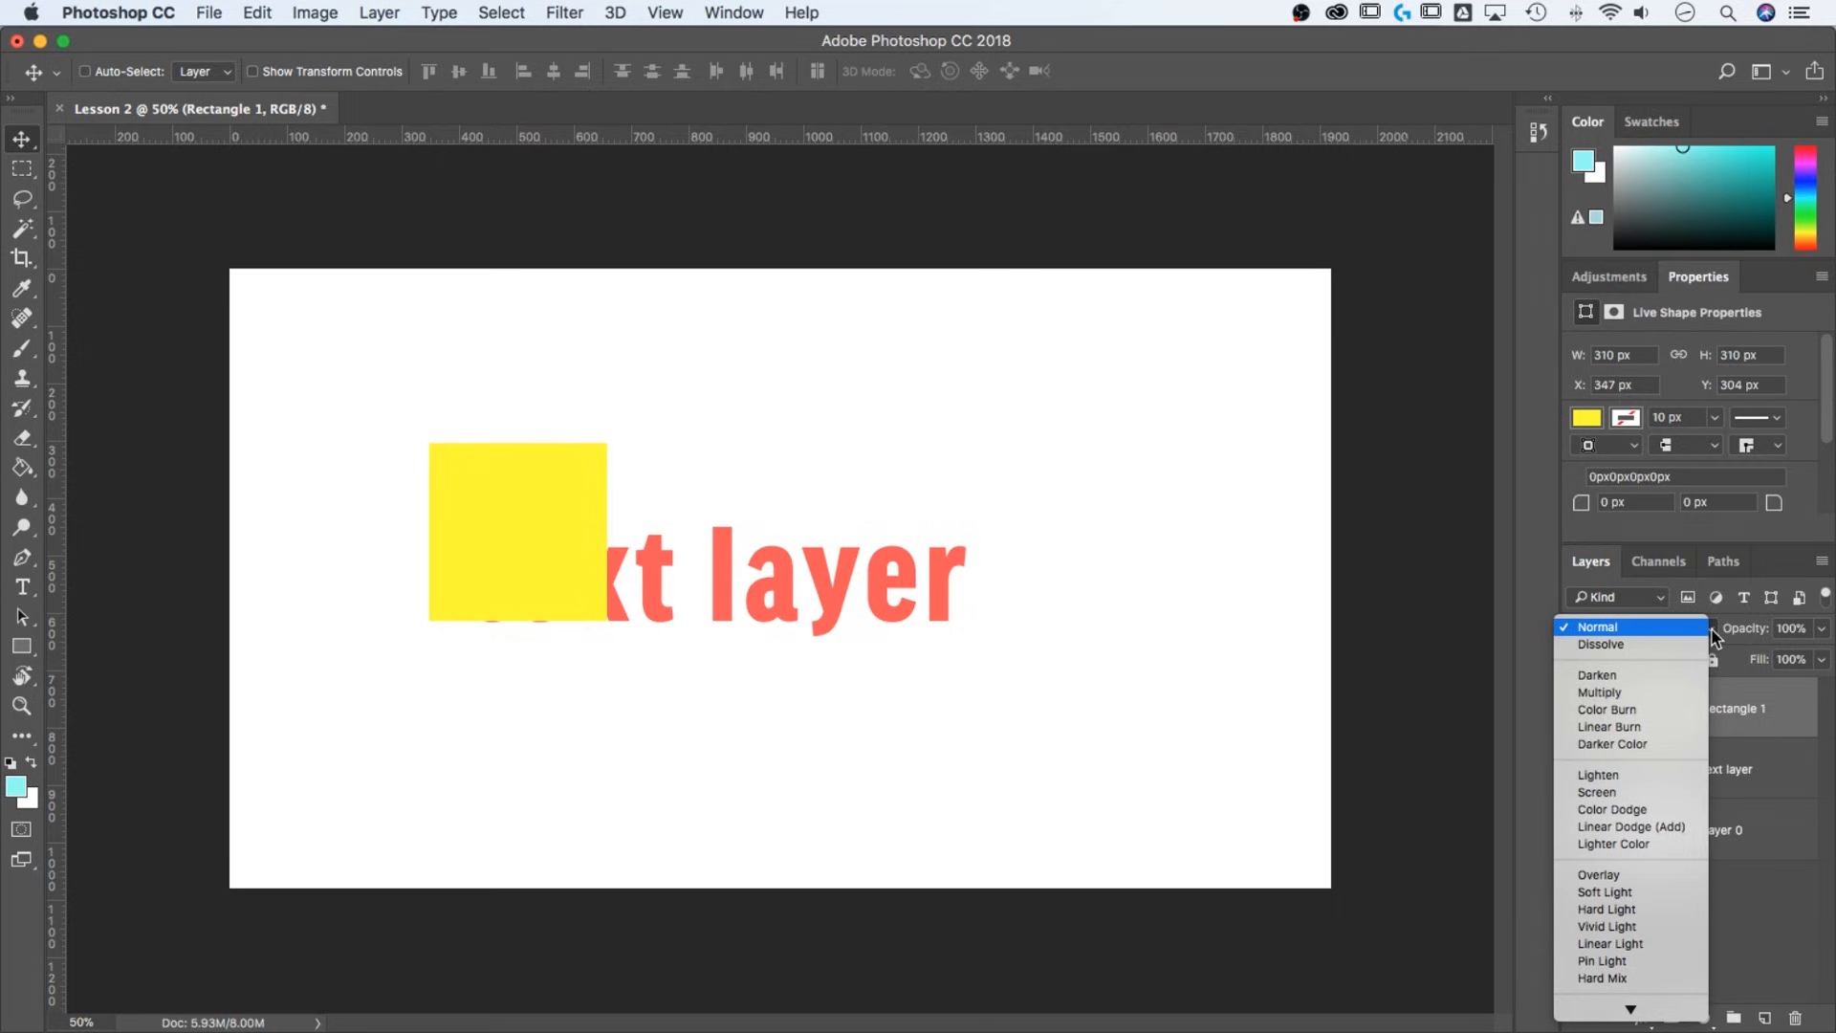
pyautogui.click(1668, 692)
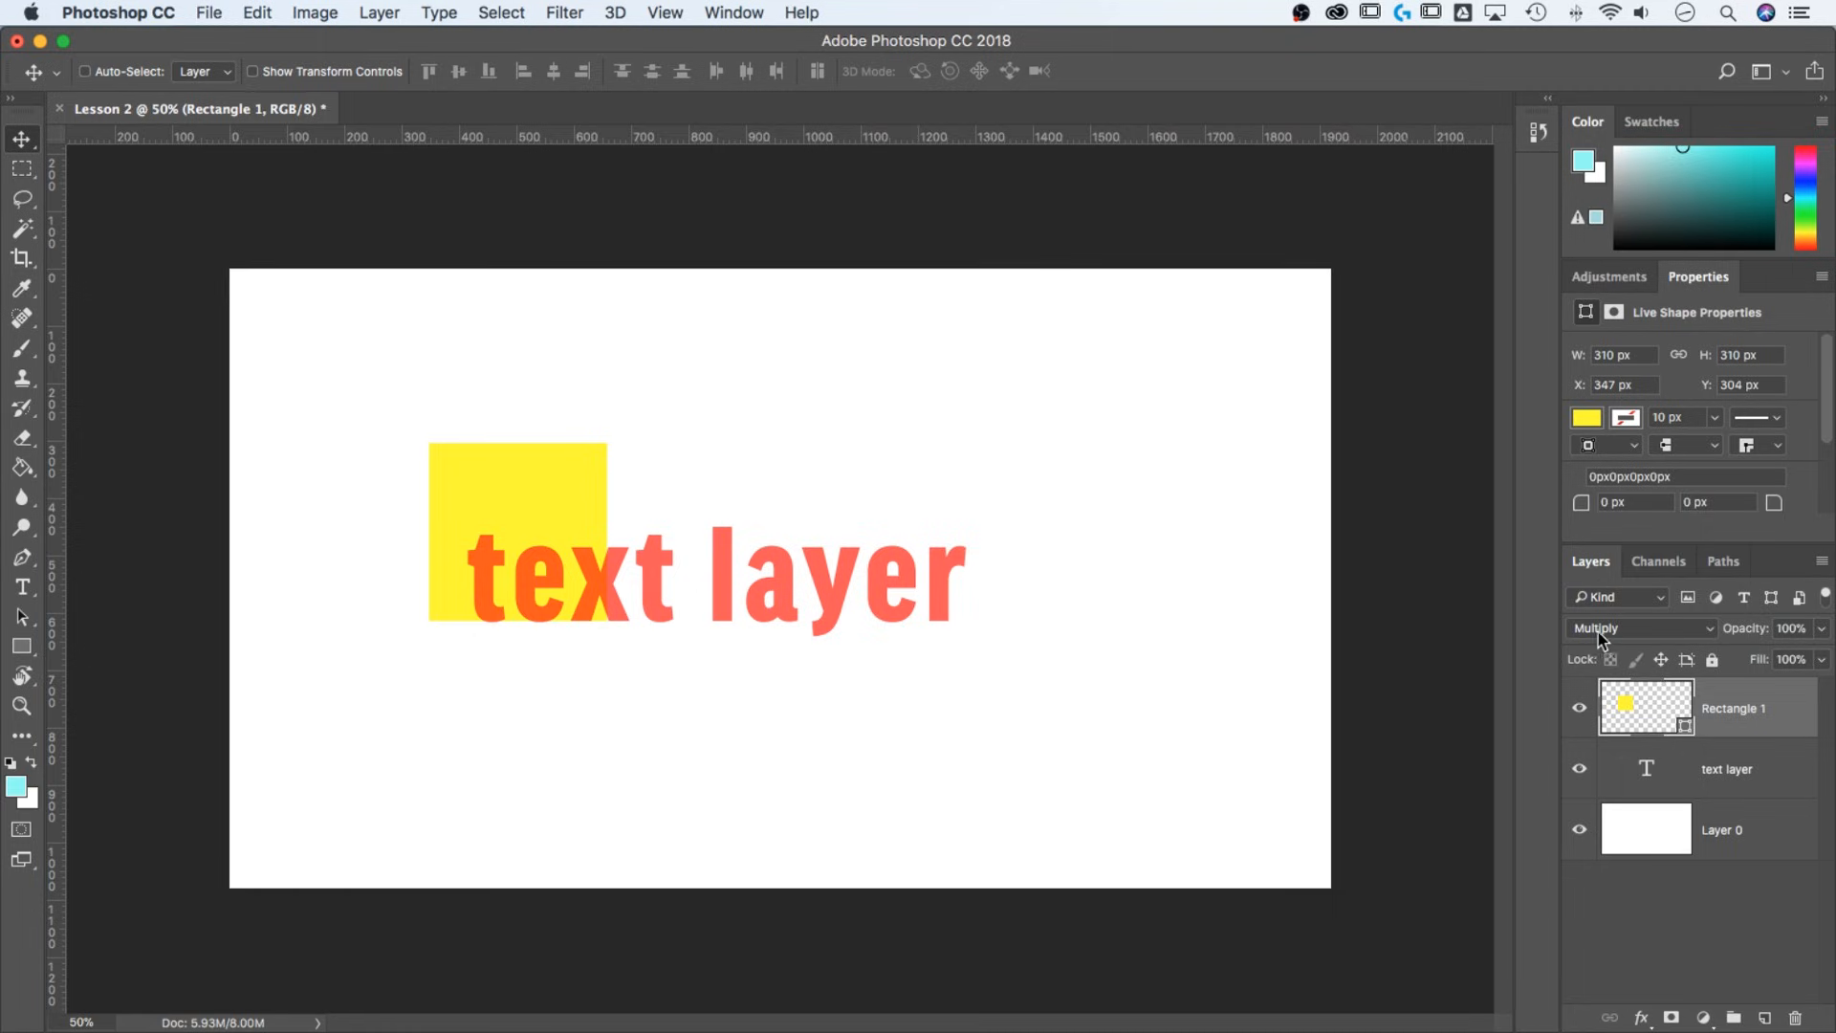
pyautogui.click(1670, 629)
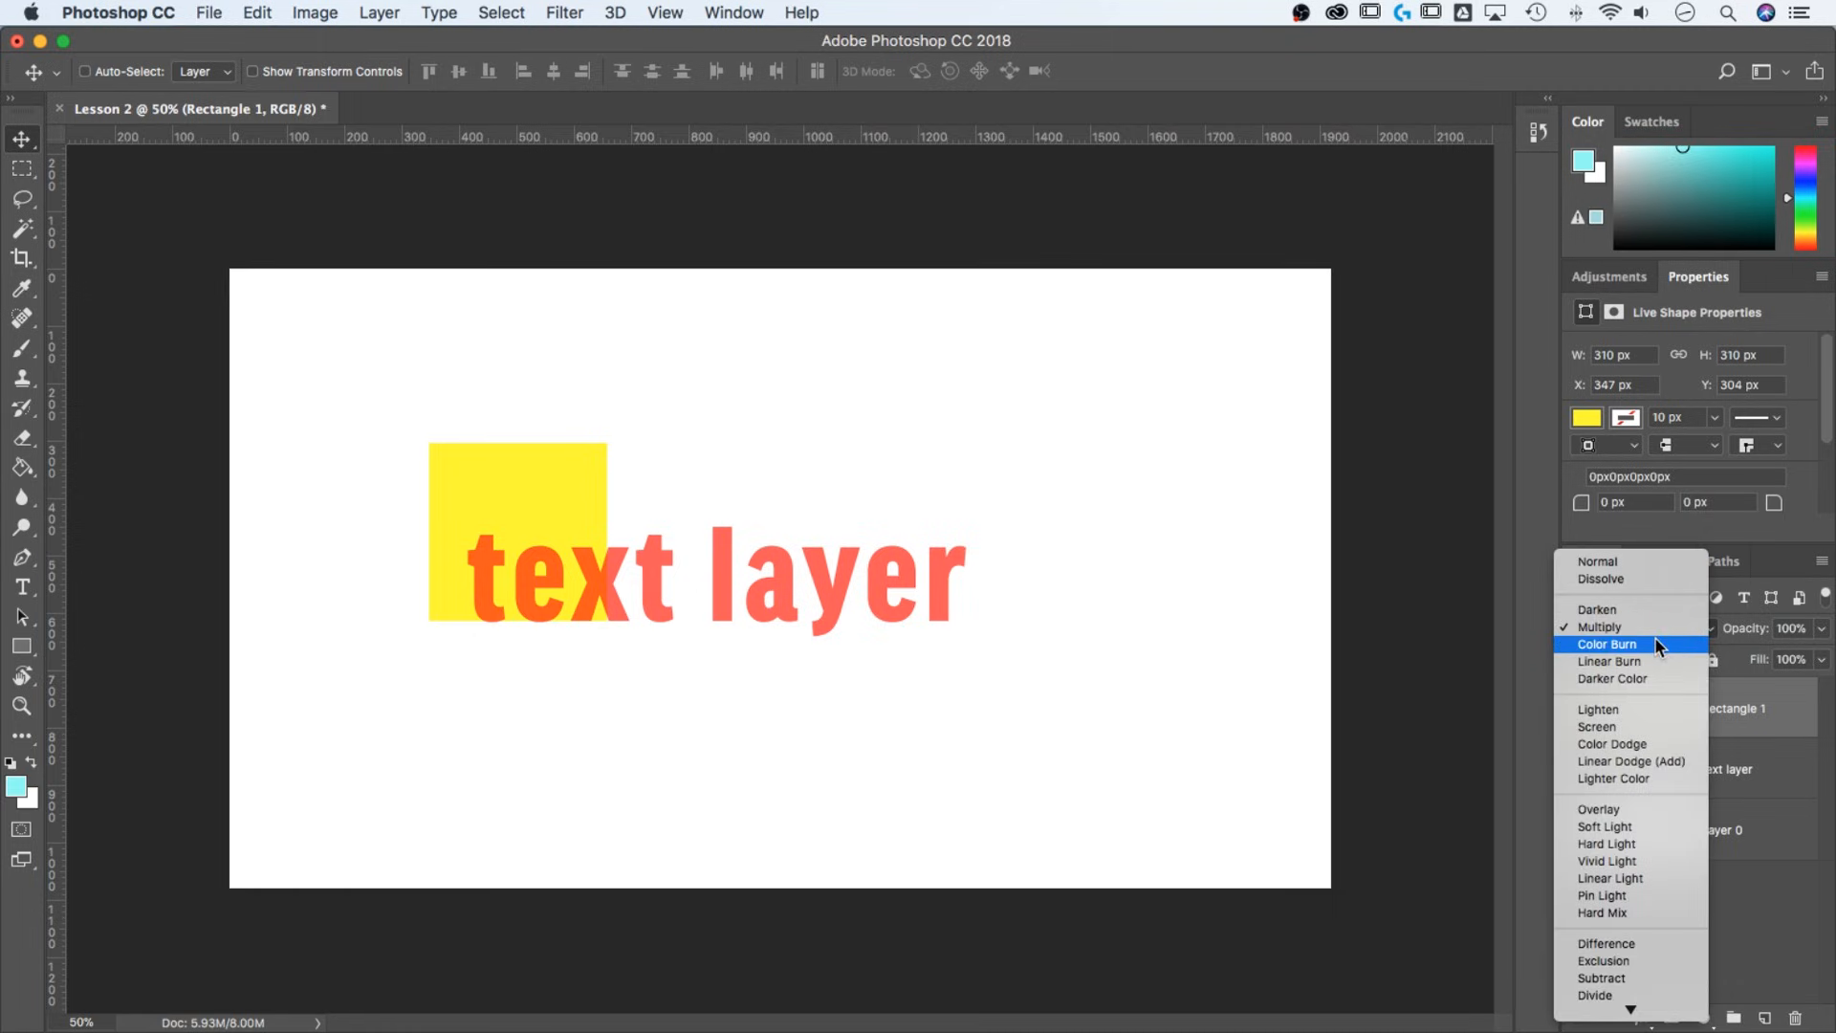
pyautogui.click(1655, 637)
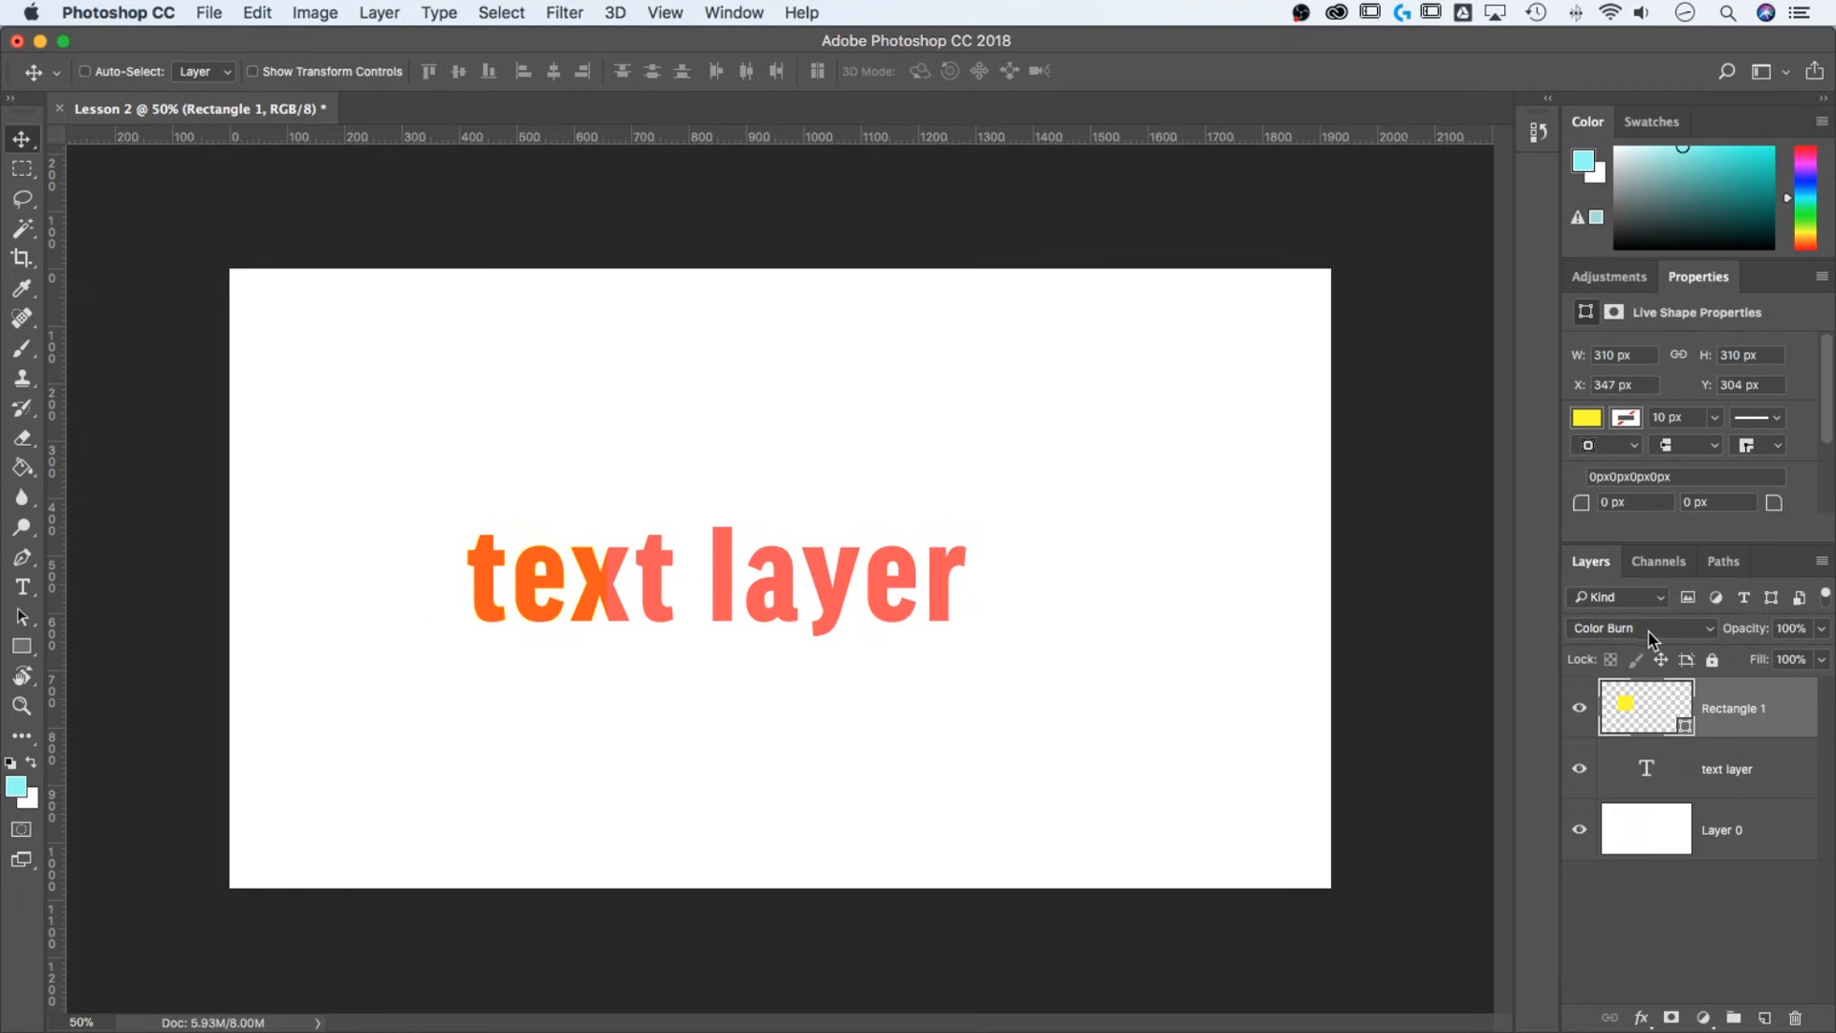
pyautogui.click(1647, 629)
pyautogui.click(1649, 647)
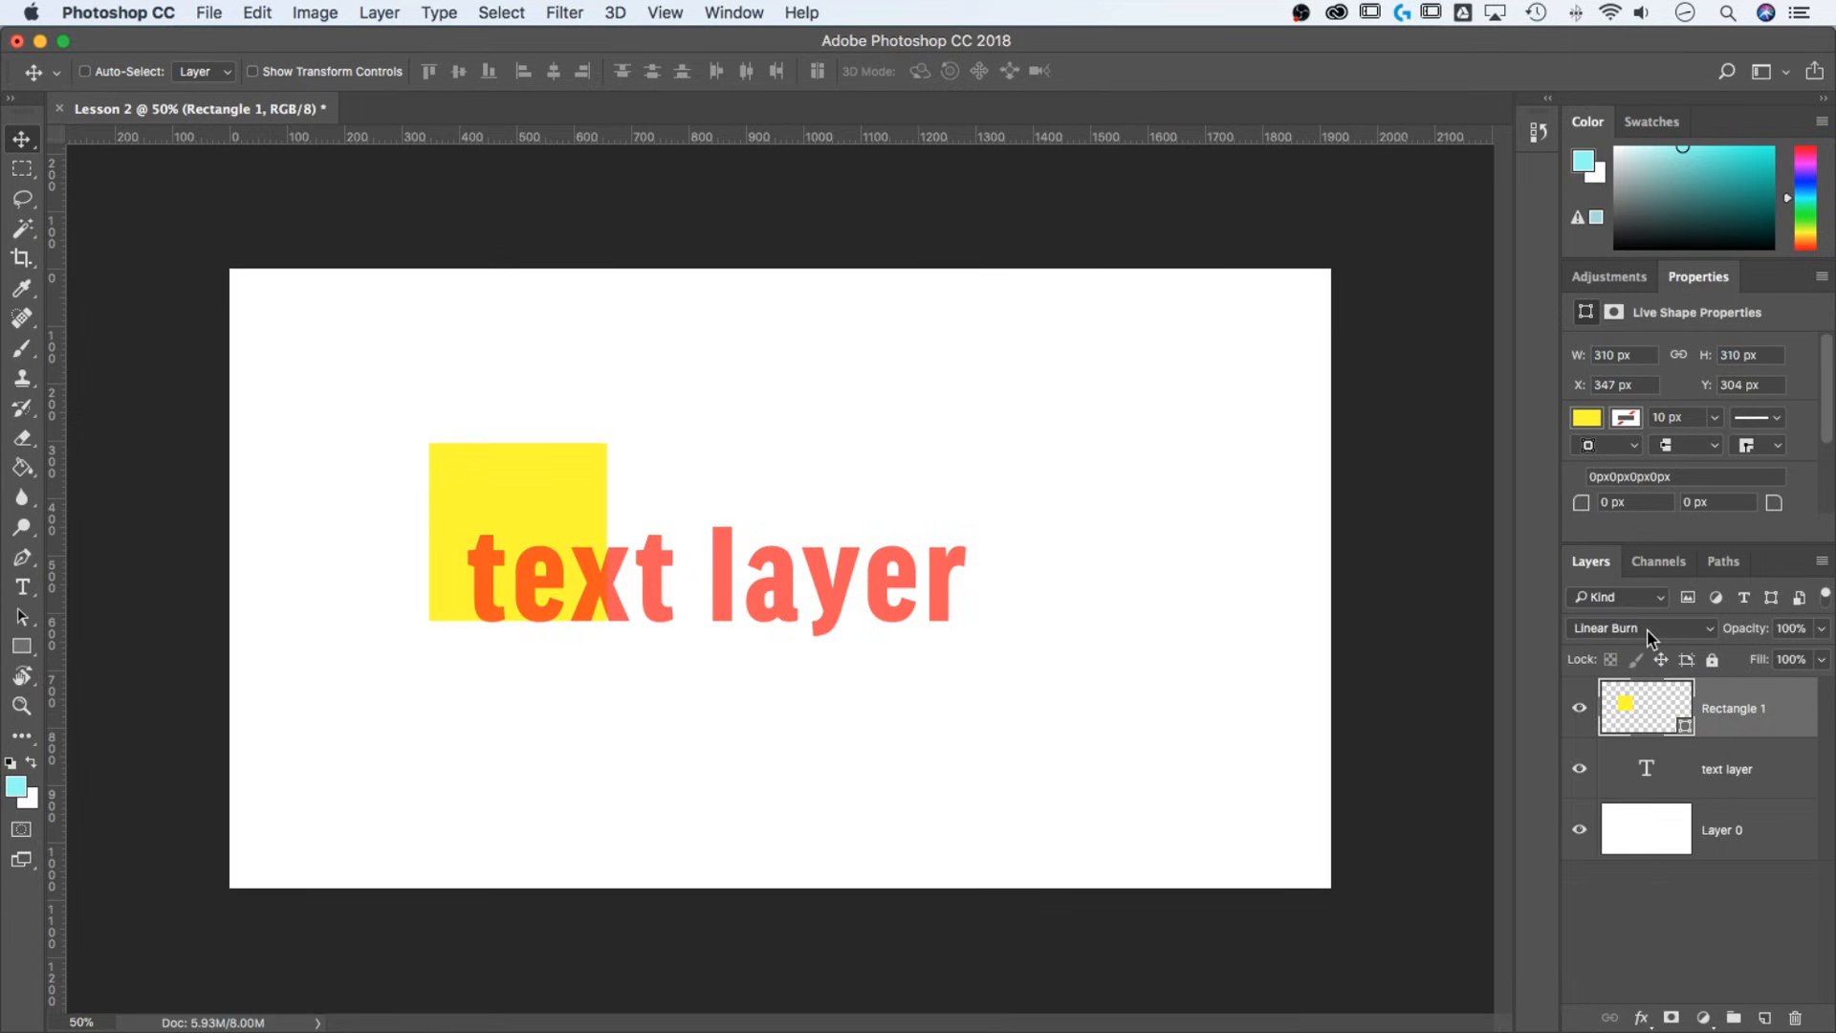
pyautogui.click(1647, 629)
pyautogui.click(1632, 673)
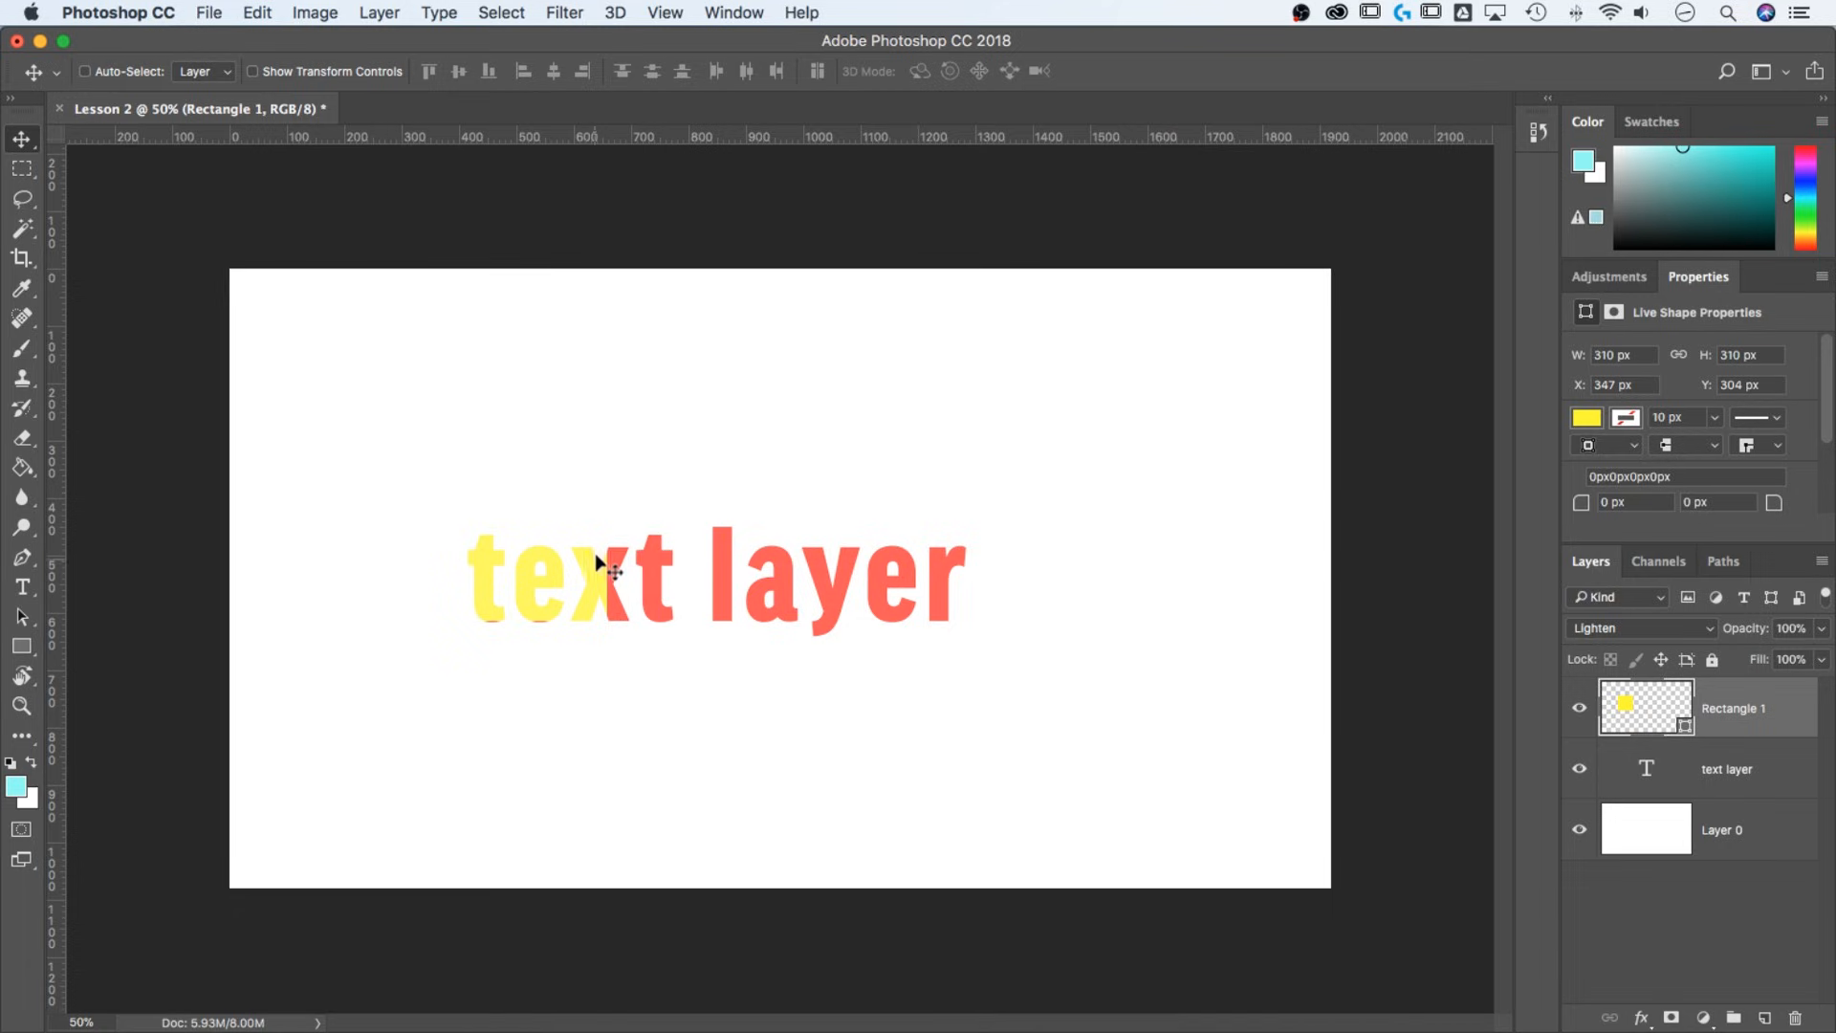
pyautogui.click(1631, 629)
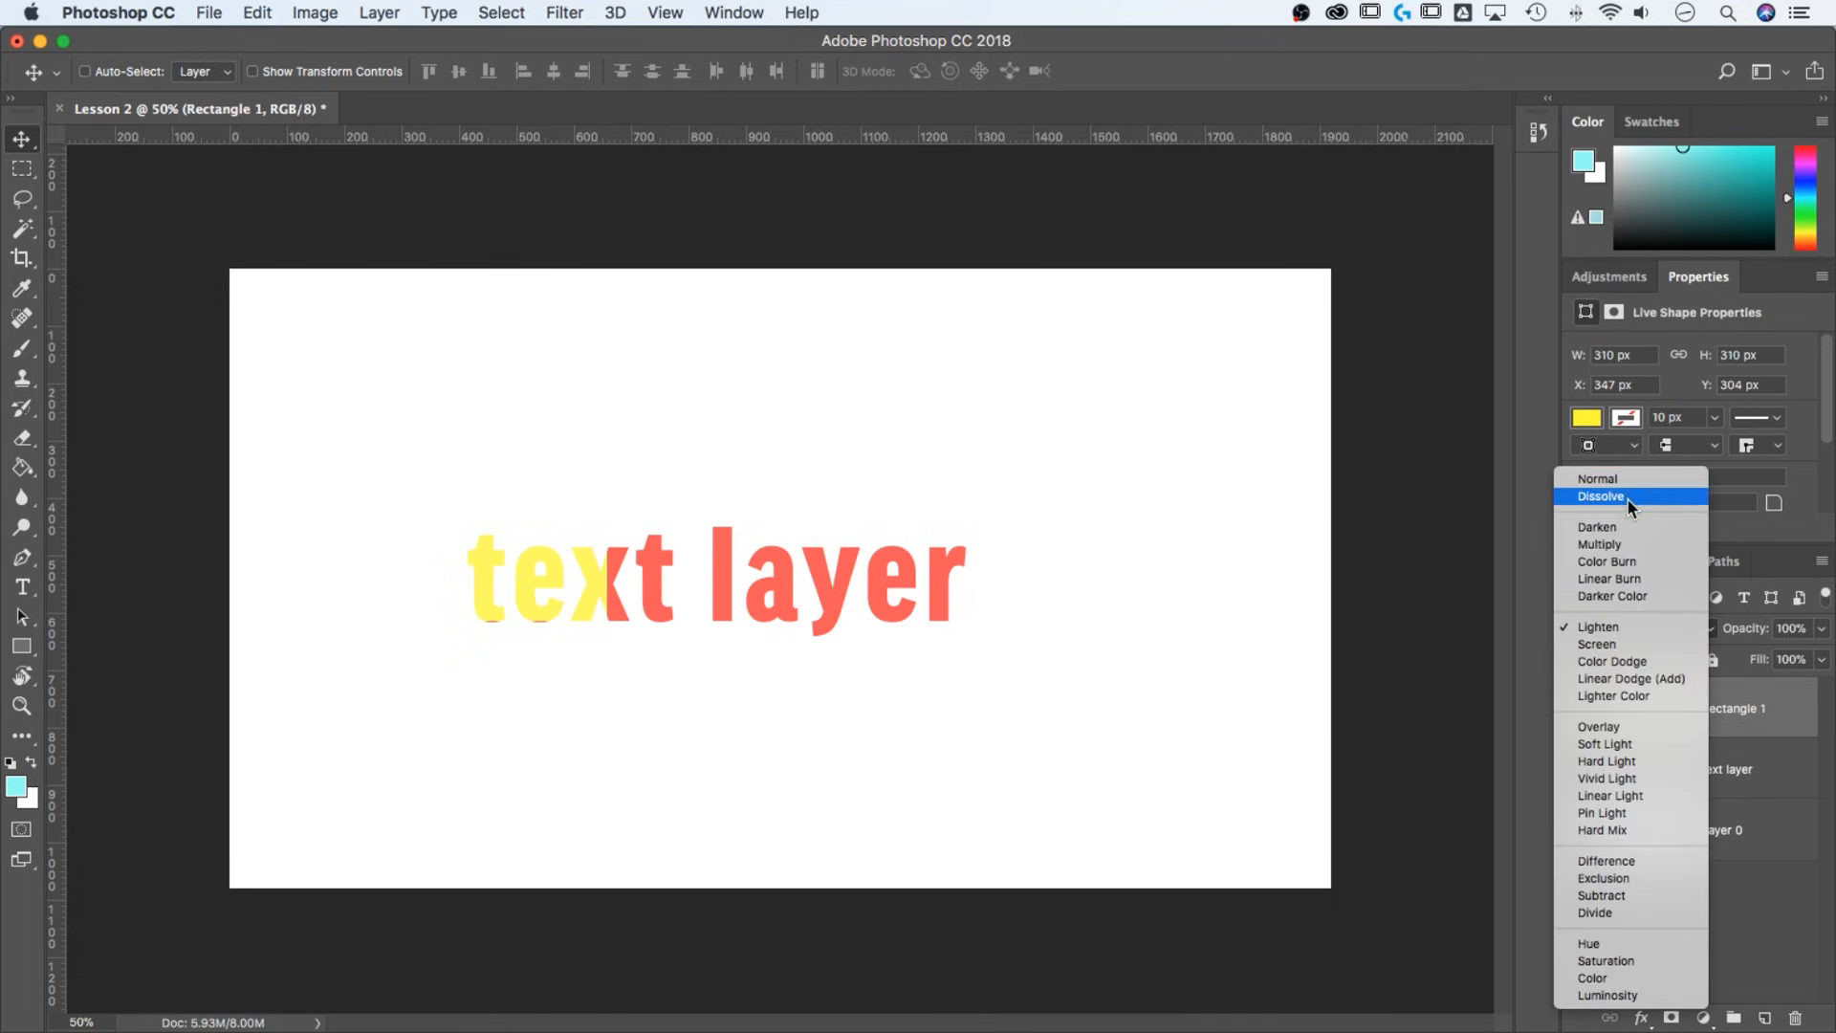
pyautogui.click(1628, 479)
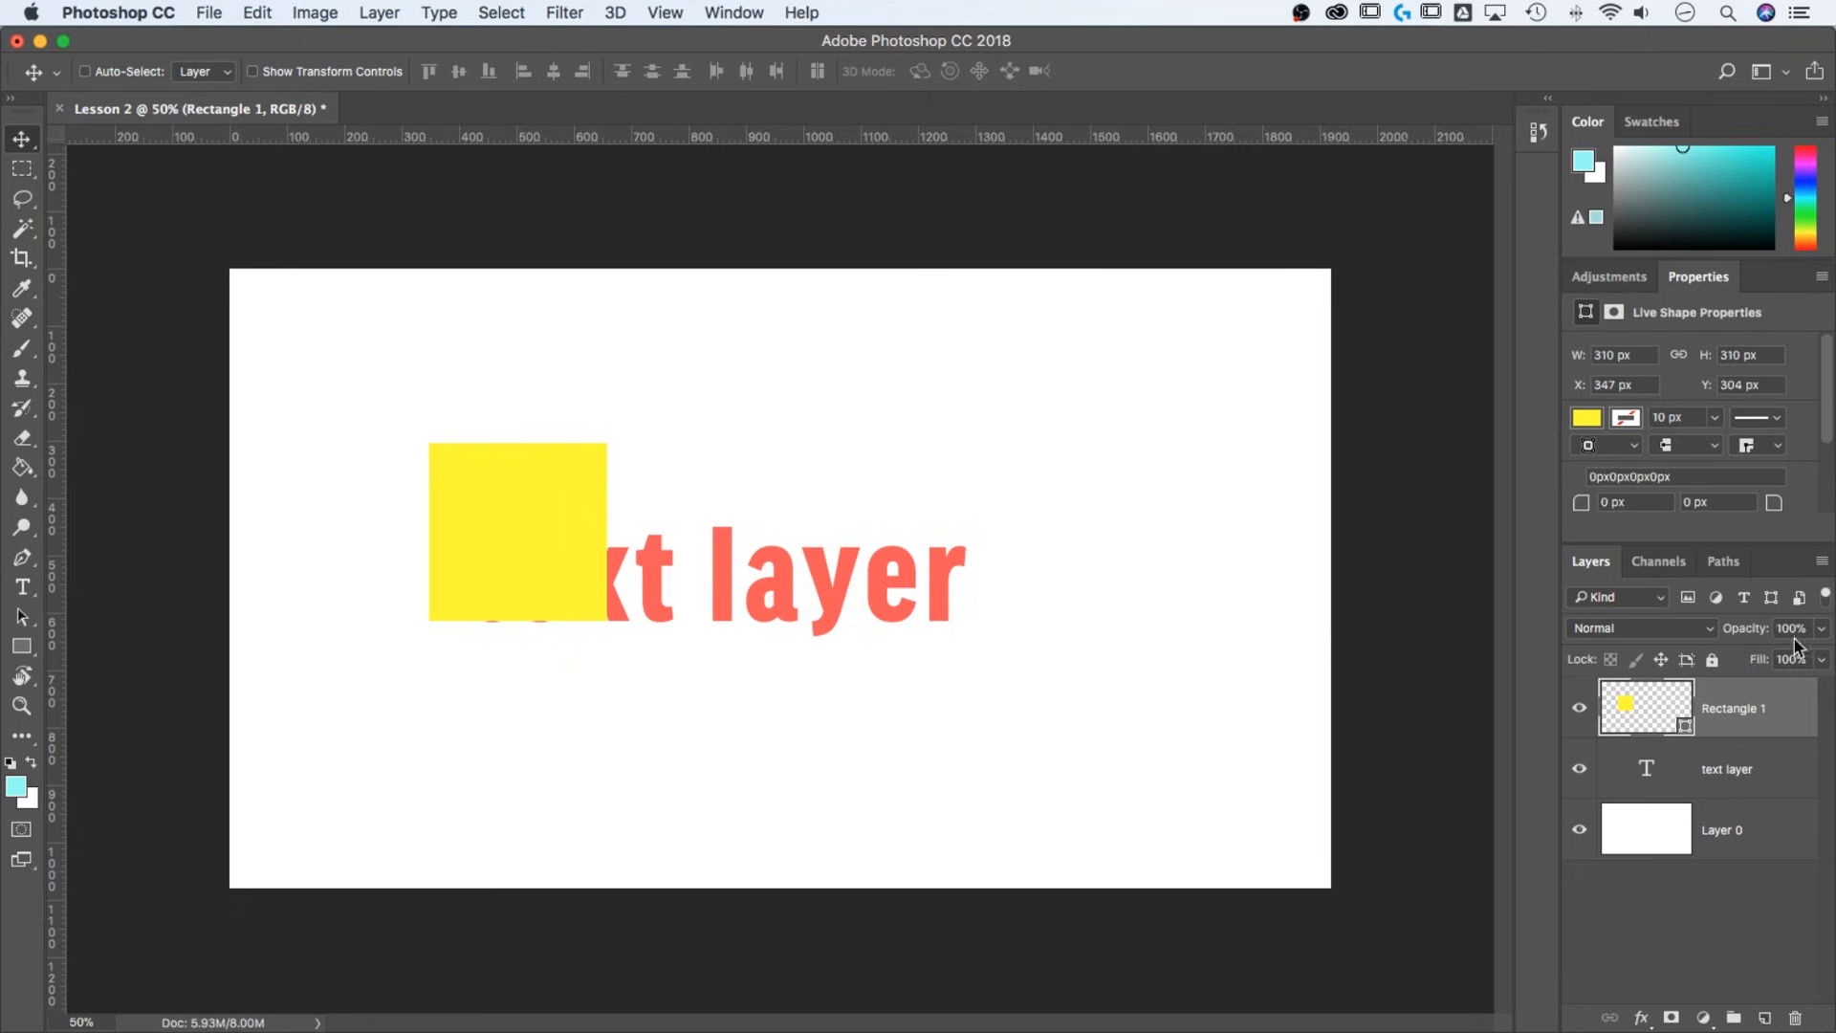
# Step: Try 50% and 10% opacity on the Rectangle 1 layer, and return it to 100%
pyautogui.click(1802, 627)
pyautogui.write('50')
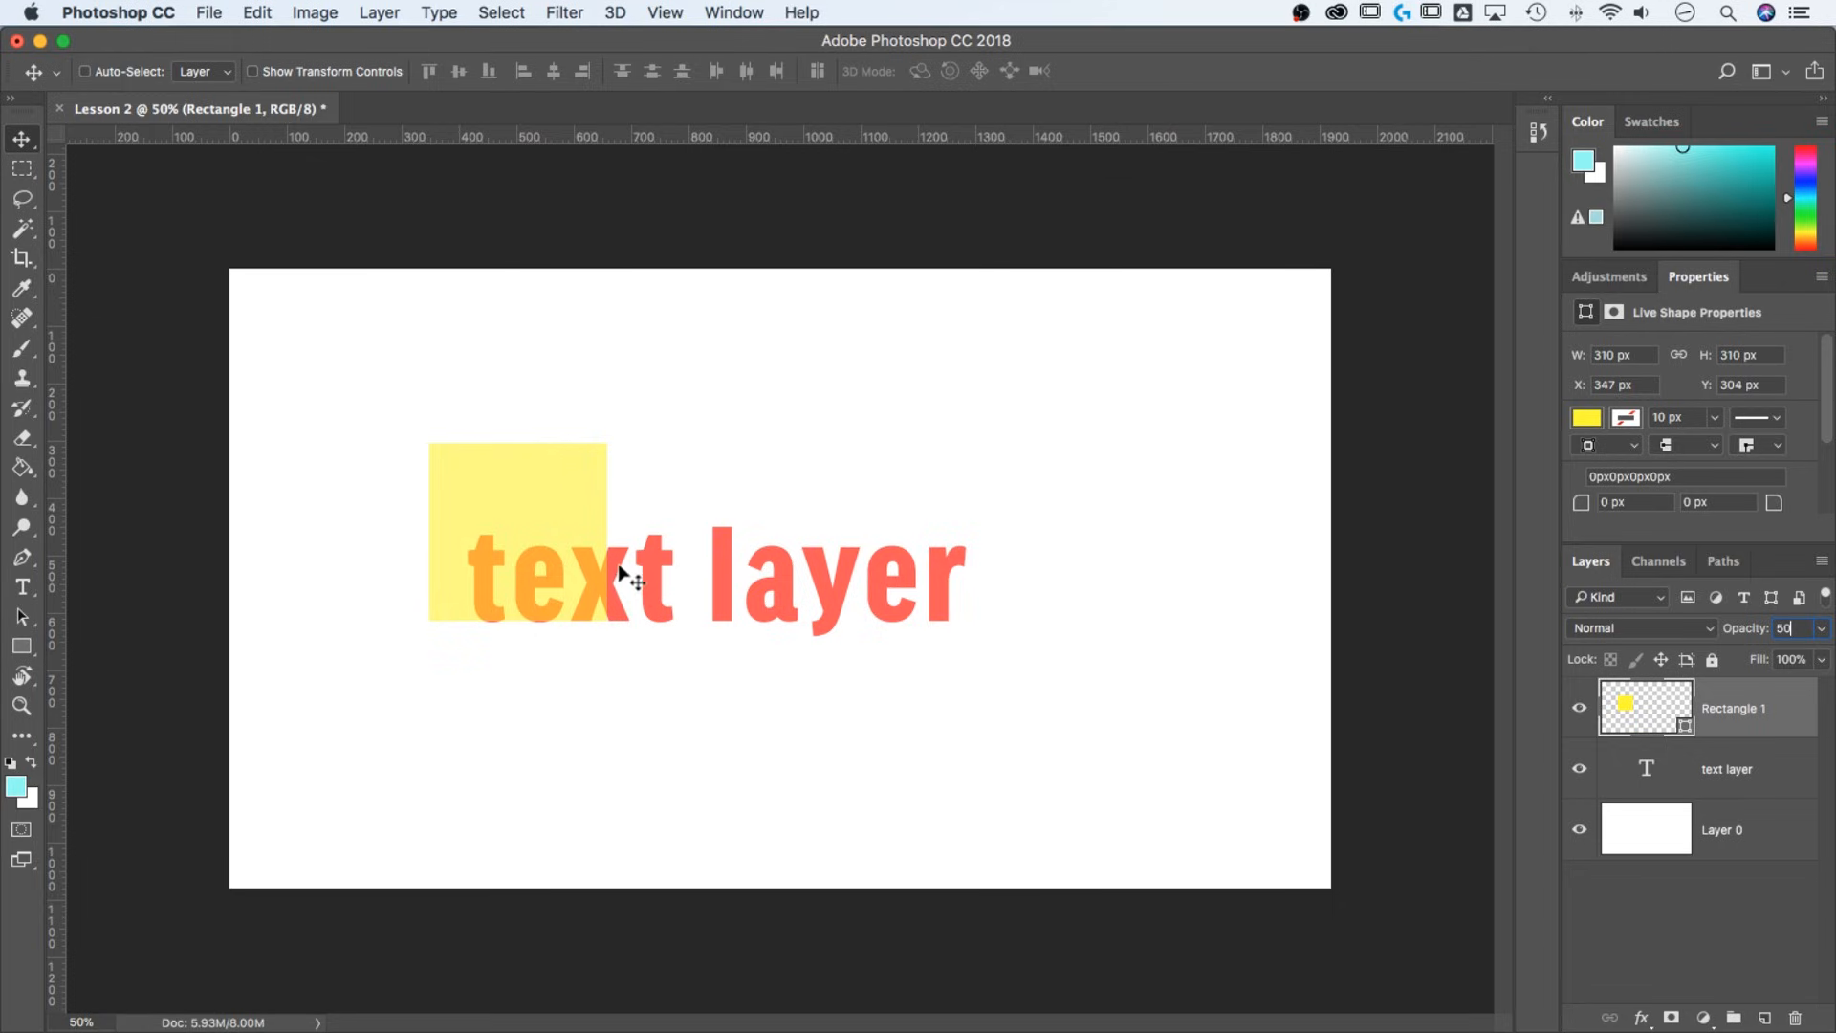
pyautogui.press('BackSpace')
pyautogui.press('BackSpace')
pyautogui.write('10')
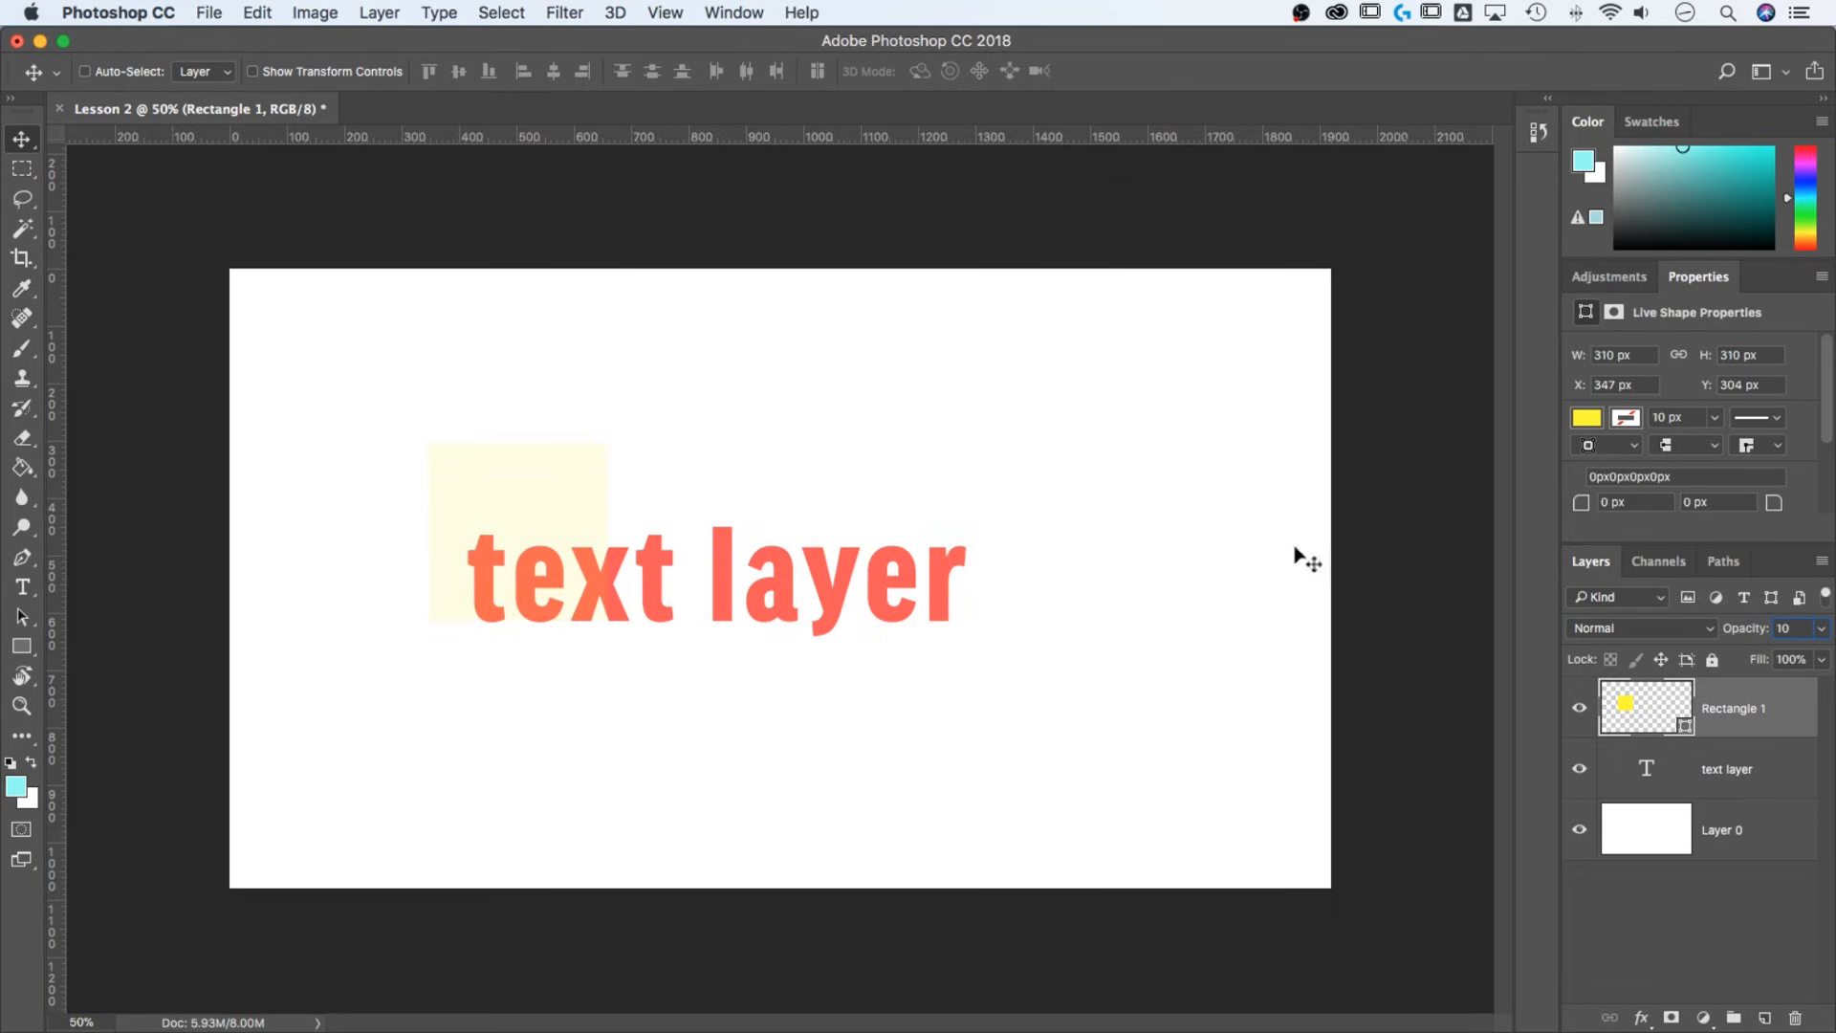
pyautogui.click(1725, 627)
pyautogui.write('0')
pyautogui.write('100')
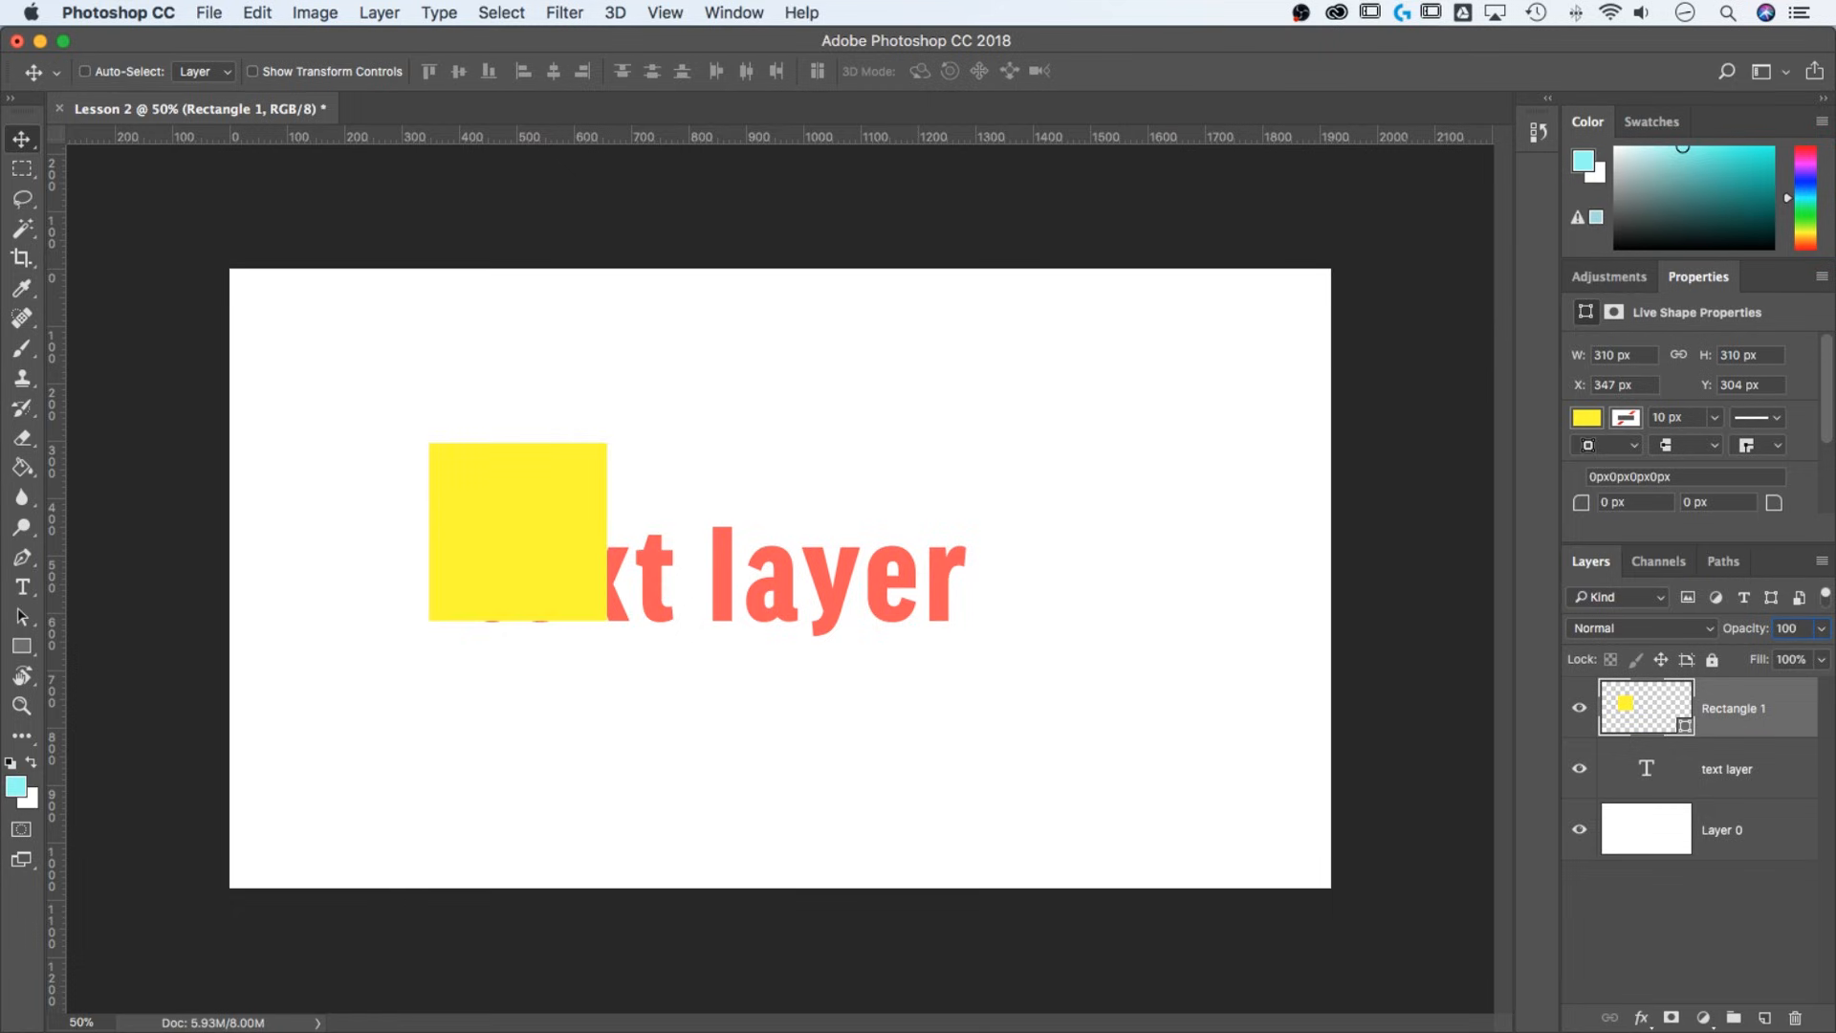
# Step: Hide the Rectangle 1 layer and show it again, and do the same with the text layer
pyautogui.click(1763, 760)
pyautogui.click(1762, 822)
pyautogui.click(1791, 717)
pyautogui.click(1580, 712)
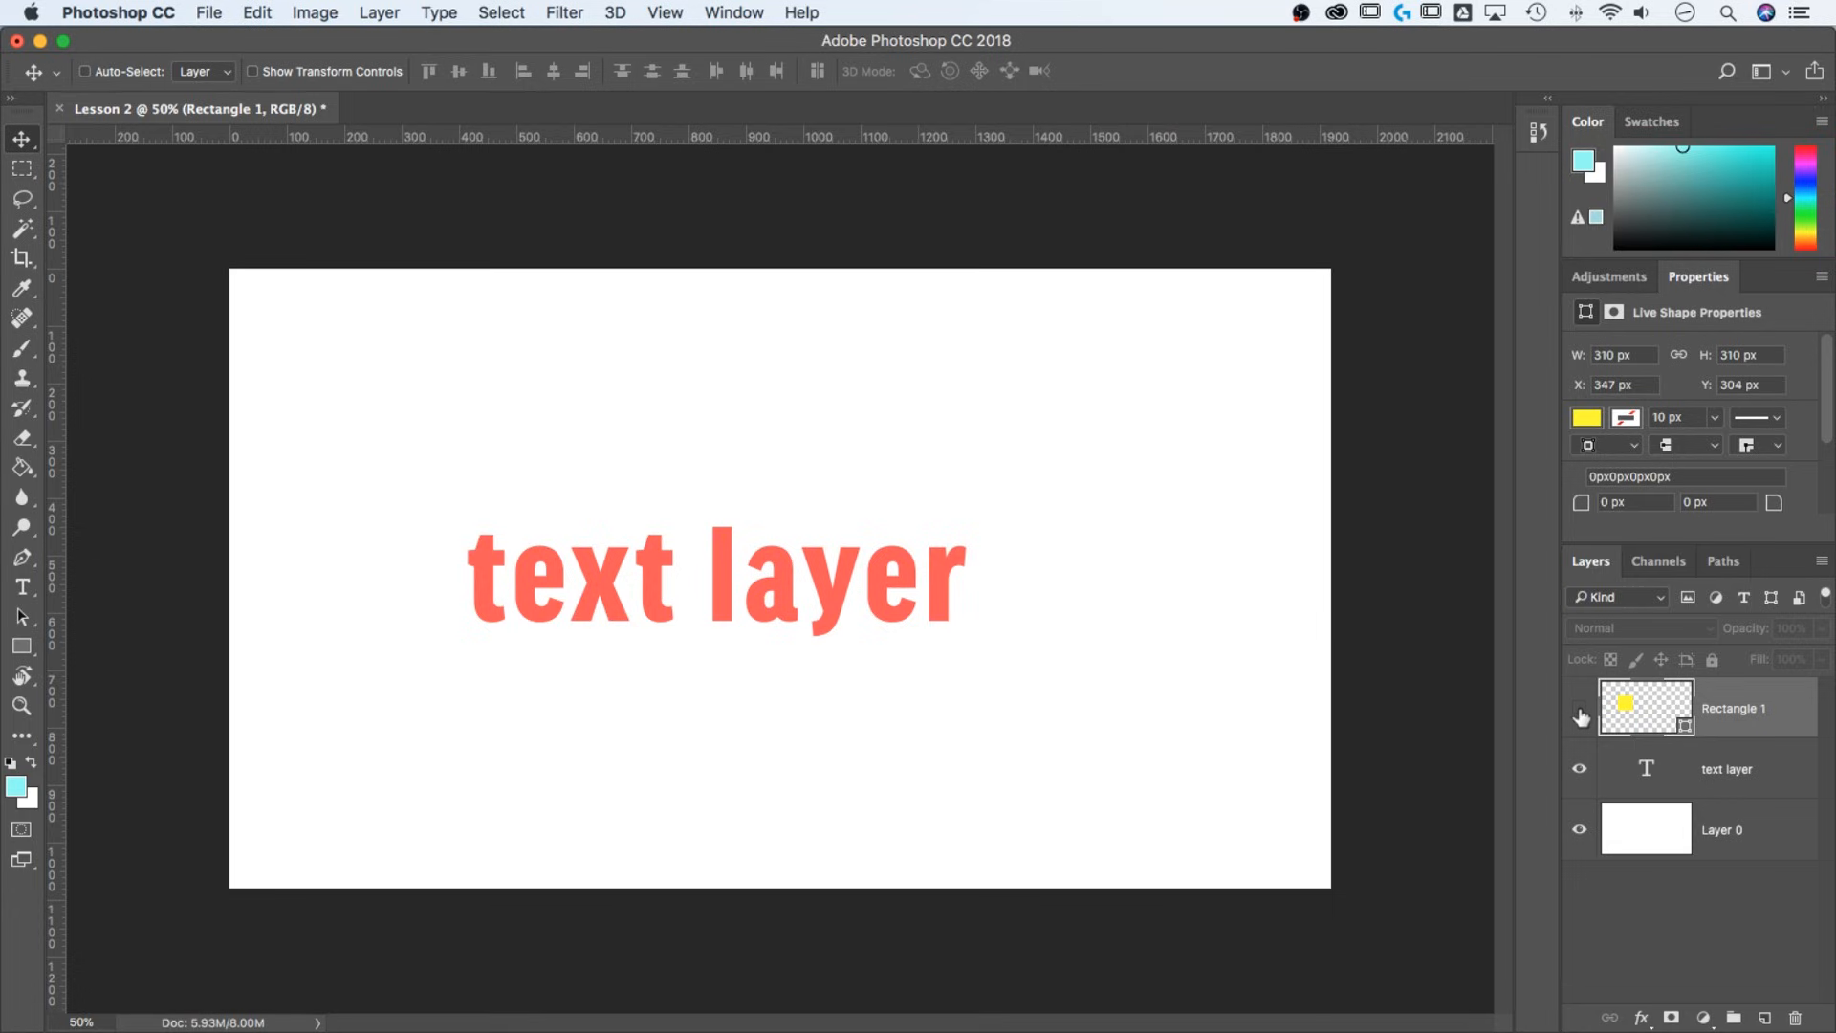
pyautogui.click(1580, 714)
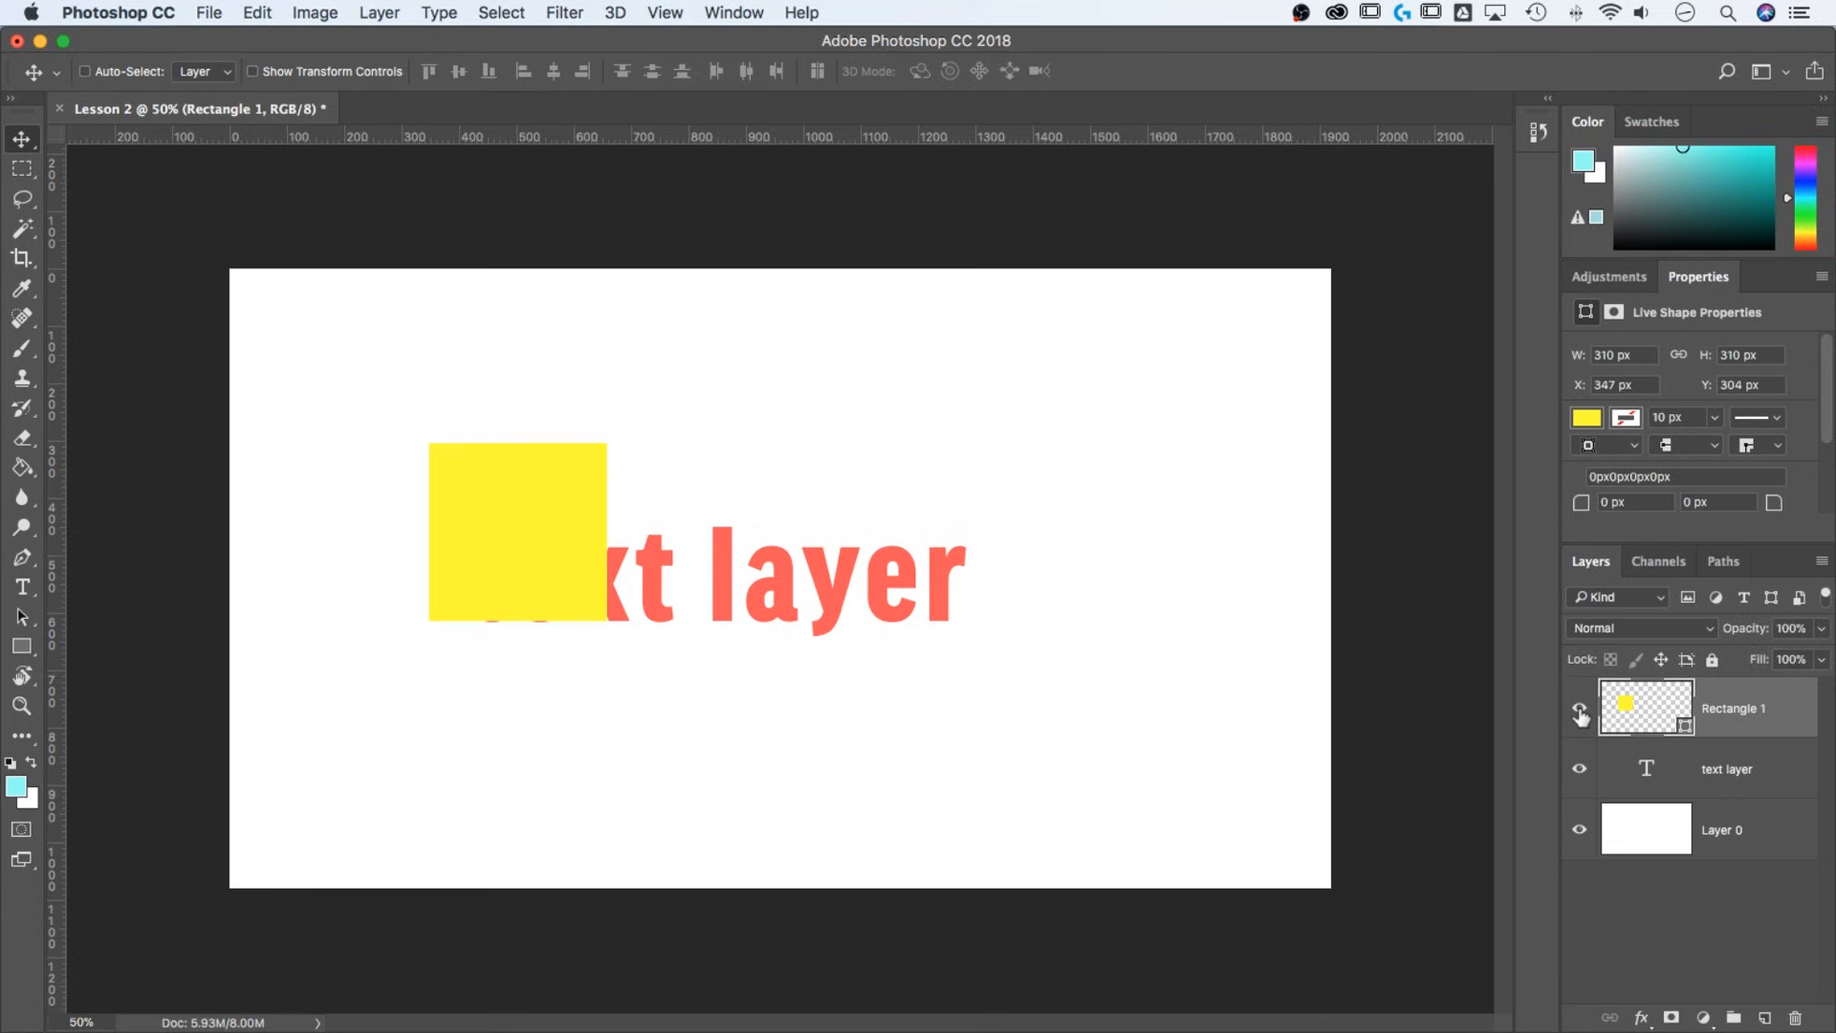
pyautogui.click(1580, 771)
pyautogui.click(1580, 772)
# Step: Hide the Rectangle 1 layer, try selecting letters in the coral text, leave the text edit and show Rectangle 1 again
pyautogui.click(1586, 715)
pyautogui.press('t')
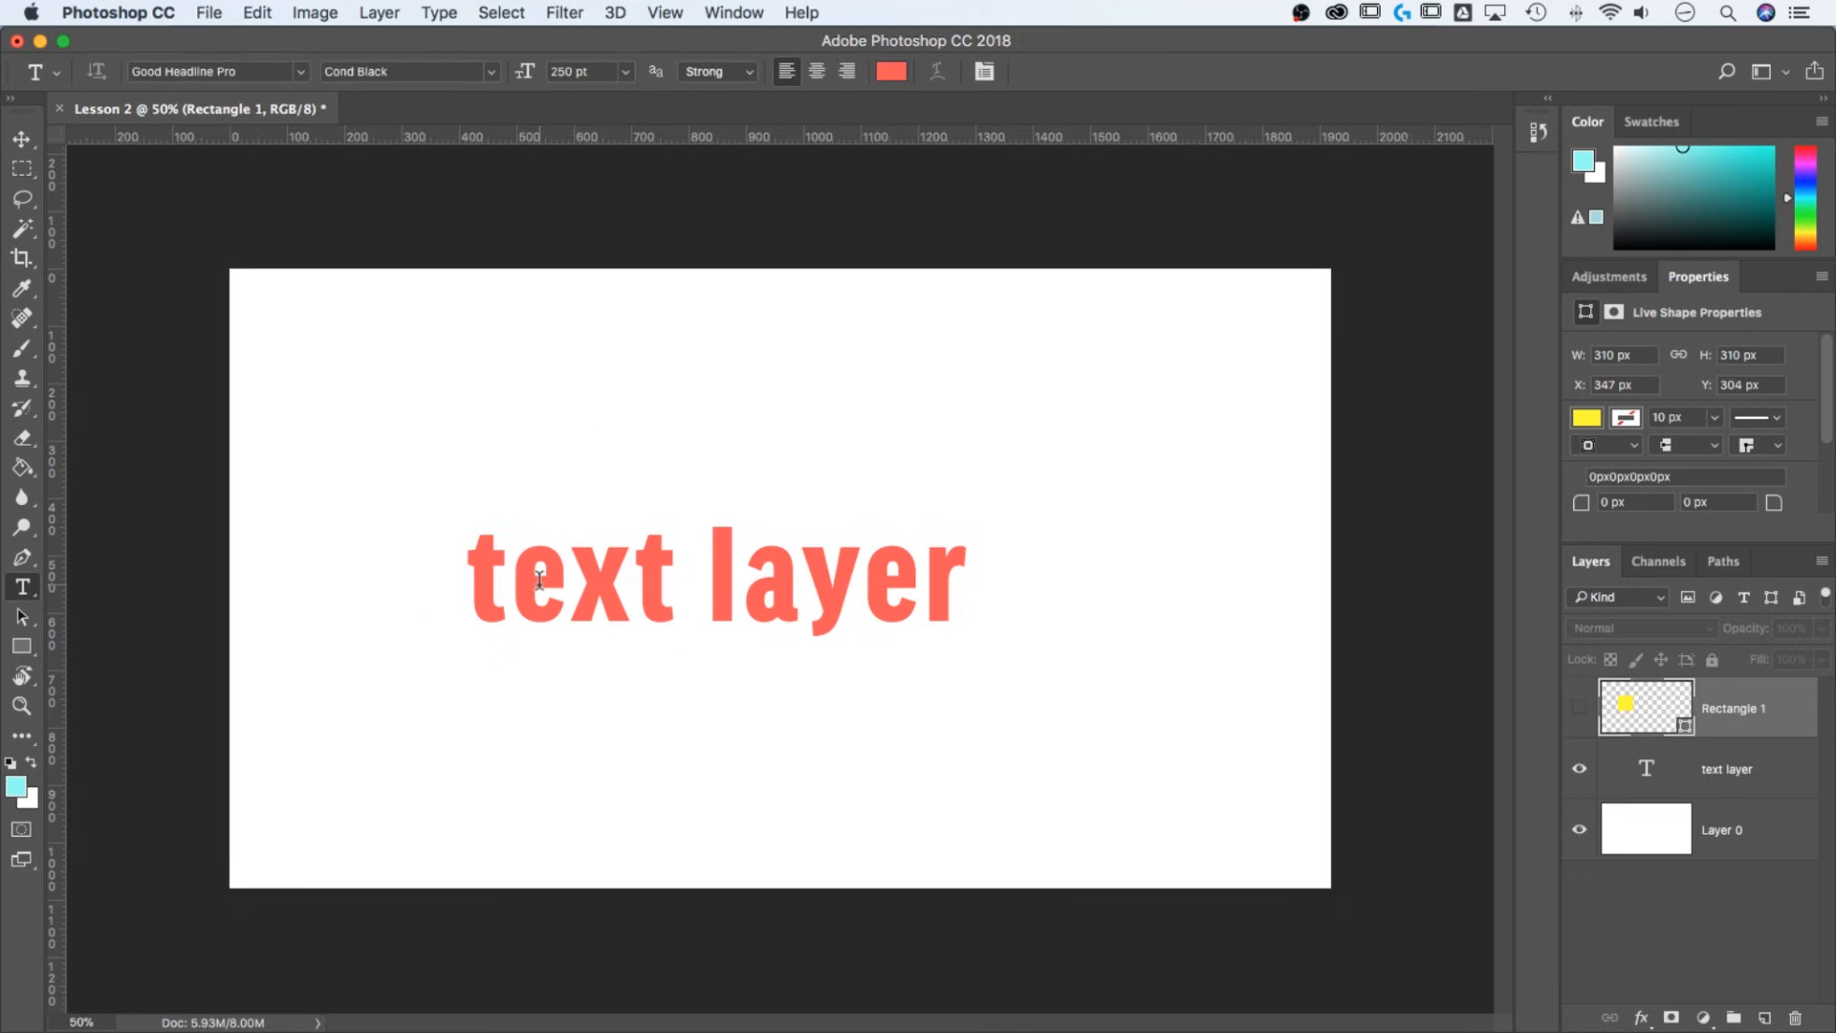
pyautogui.moveTo(681, 571); pyautogui.dragTo(411, 578)
pyautogui.click(1653, 748)
pyautogui.click(1580, 709)
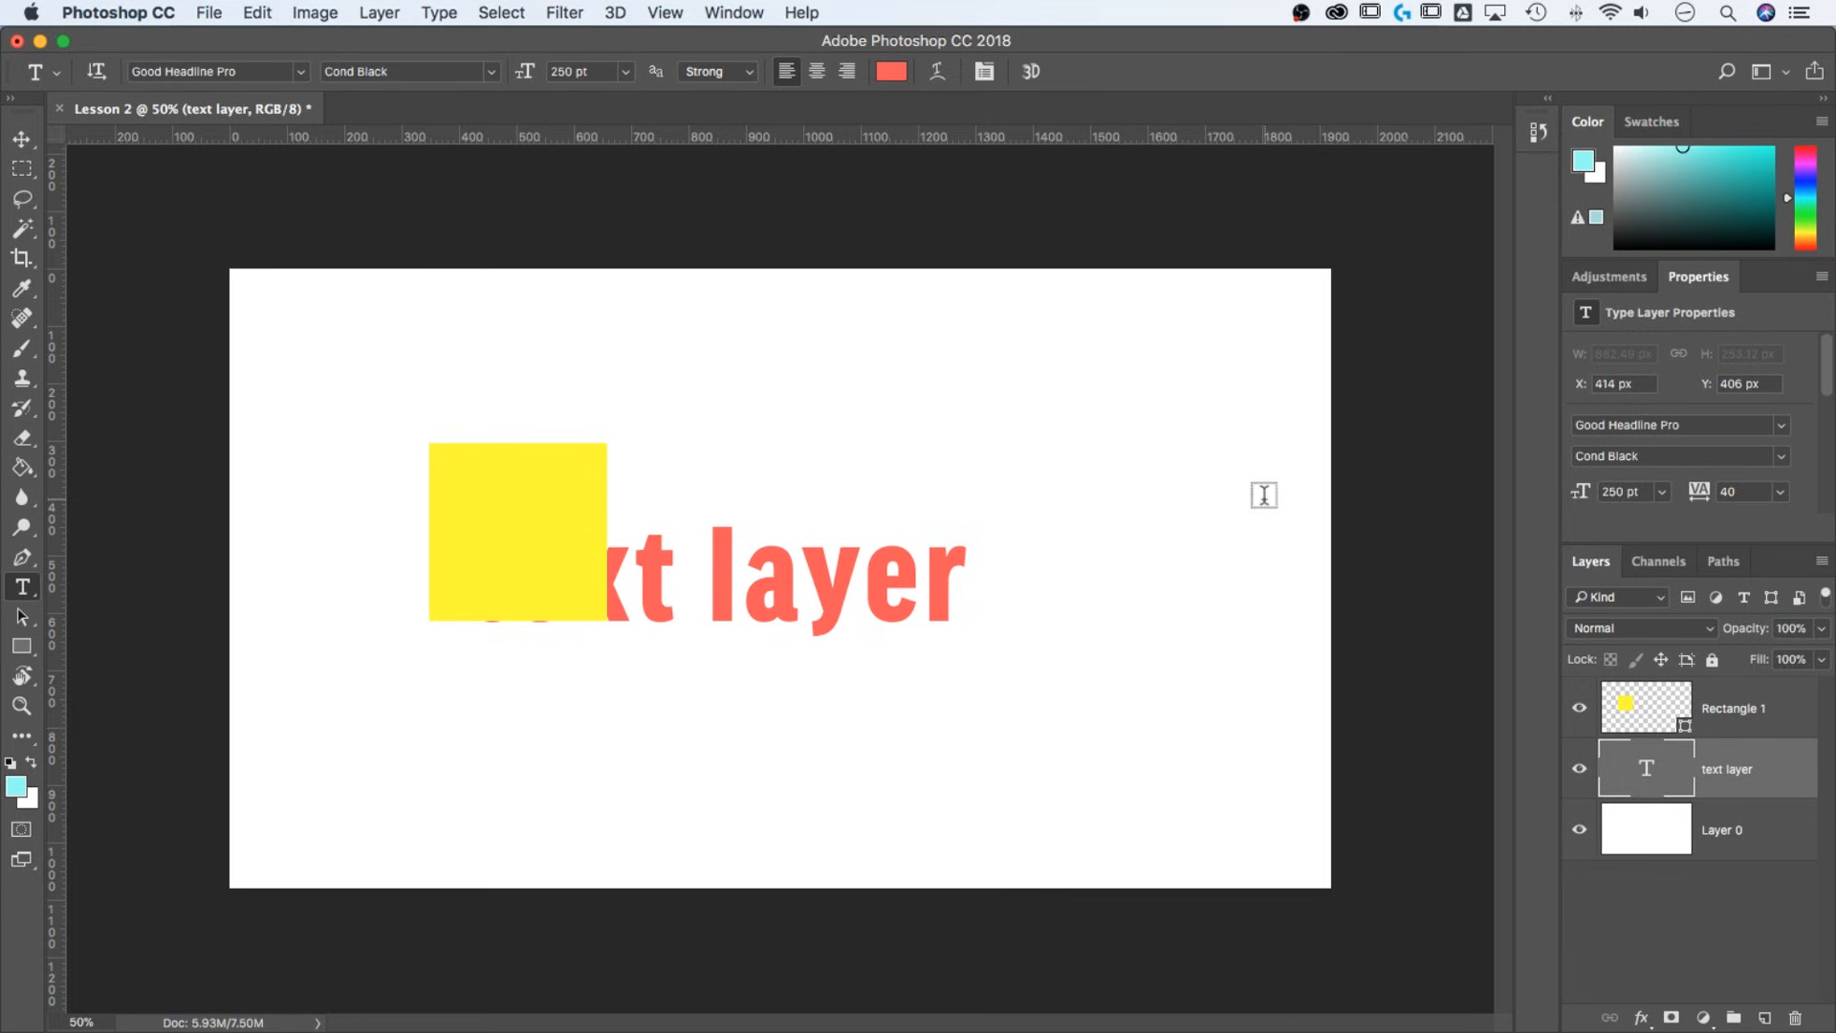
# Step: Add a new empty layer directly above the Rectangle 1 layer
pyautogui.hotkey('alt', ']')
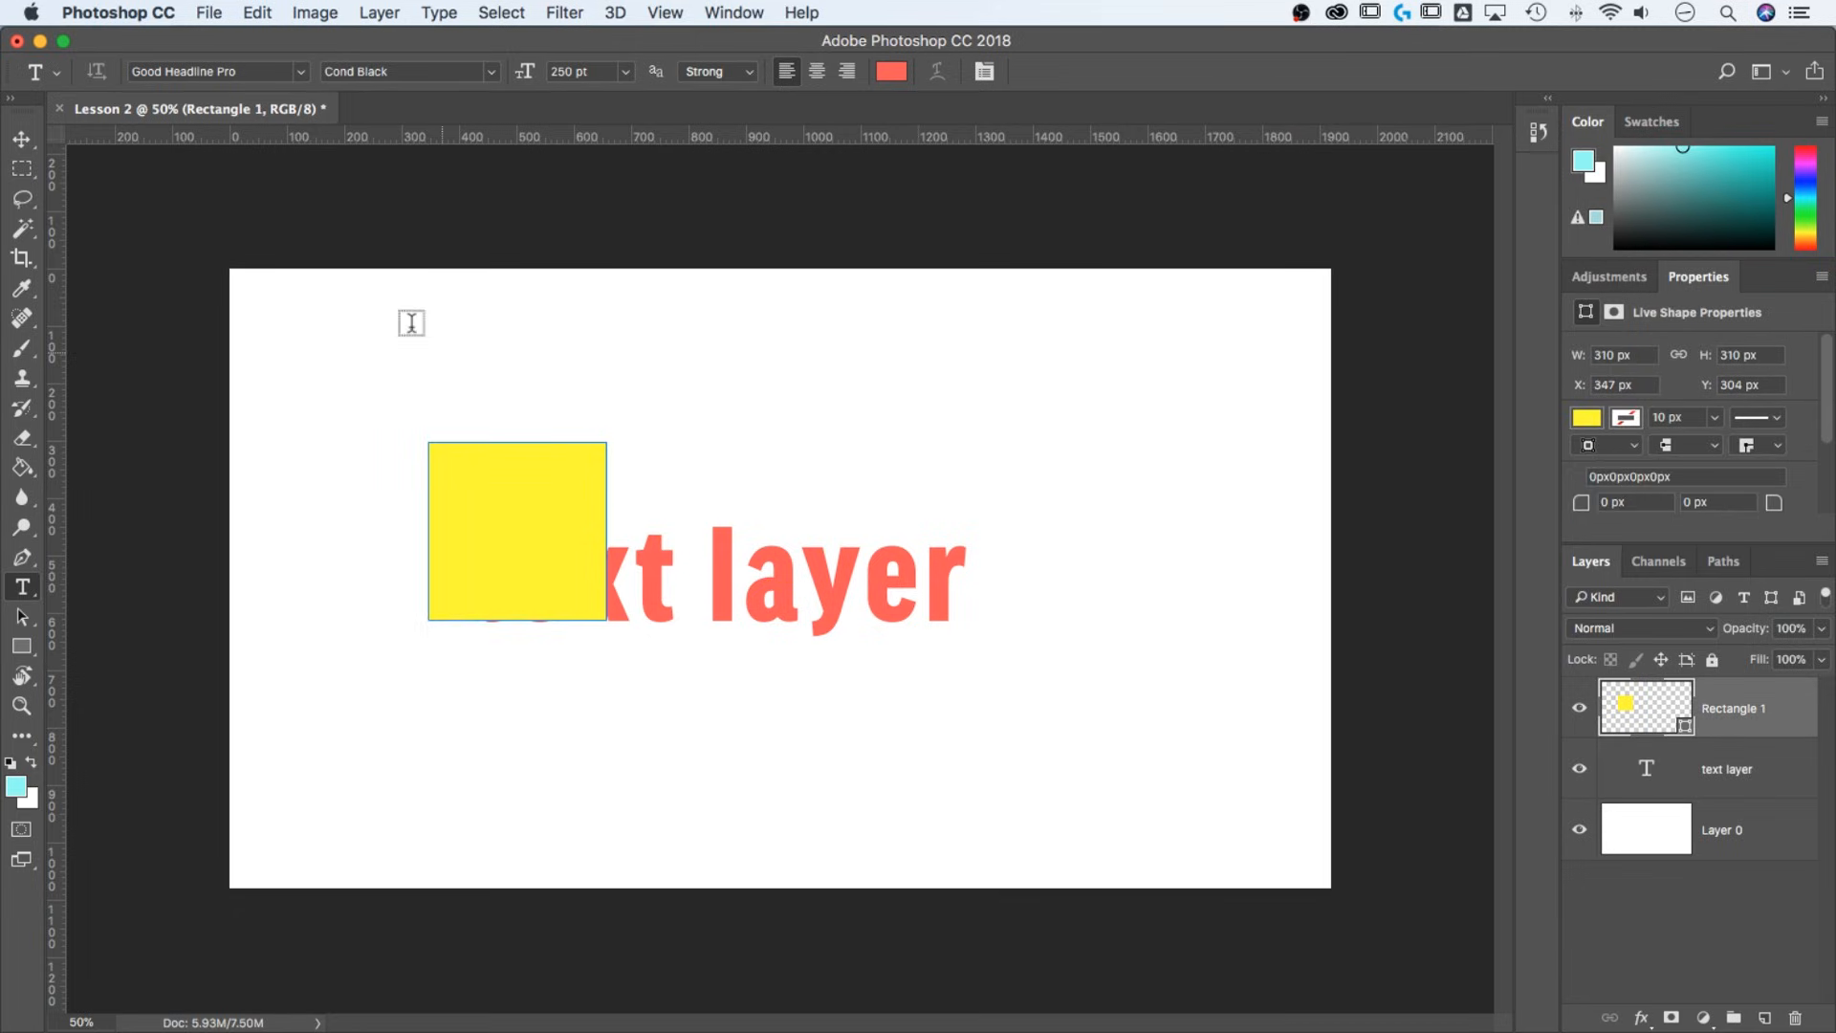
pyautogui.click(21, 139)
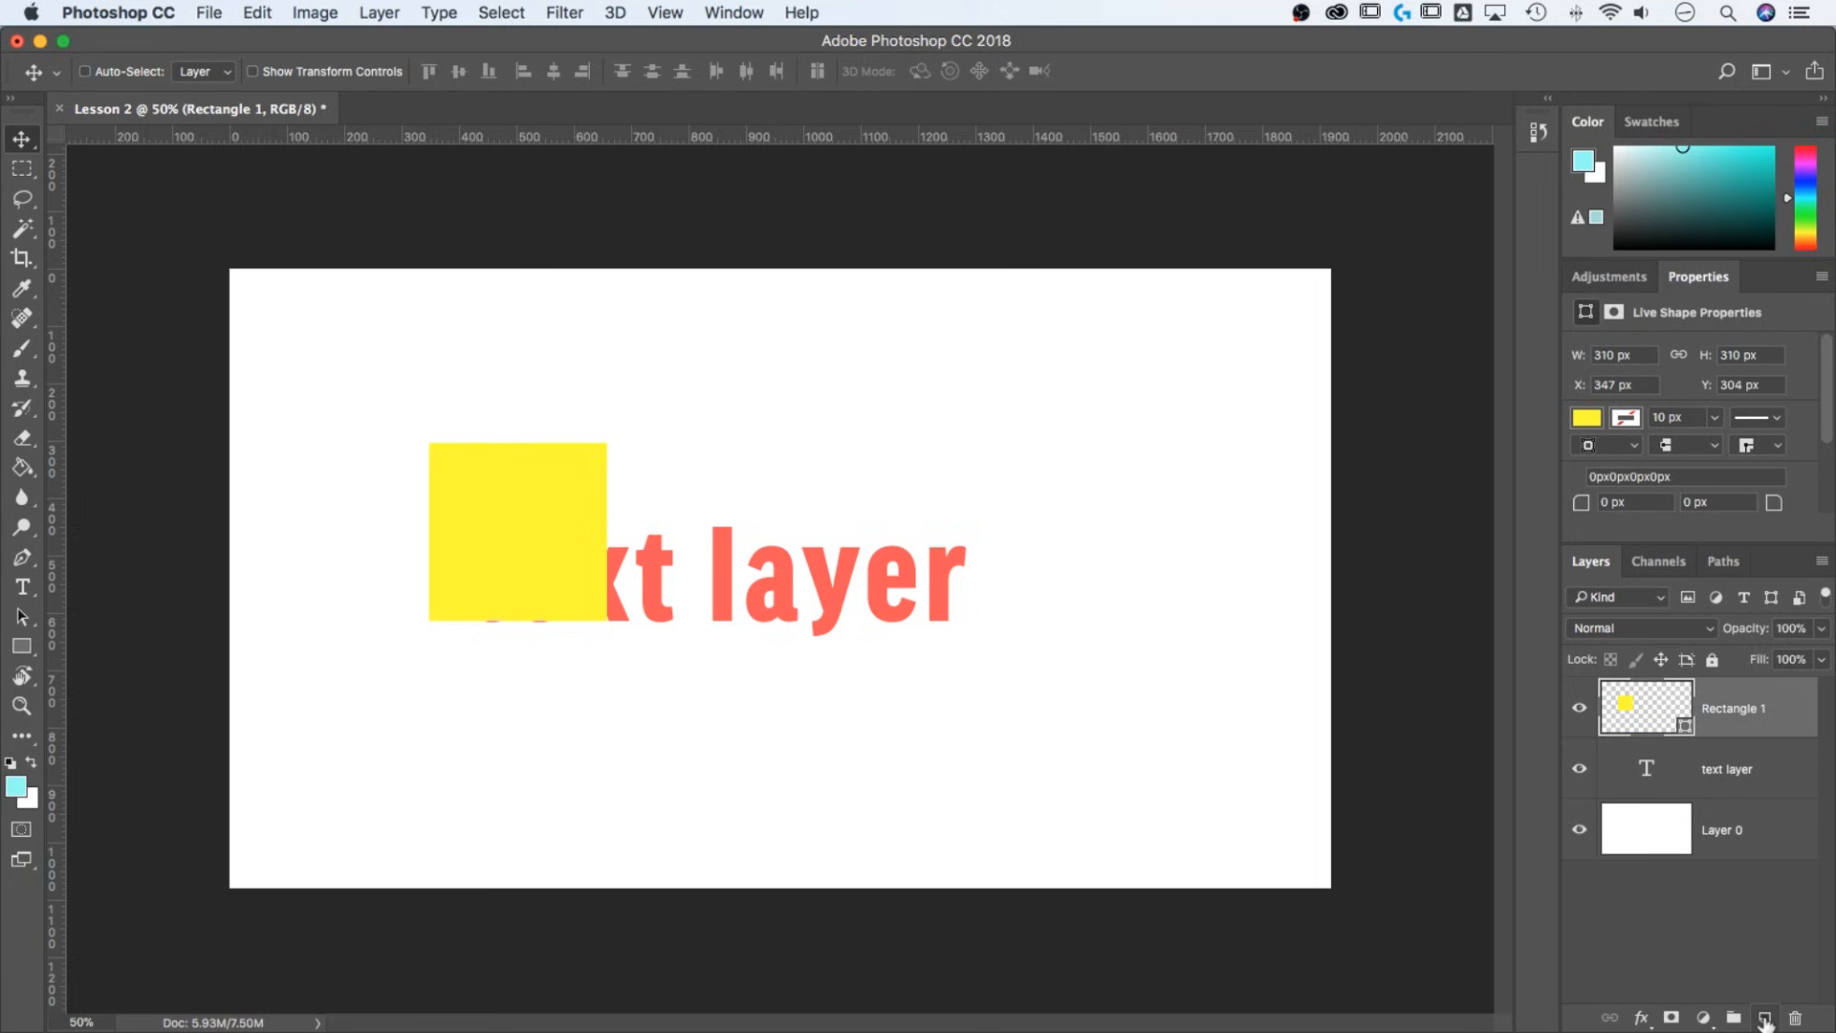
pyautogui.click(1765, 1020)
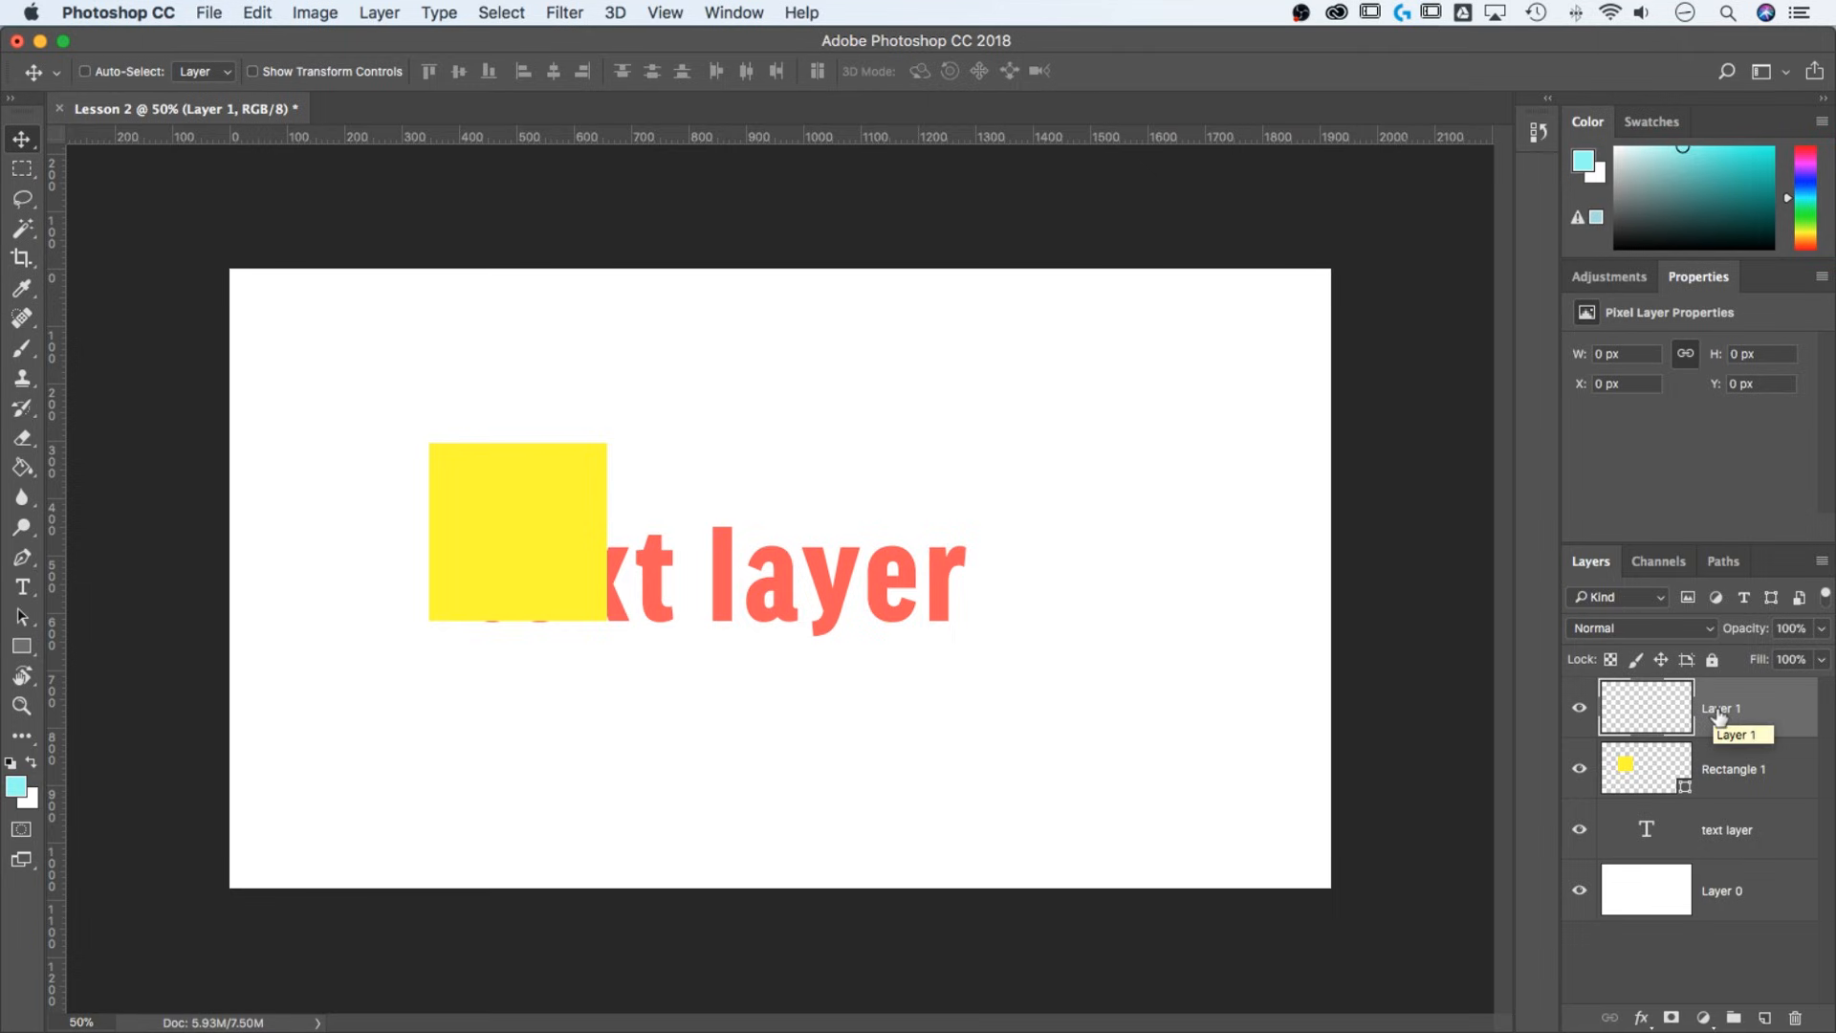
pyautogui.click(1653, 707)
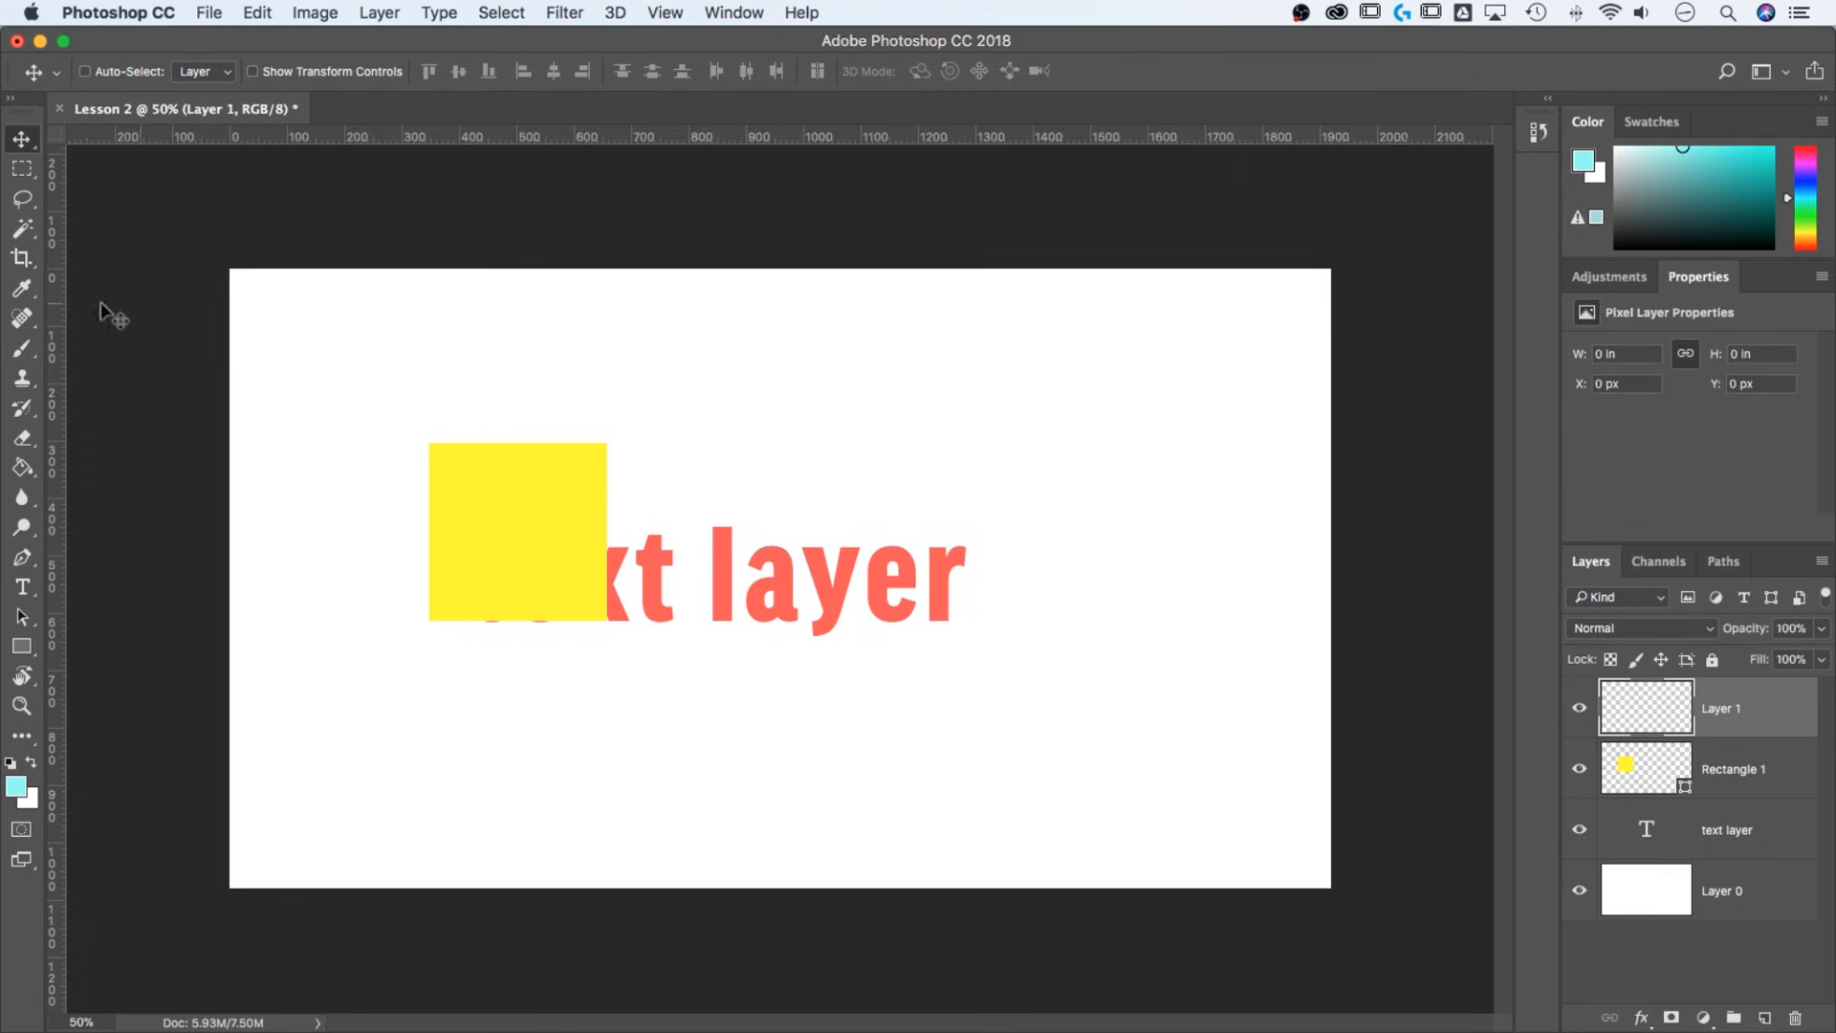
# Step: Paint a wavy light-cyan Brush stroke across the canvas on Layer 1, using a 57 px size and 100% hardness
pyautogui.click(24, 350)
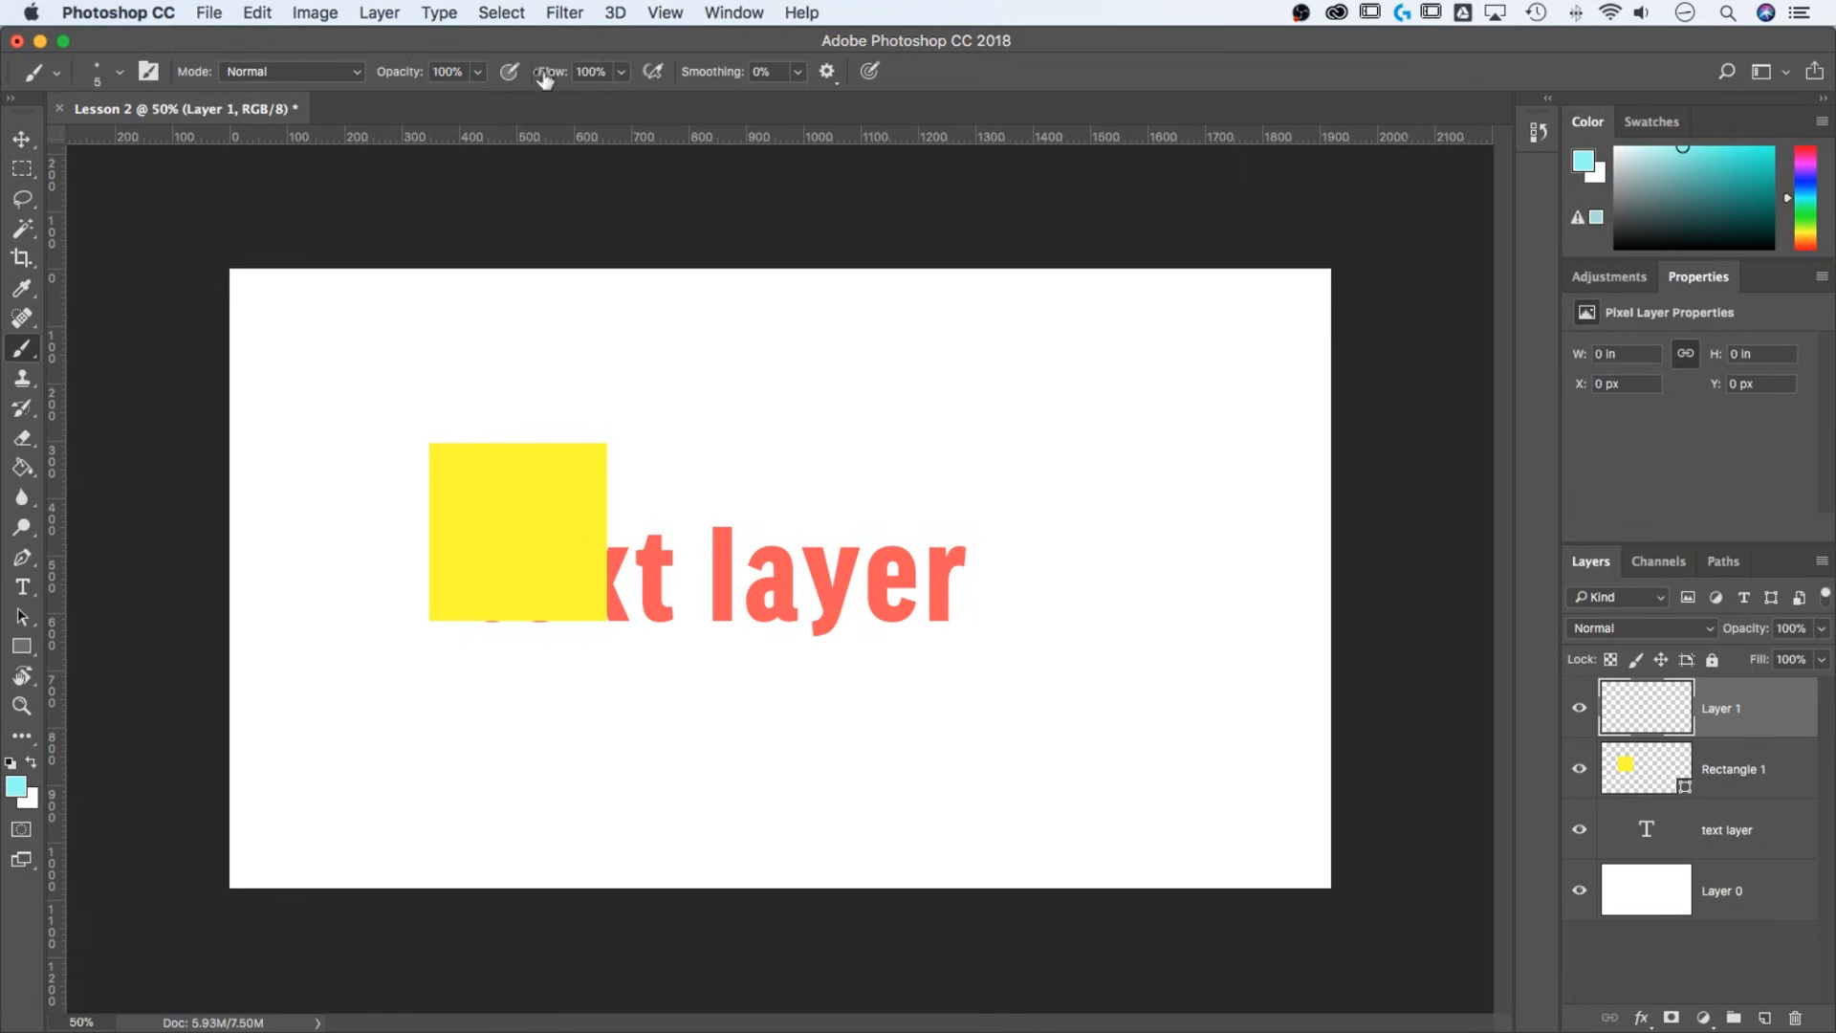
pyautogui.click(103, 72)
pyautogui.moveTo(134, 144); pyautogui.dragTo(262, 196)
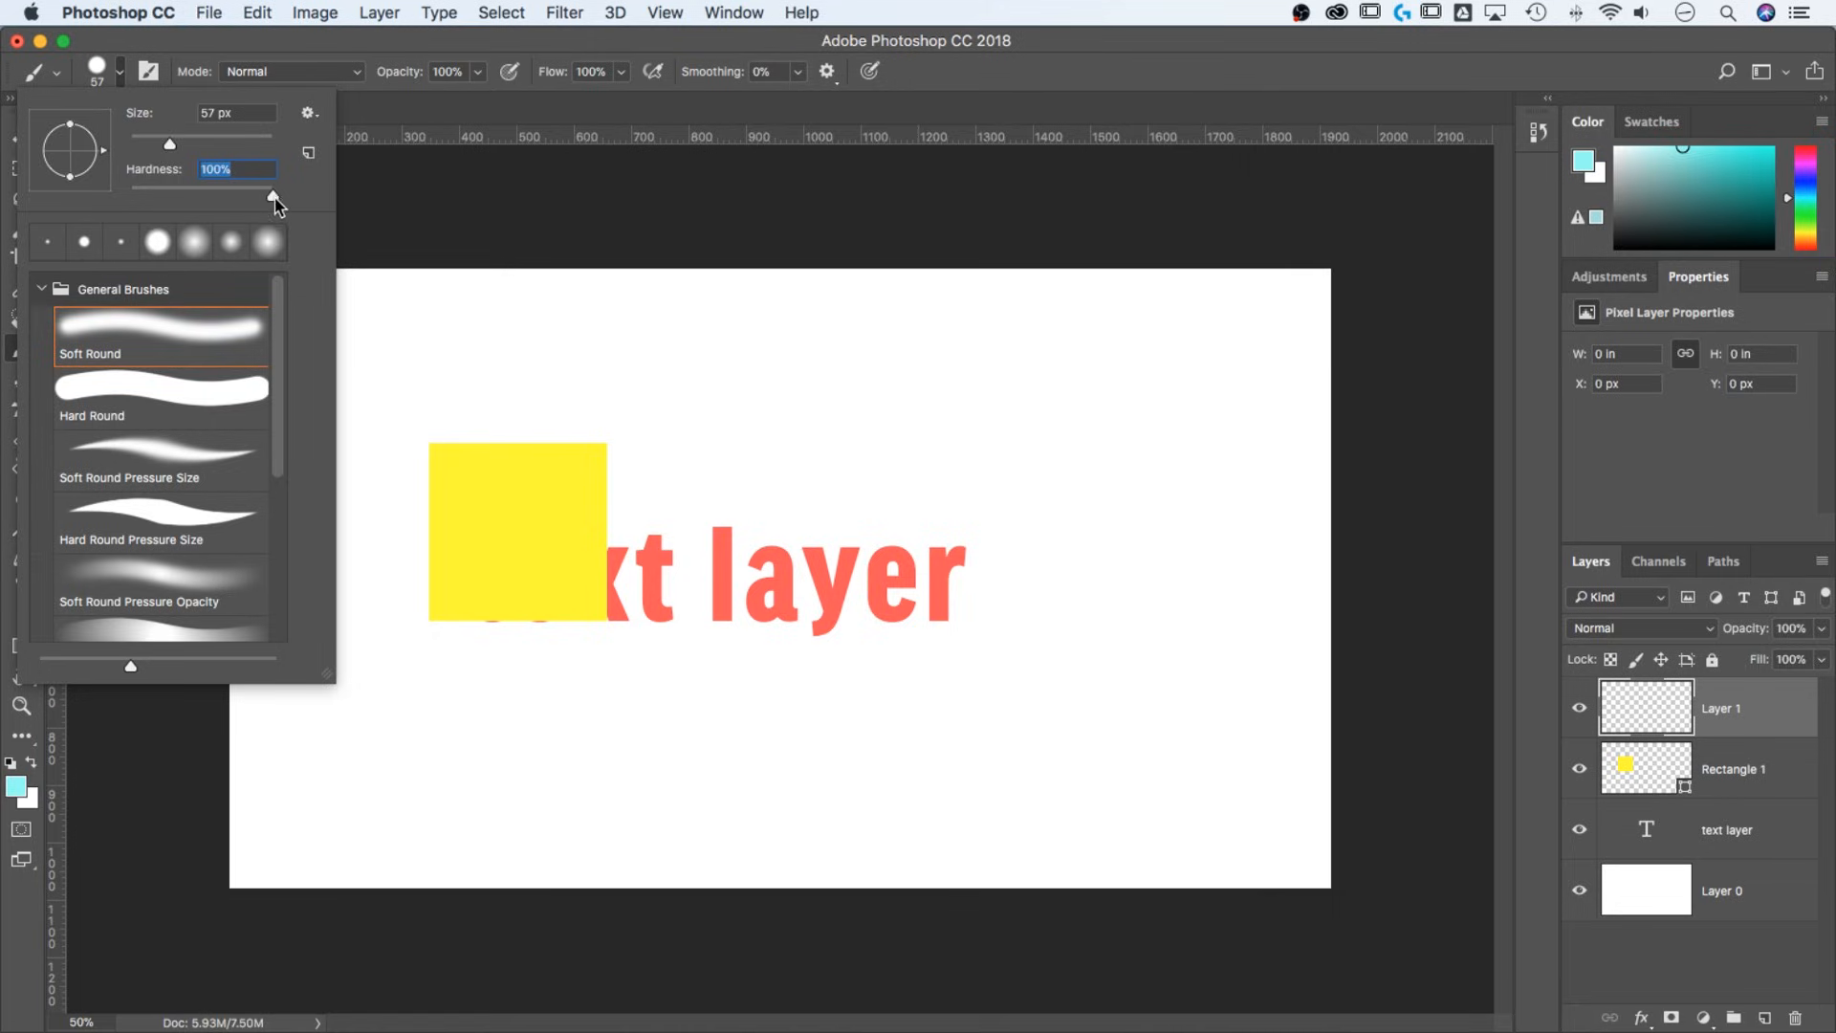
pyautogui.press('Return')
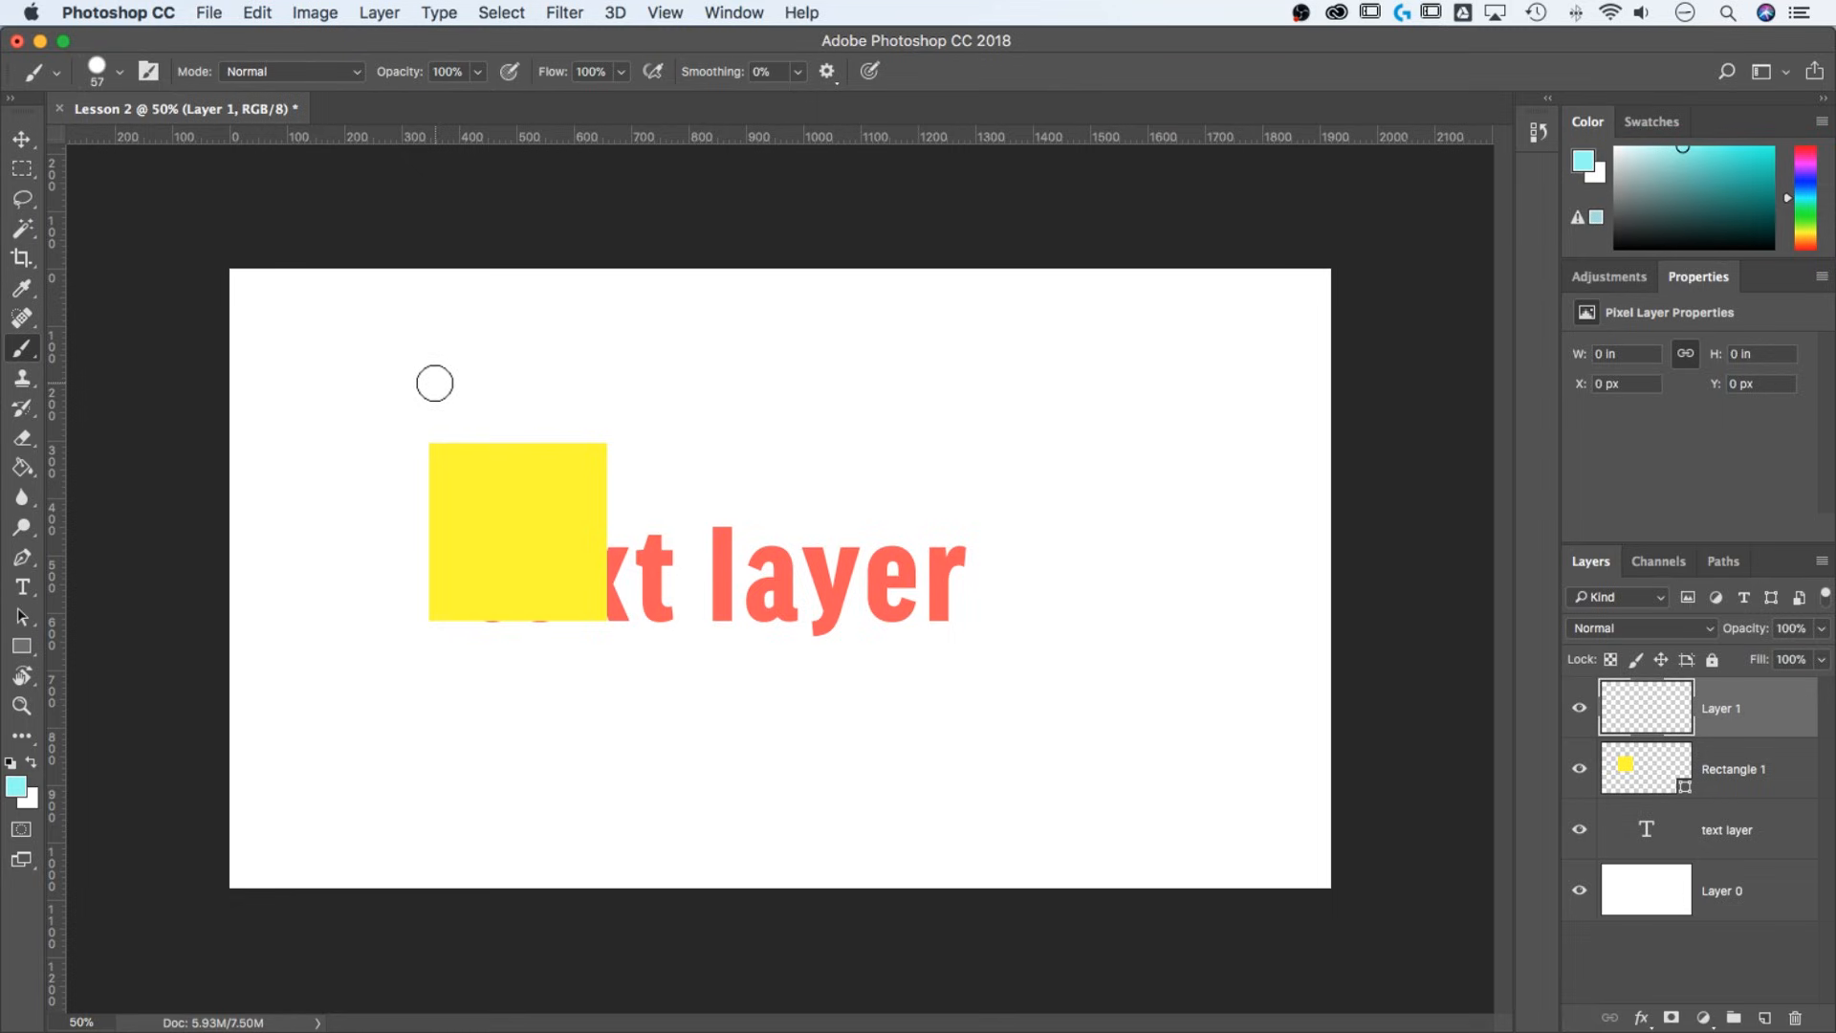
pyautogui.moveTo(393, 314)
pyautogui.mouseDown()
pyautogui.moveTo(338, 422)
pyautogui.moveTo(368, 461)
pyautogui.moveTo(539, 349)
pyautogui.moveTo(482, 458)
pyautogui.moveTo(498, 595)
pyautogui.moveTo(684, 403)
pyautogui.moveTo(608, 568)
pyautogui.moveTo(696, 629)
pyautogui.moveTo(884, 394)
pyautogui.moveTo(786, 635)
pyautogui.moveTo(780, 756)
pyautogui.moveTo(1018, 470)
pyautogui.moveTo(1014, 641)
pyautogui.moveTo(1042, 744)
pyautogui.moveTo(1169, 520)
pyautogui.moveTo(1179, 765)
pyautogui.mouseUp()
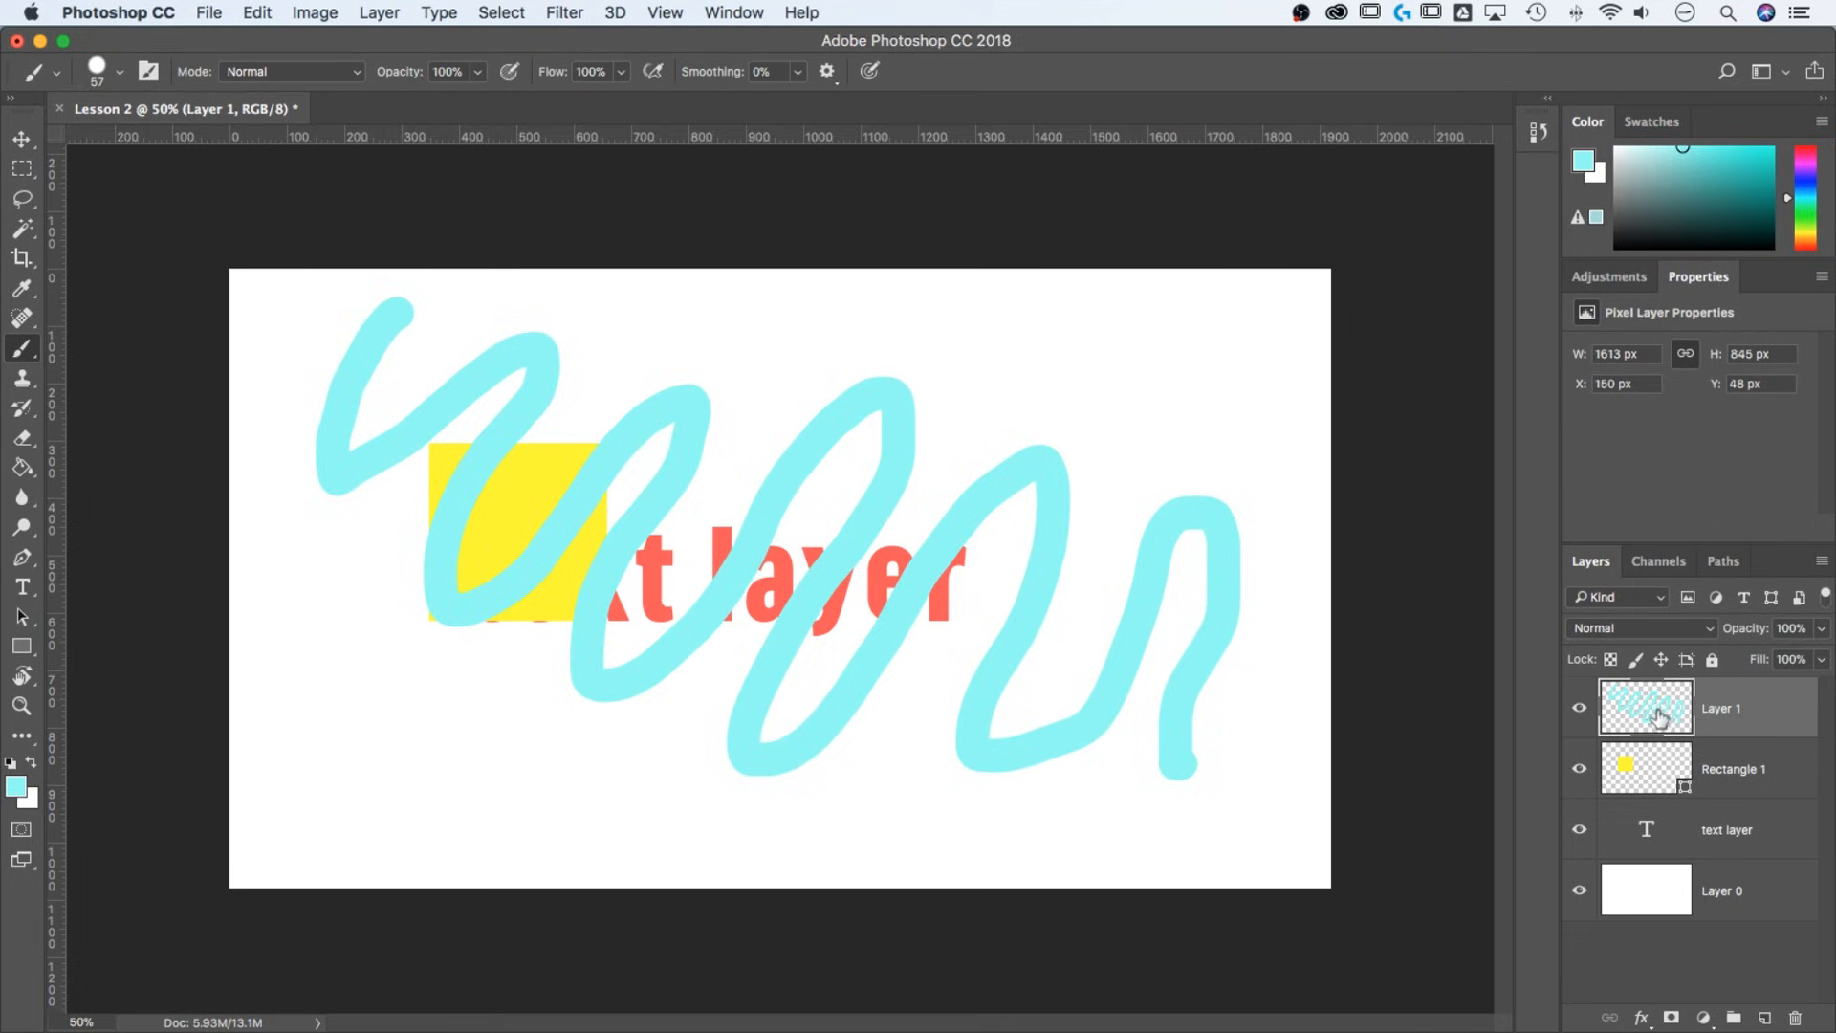
# Step: Hide Rectangle 1, the text layer and Layer 0 to view Layer 1 alone, and show all three again
pyautogui.click(1580, 768)
pyautogui.click(1580, 829)
pyautogui.click(1580, 890)
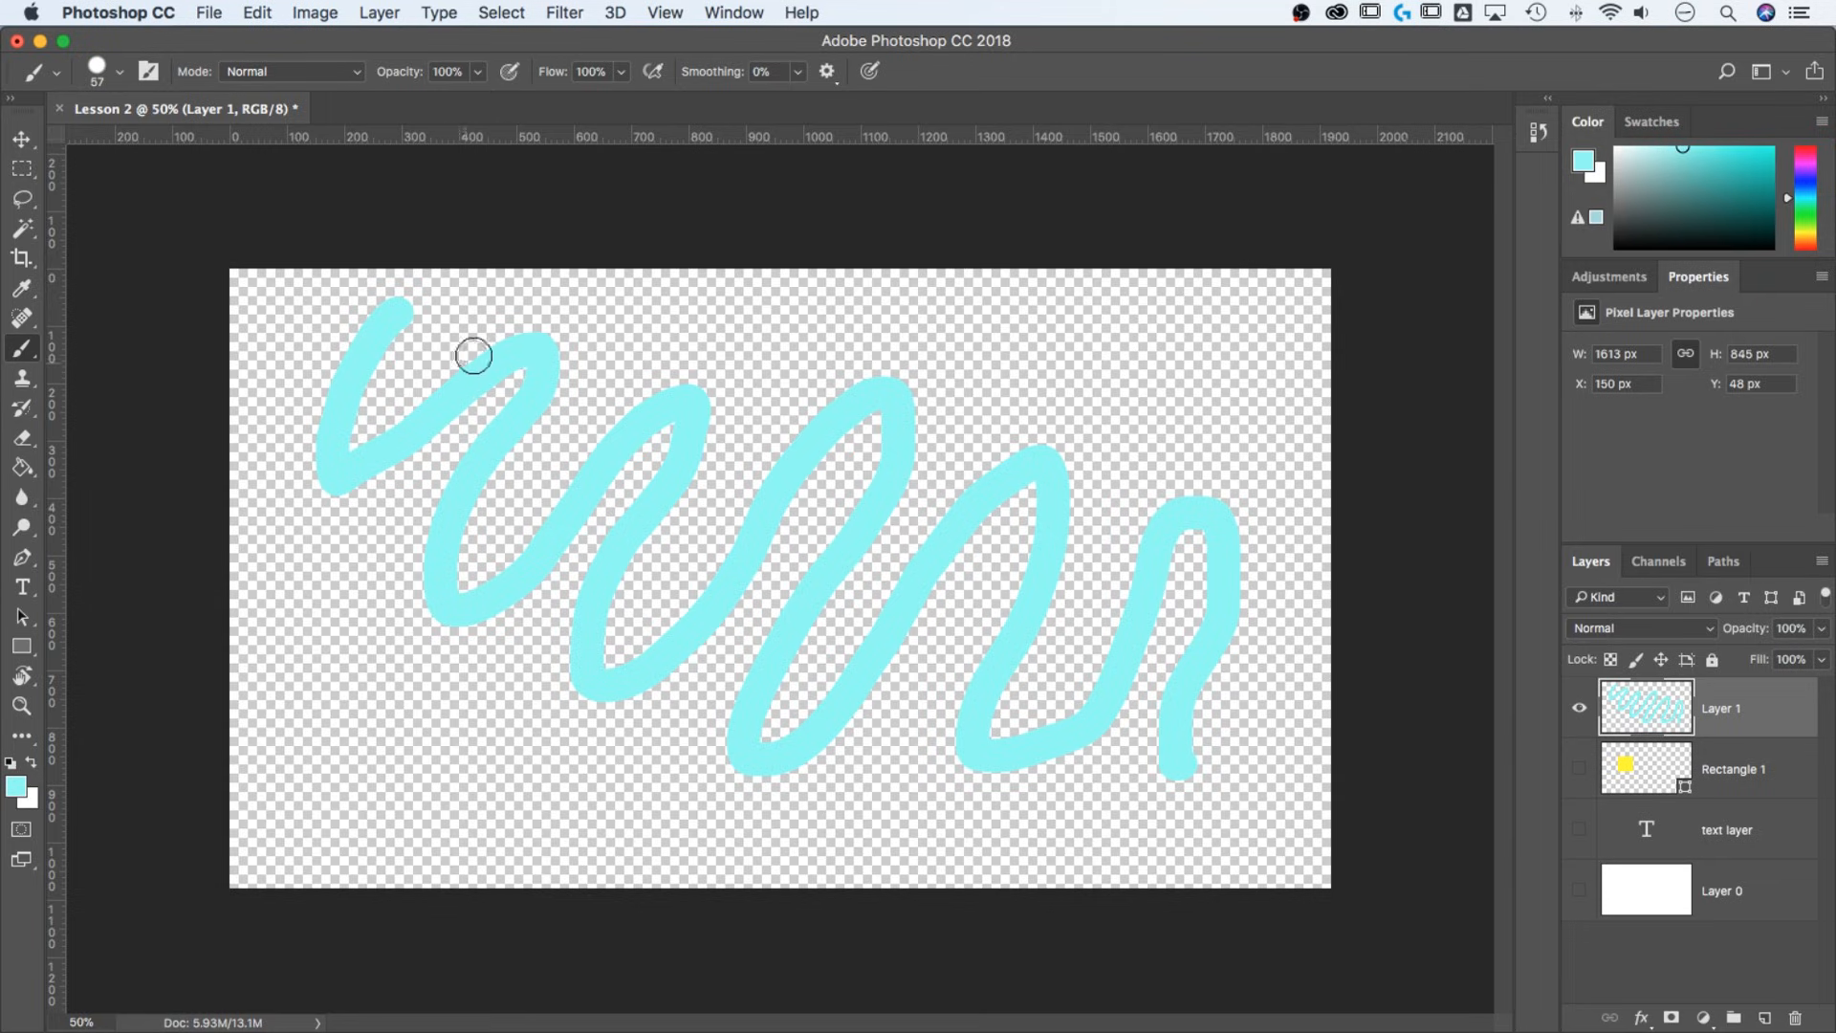
pyautogui.moveTo(1579, 770); pyautogui.dragTo(1580, 894)
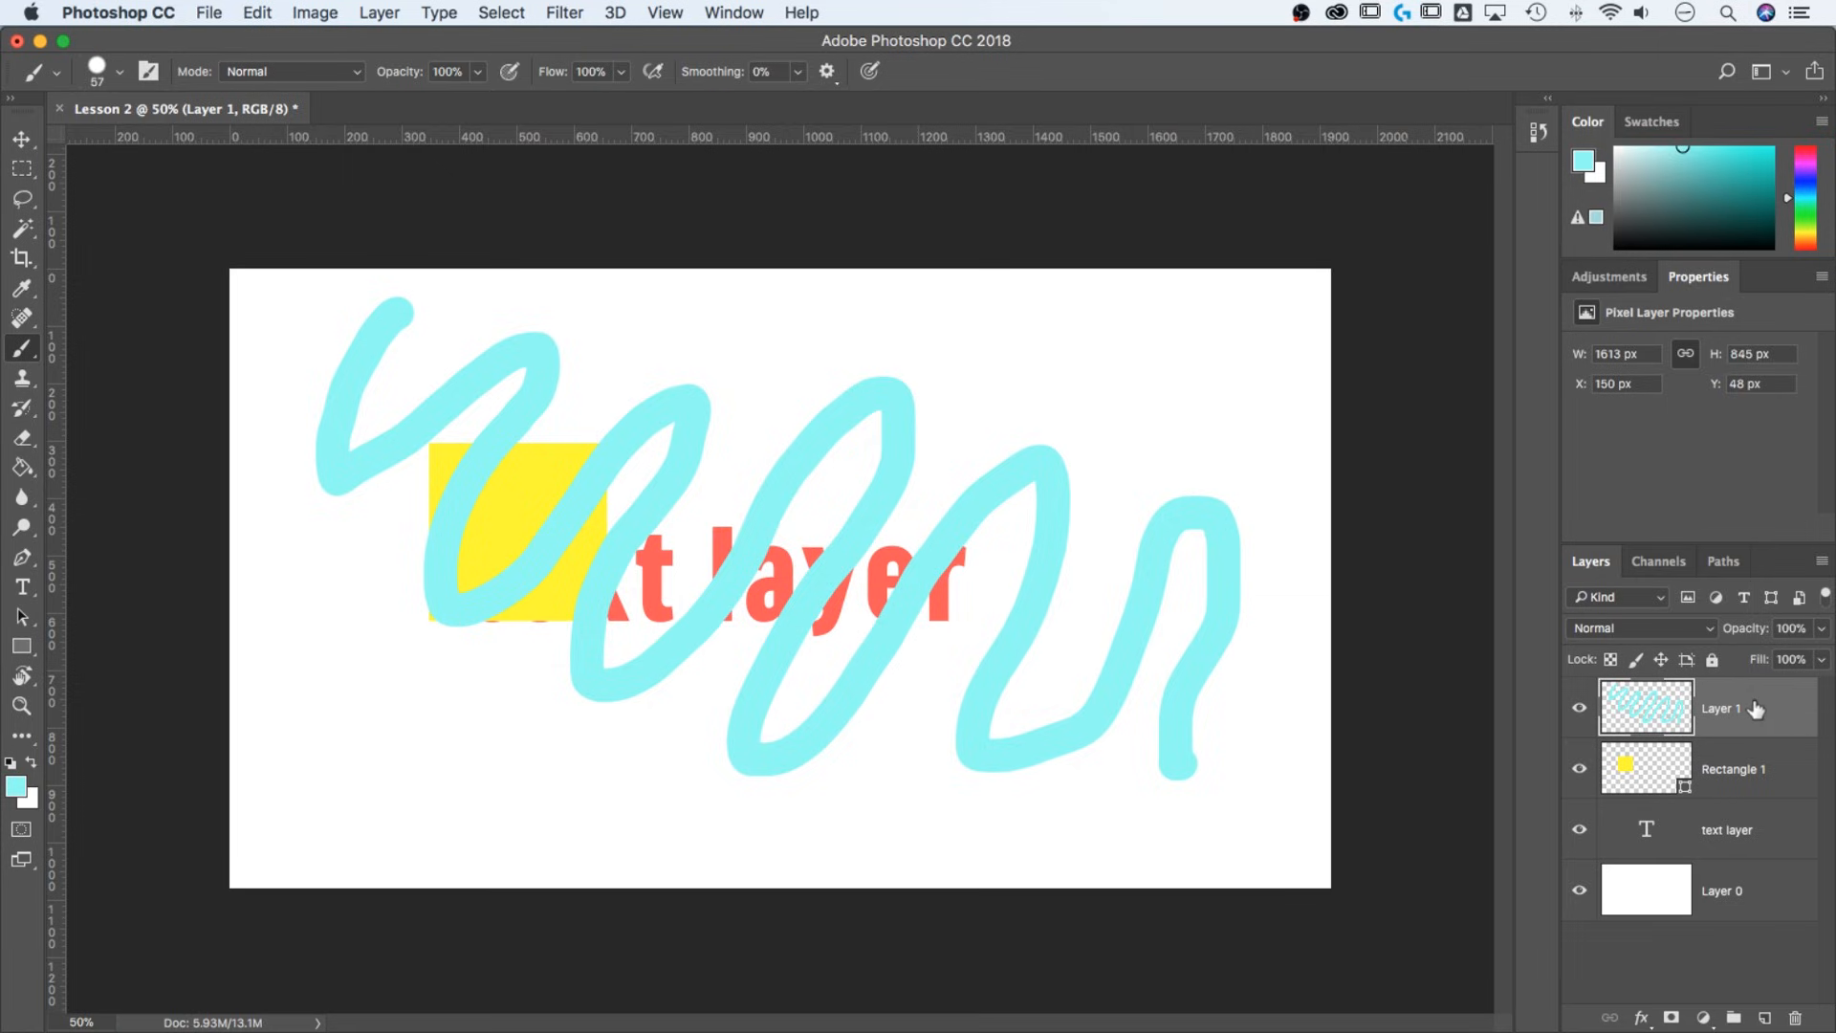
# Step: Try placing Layer 1 below Rectangle 1 and below the text layer, and return it to the top of the stack
pyautogui.moveTo(1758, 709); pyautogui.dragTo(1744, 790)
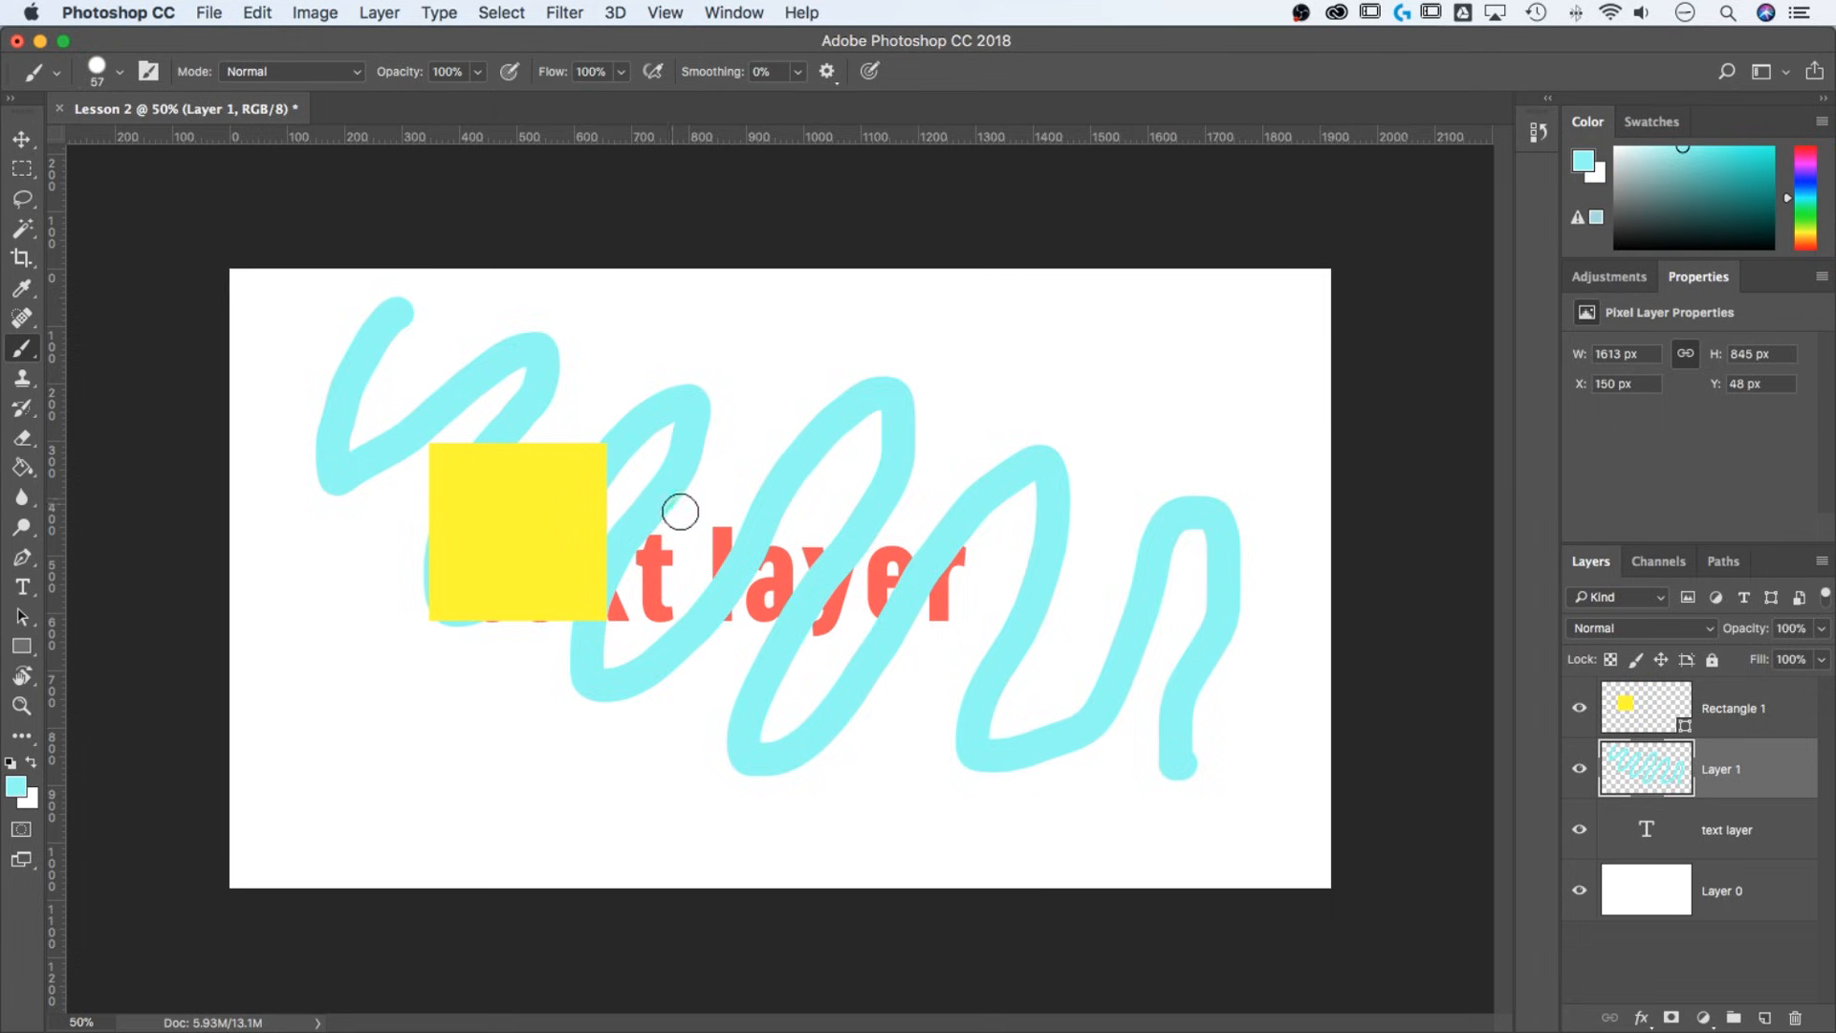
pyautogui.moveTo(1760, 770); pyautogui.dragTo(1760, 854)
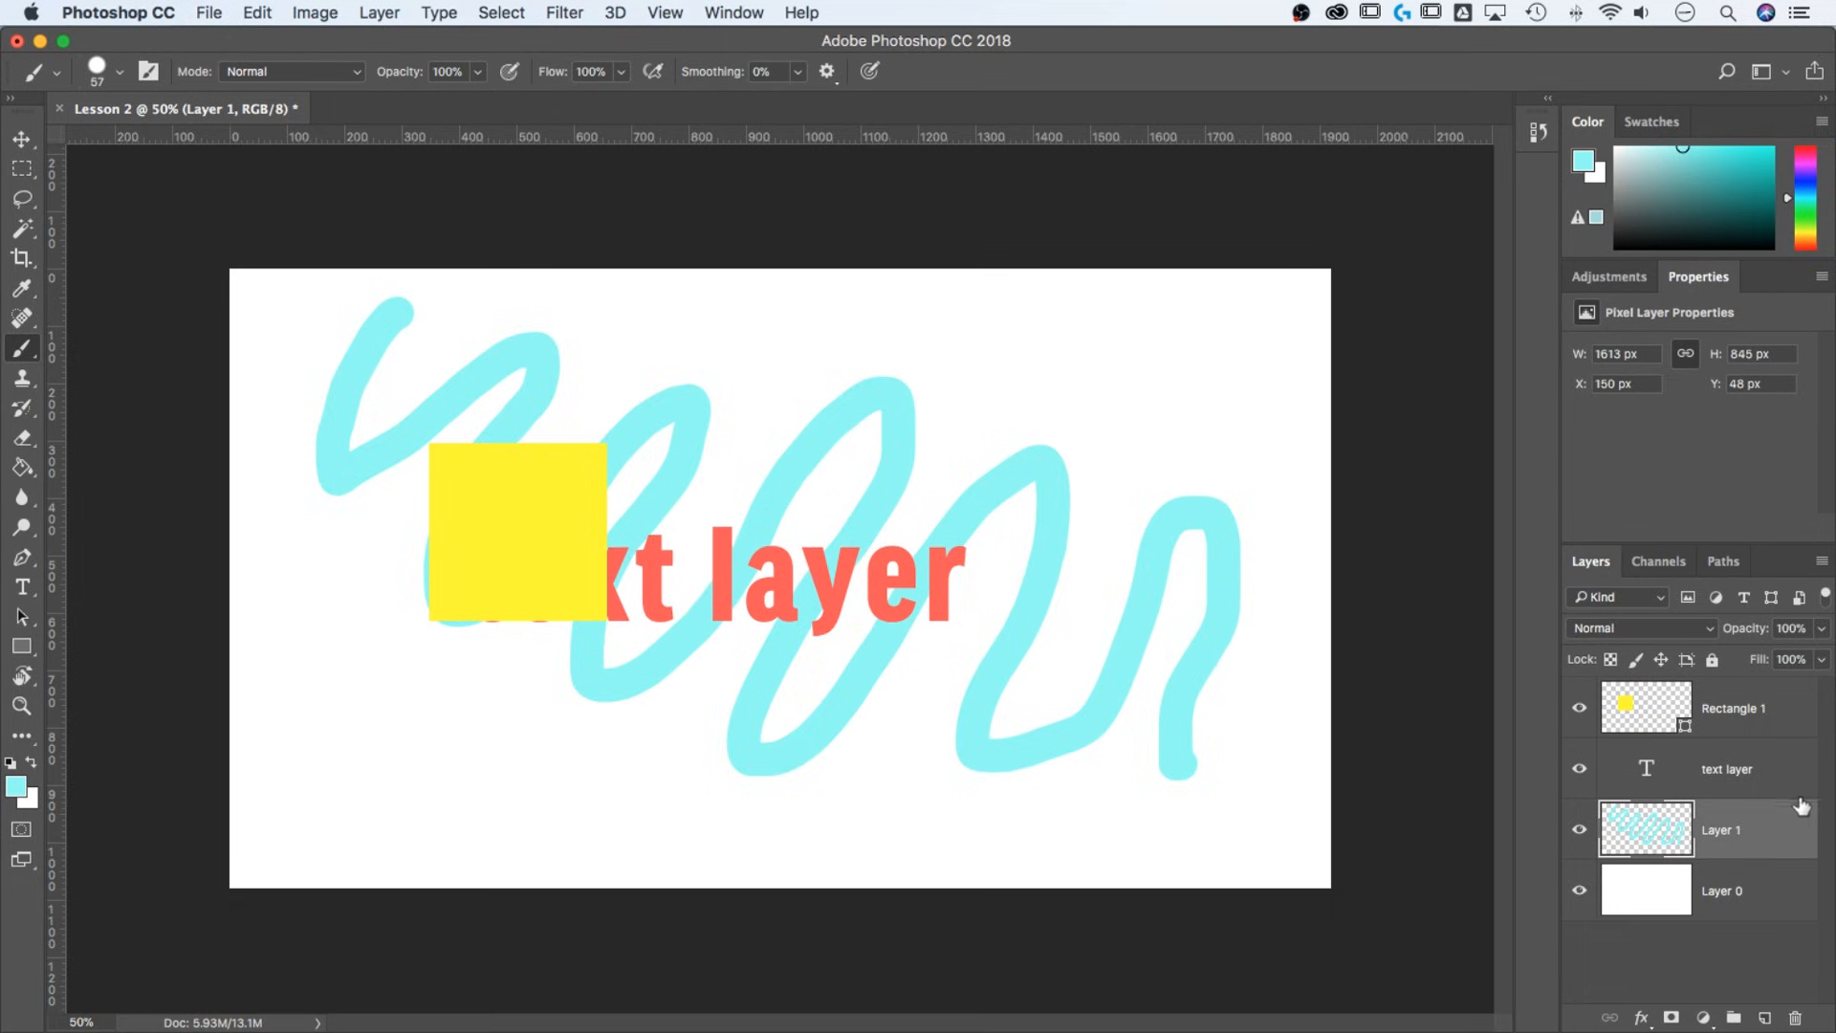
pyautogui.moveTo(1759, 828); pyautogui.dragTo(1758, 701)
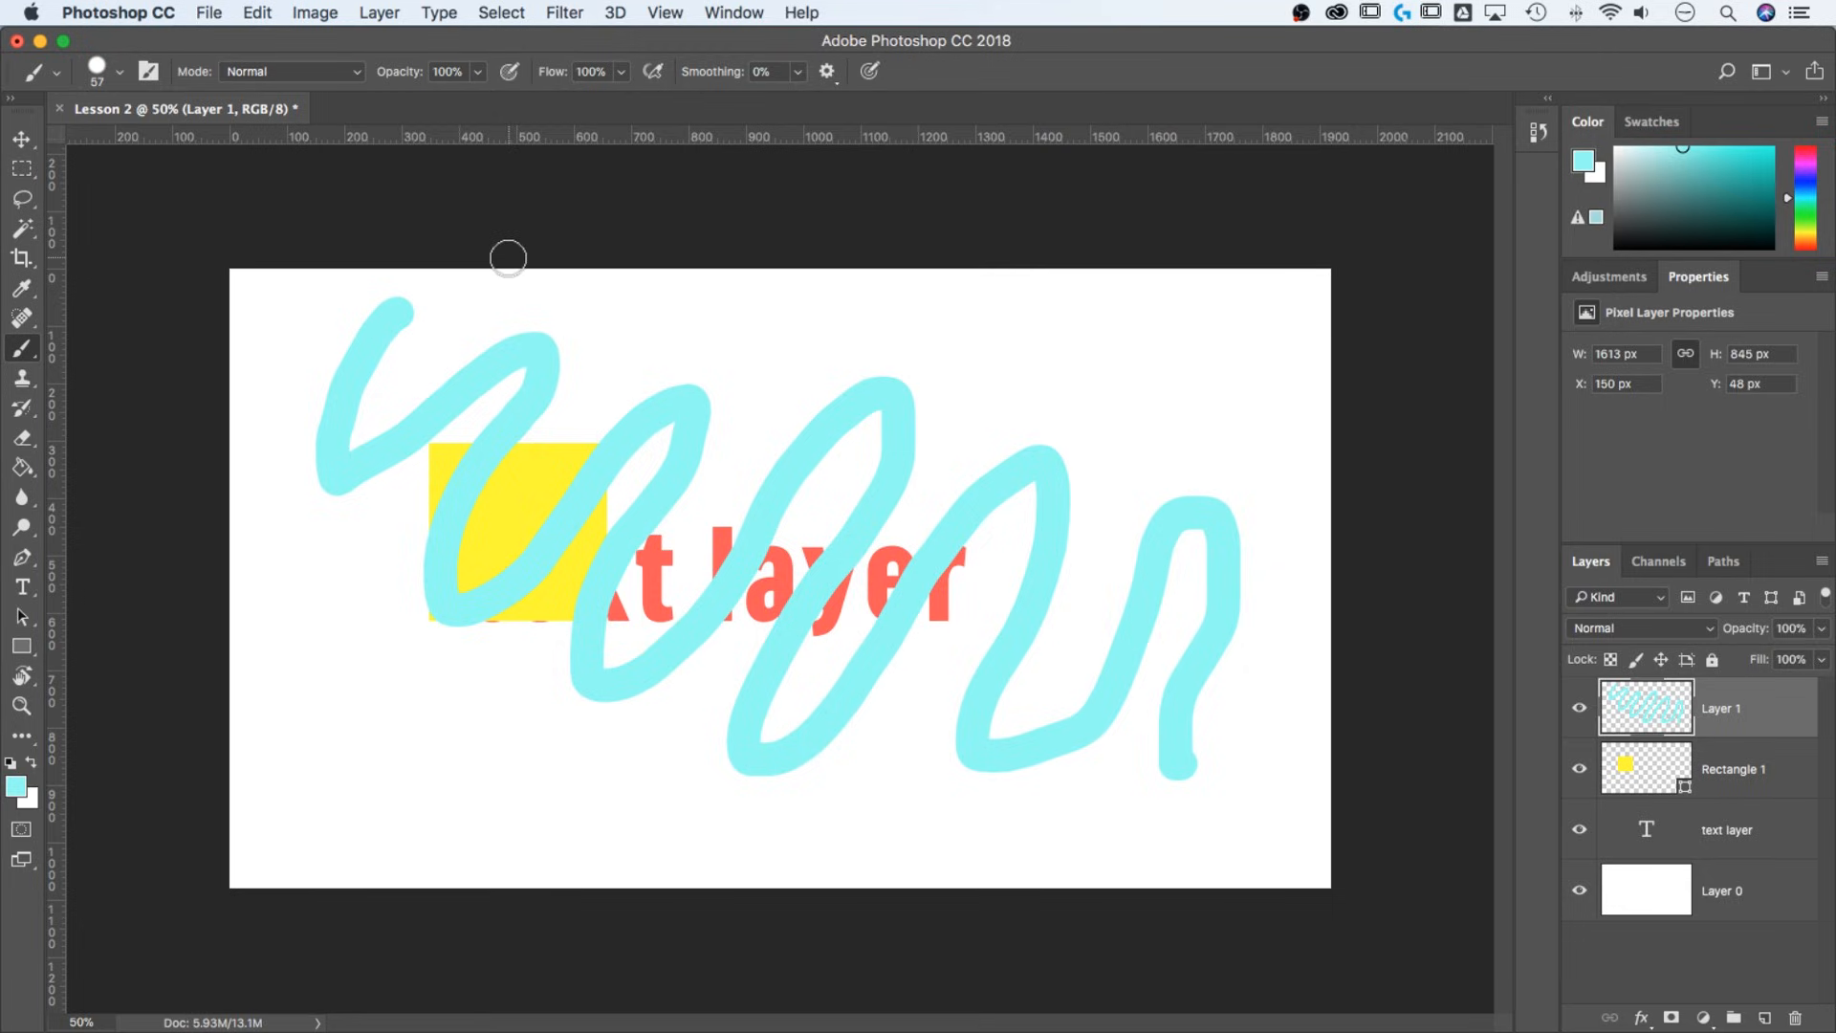
# Step: Examine the tool variants available for the Marquee, Lasso and Magic Wand selection tools
pyautogui.click(20, 175)
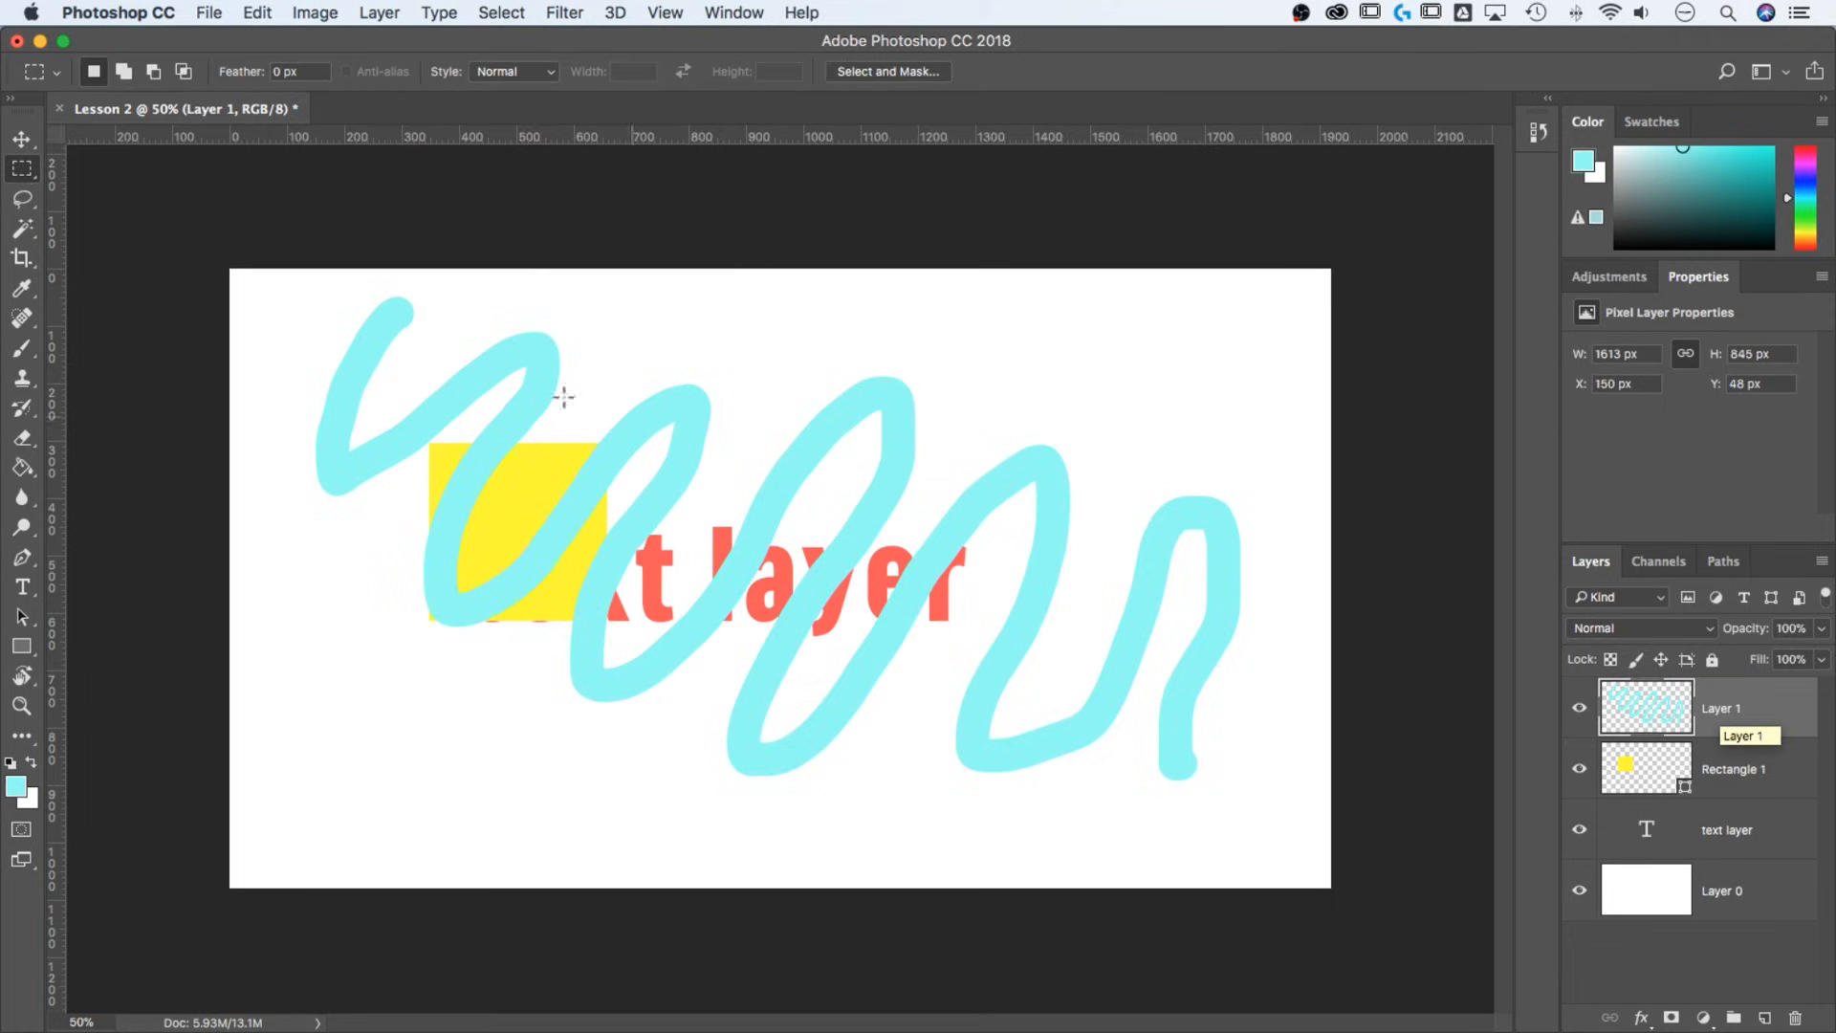
pyautogui.click(23, 172)
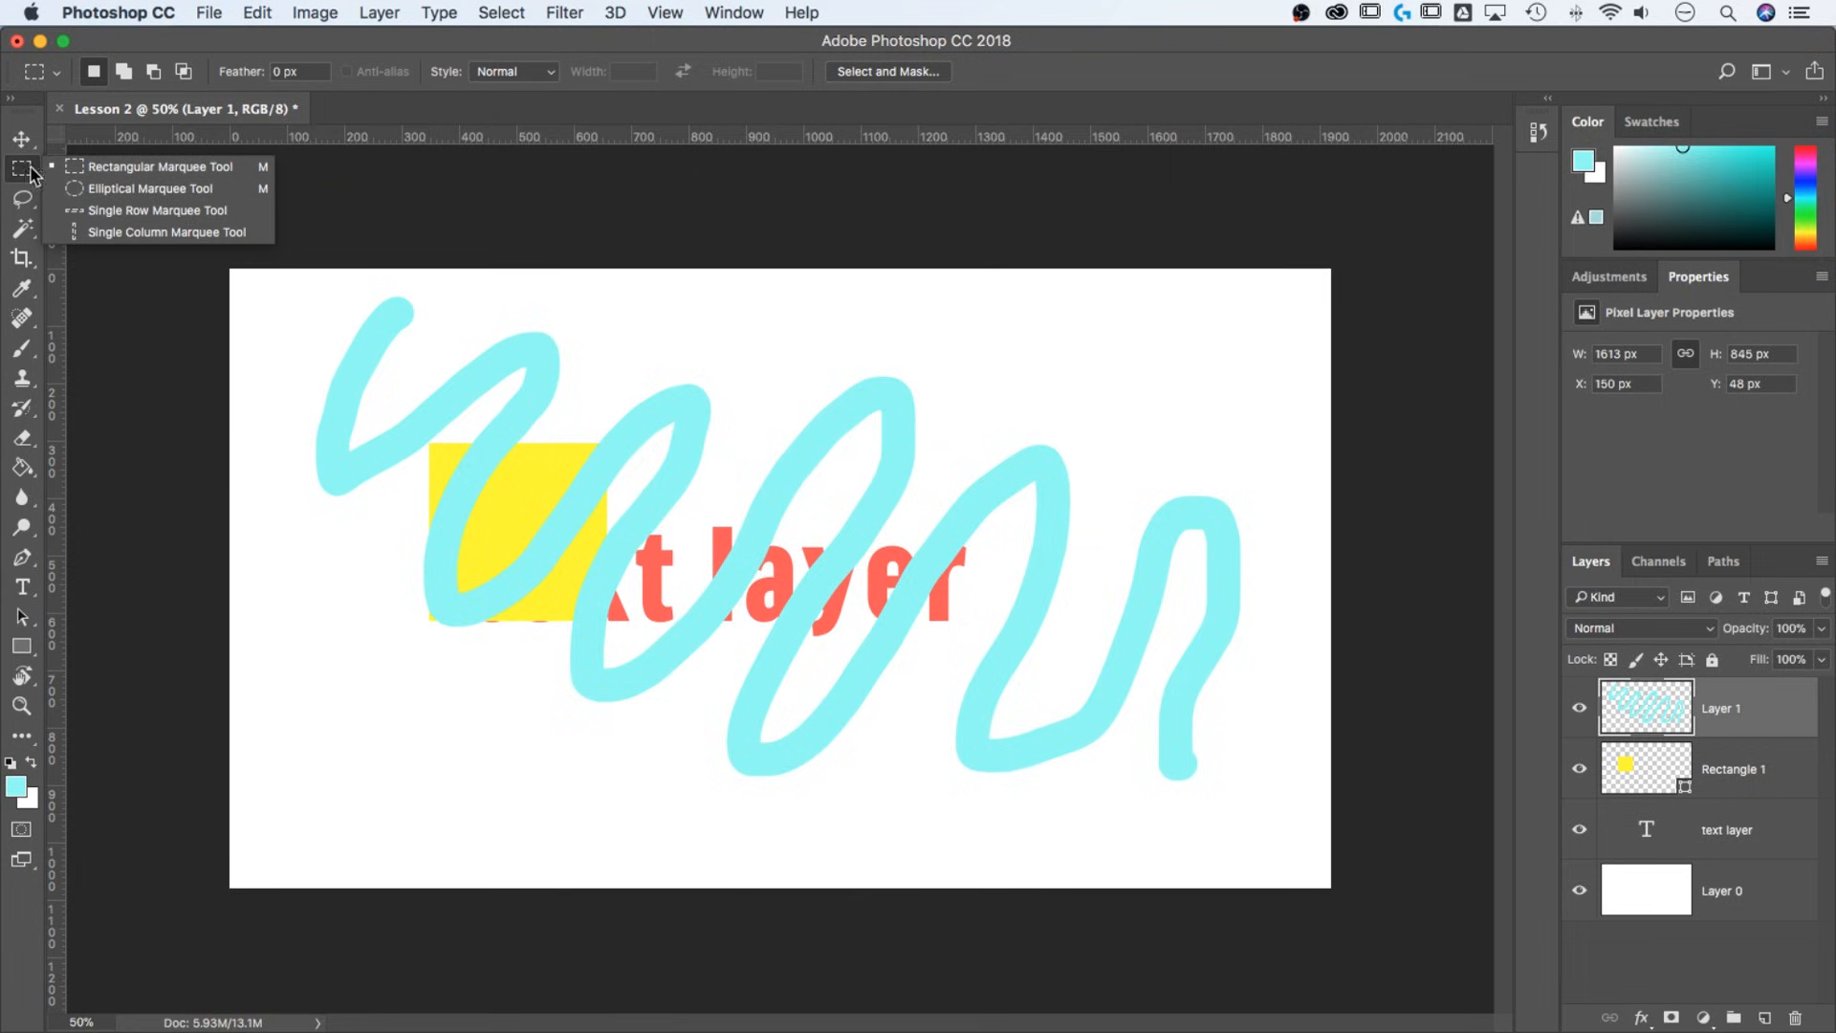
pyautogui.click(22, 198)
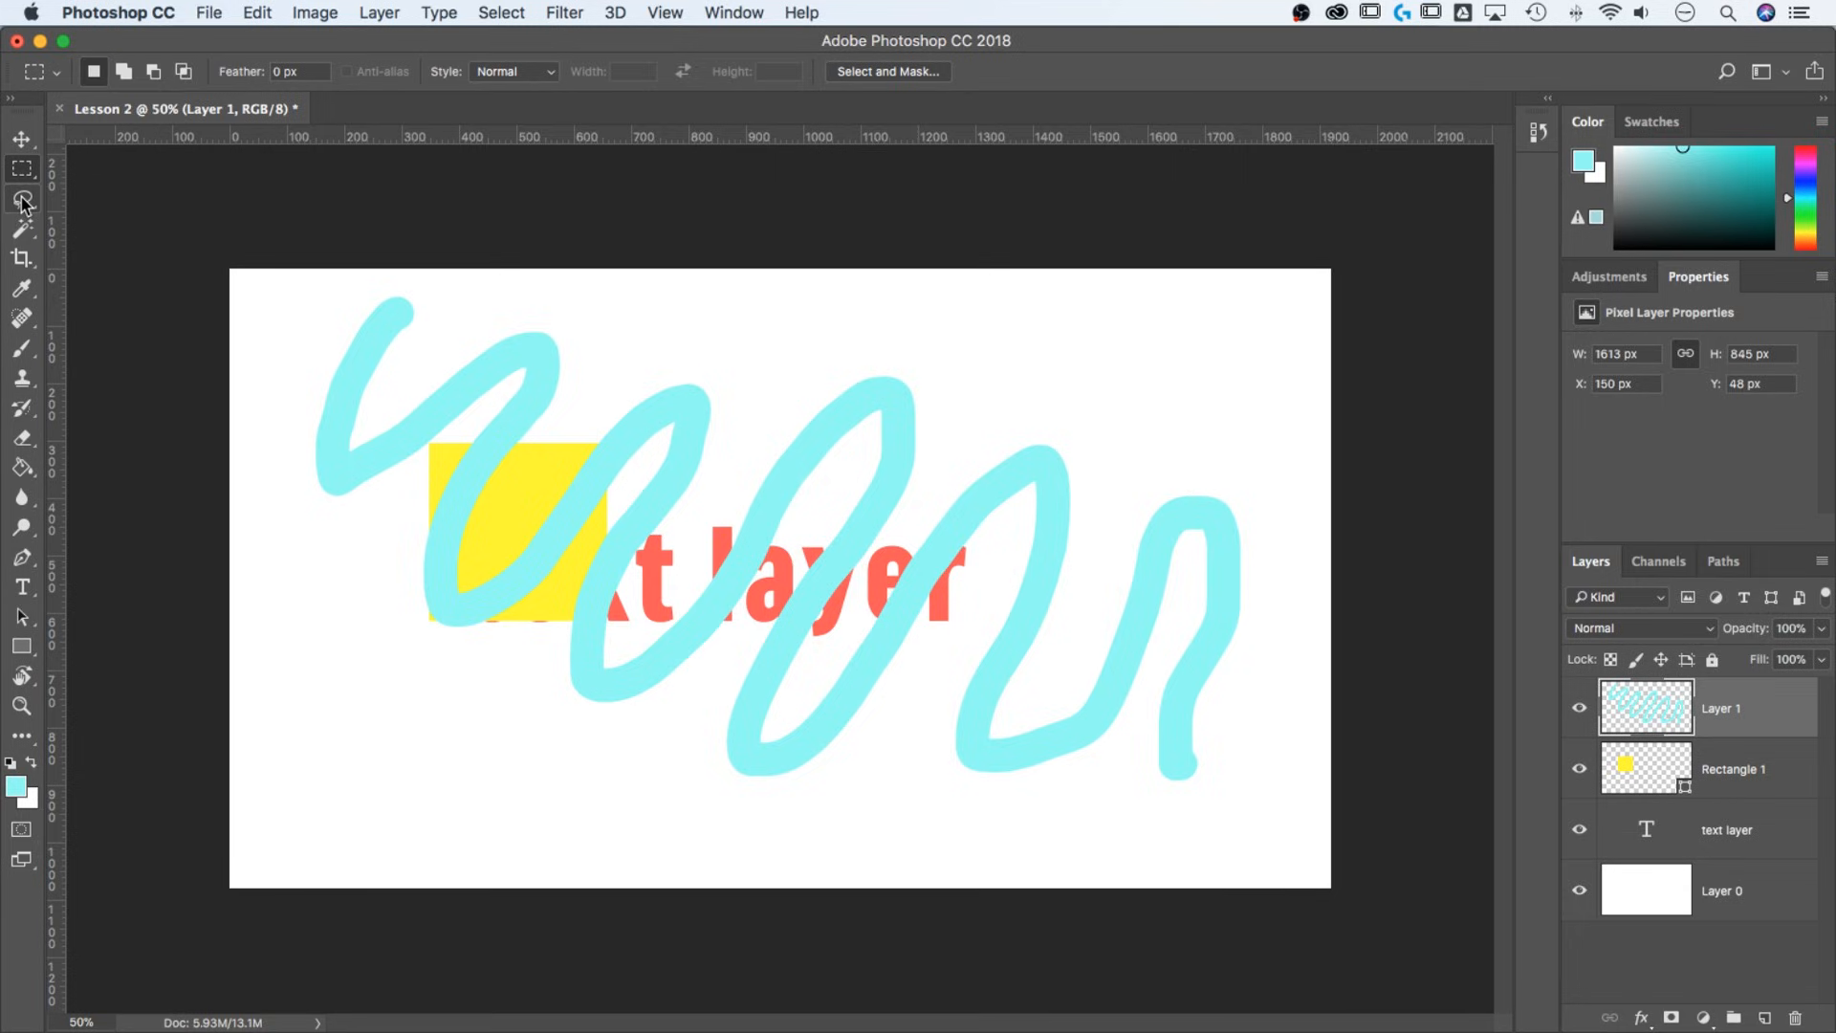
pyautogui.click(22, 200)
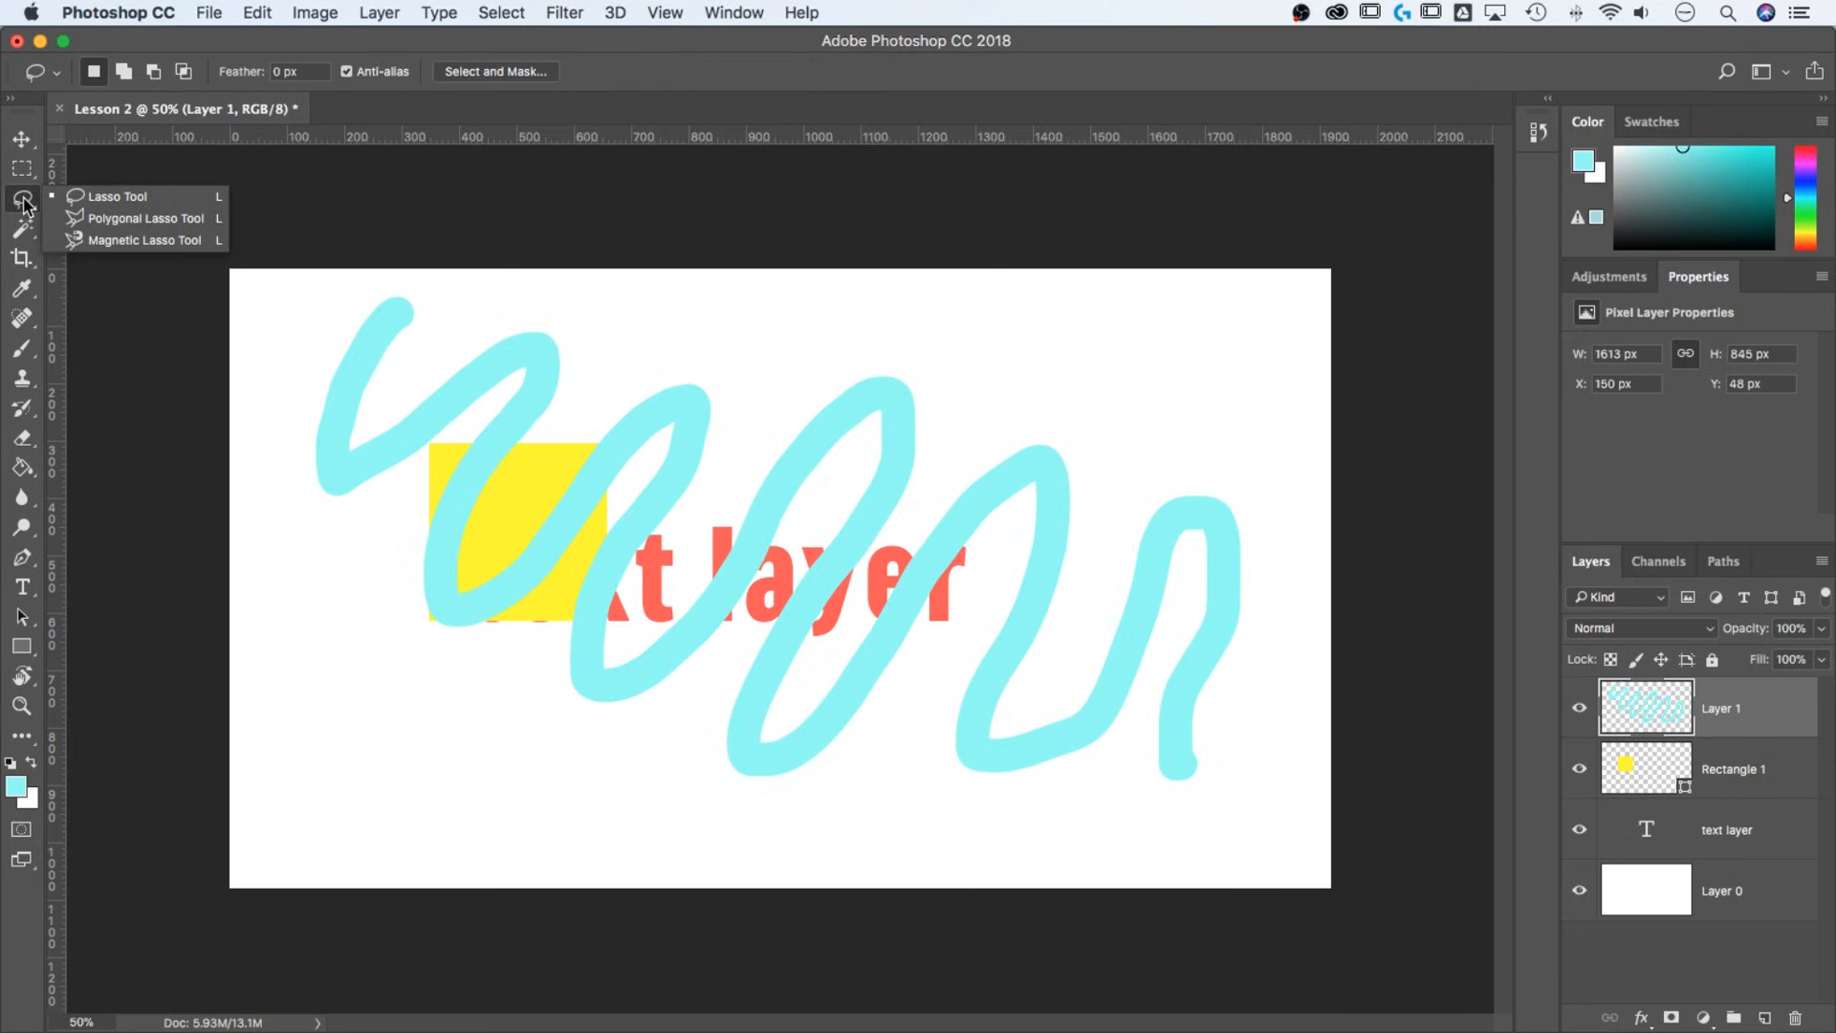
pyautogui.click(22, 229)
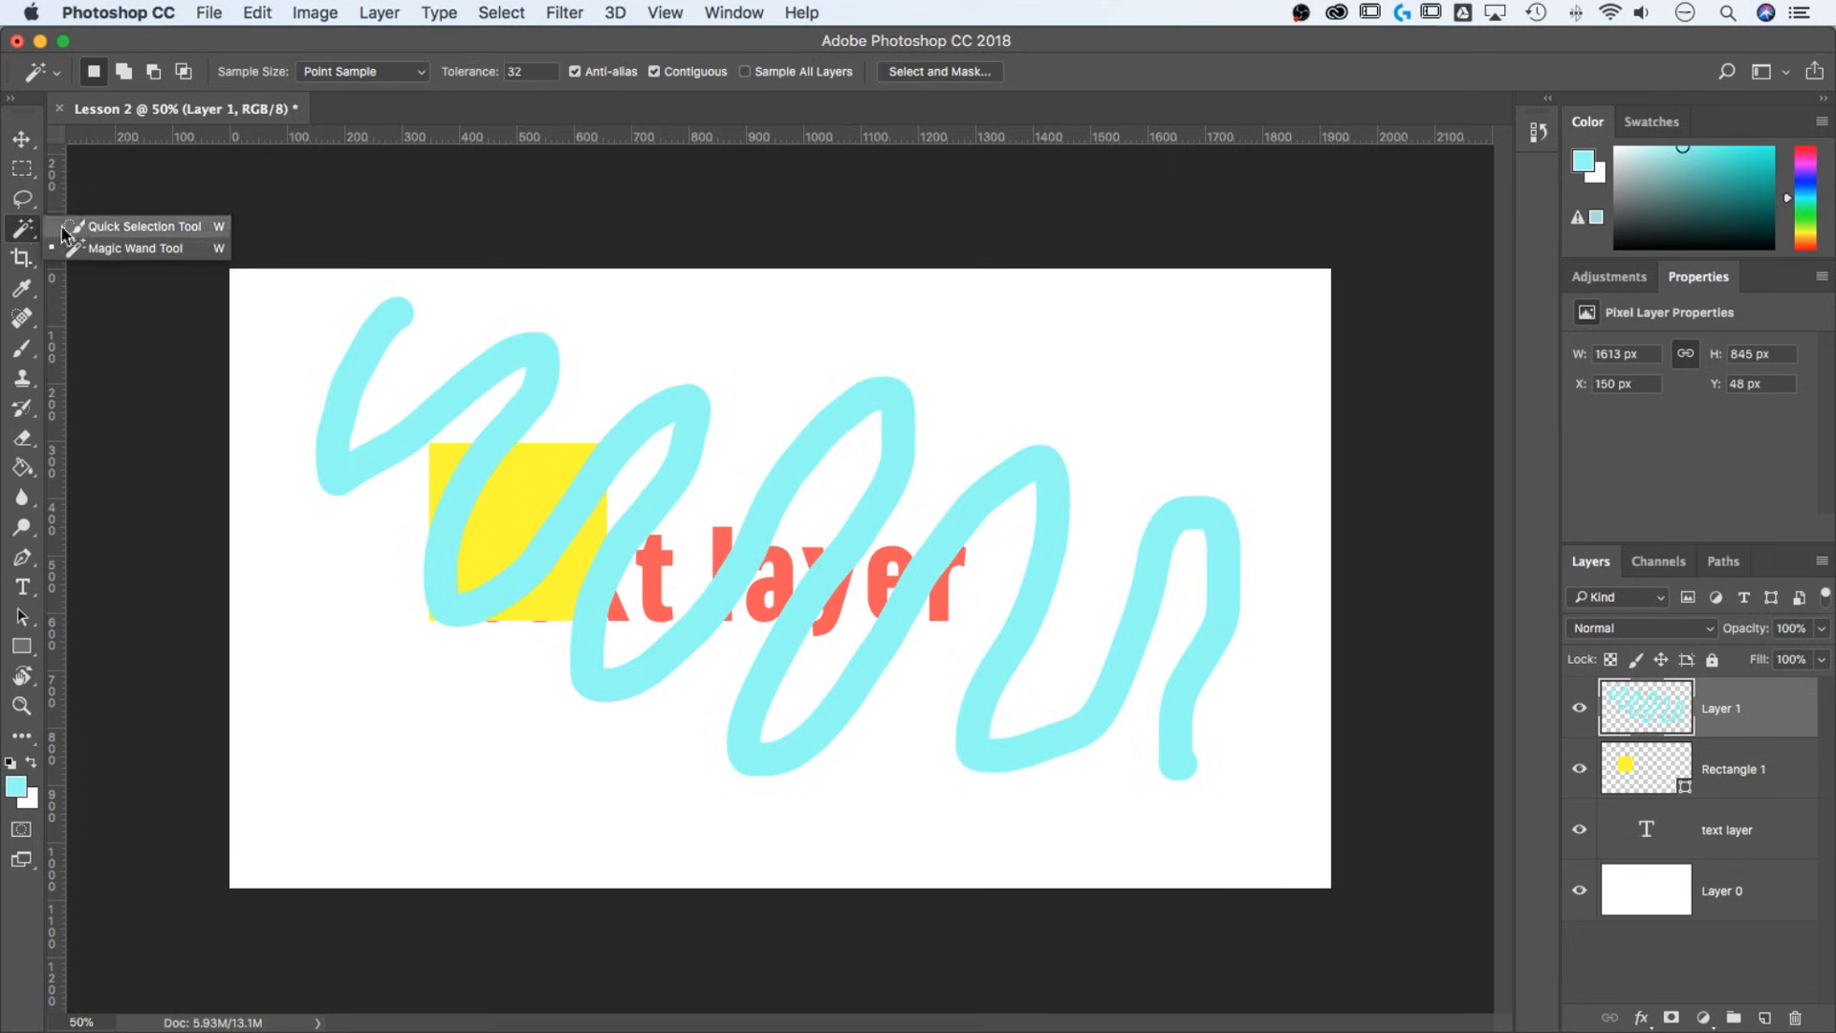
pyautogui.click(19, 230)
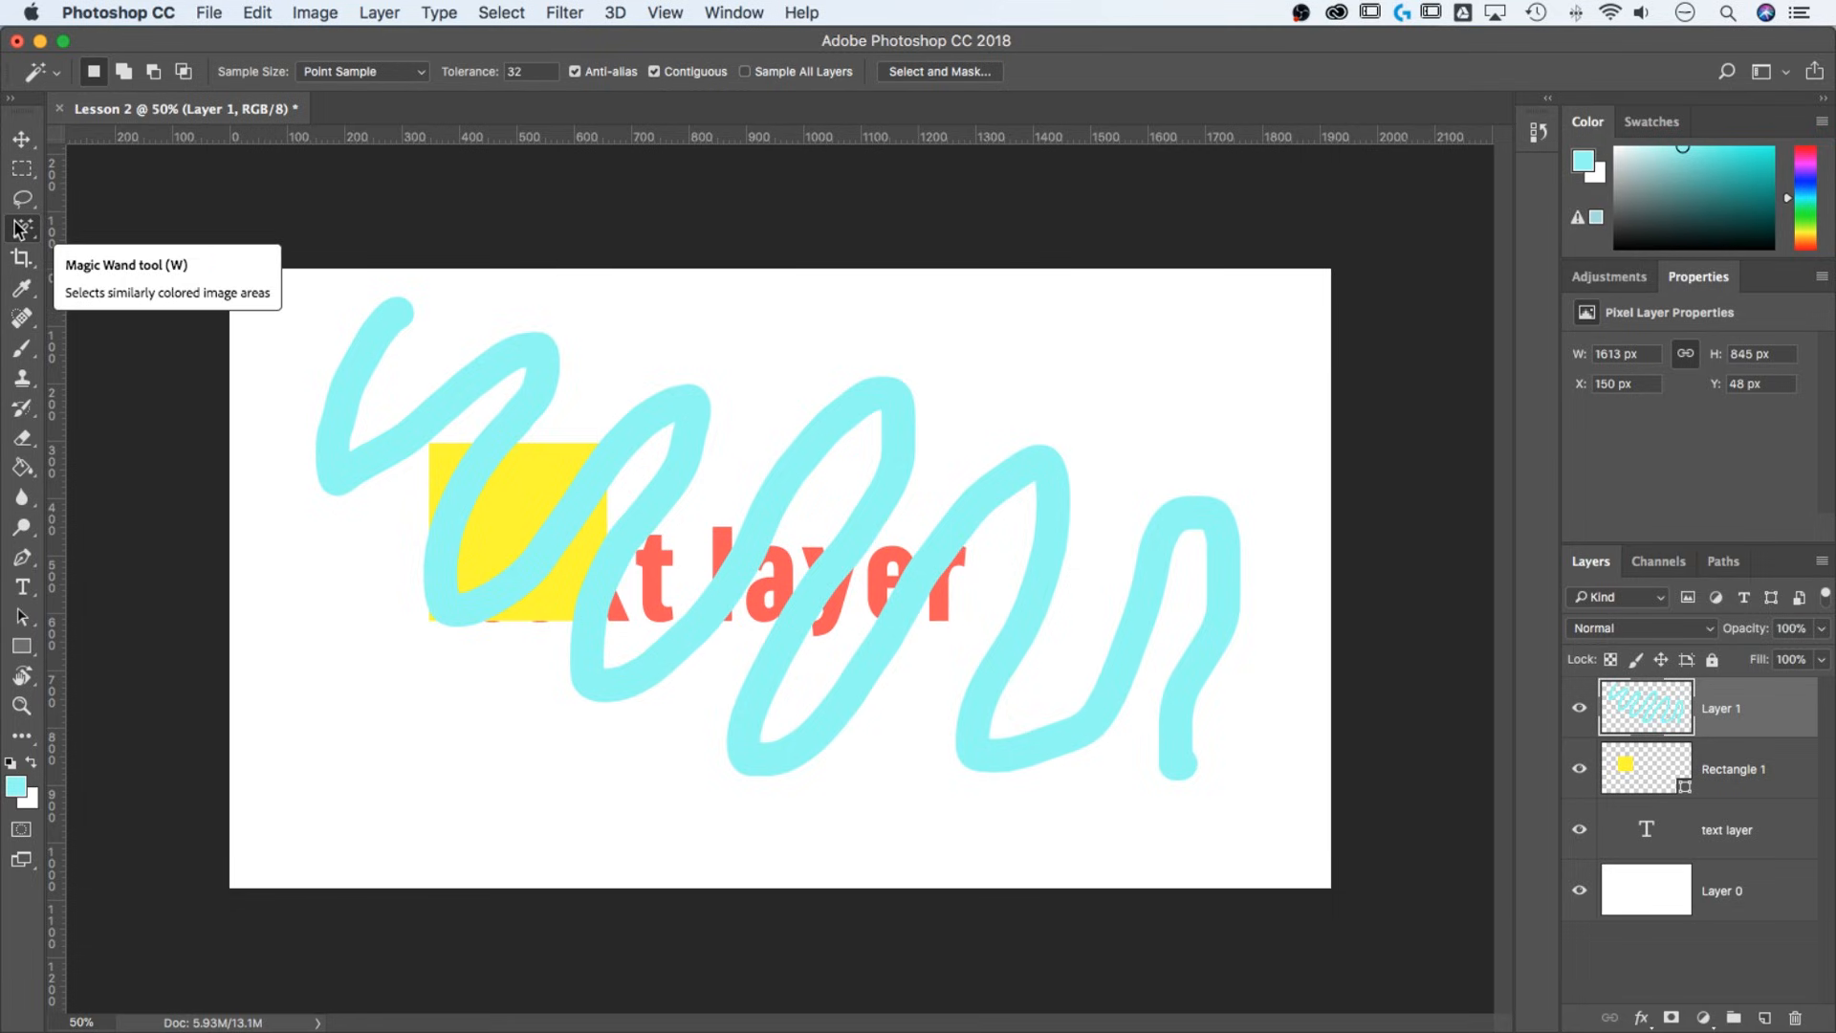
# Step: Make a rectangular marquee selection around the right end of the cyan stroke and shift the selection outline slightly
pyautogui.click(23, 171)
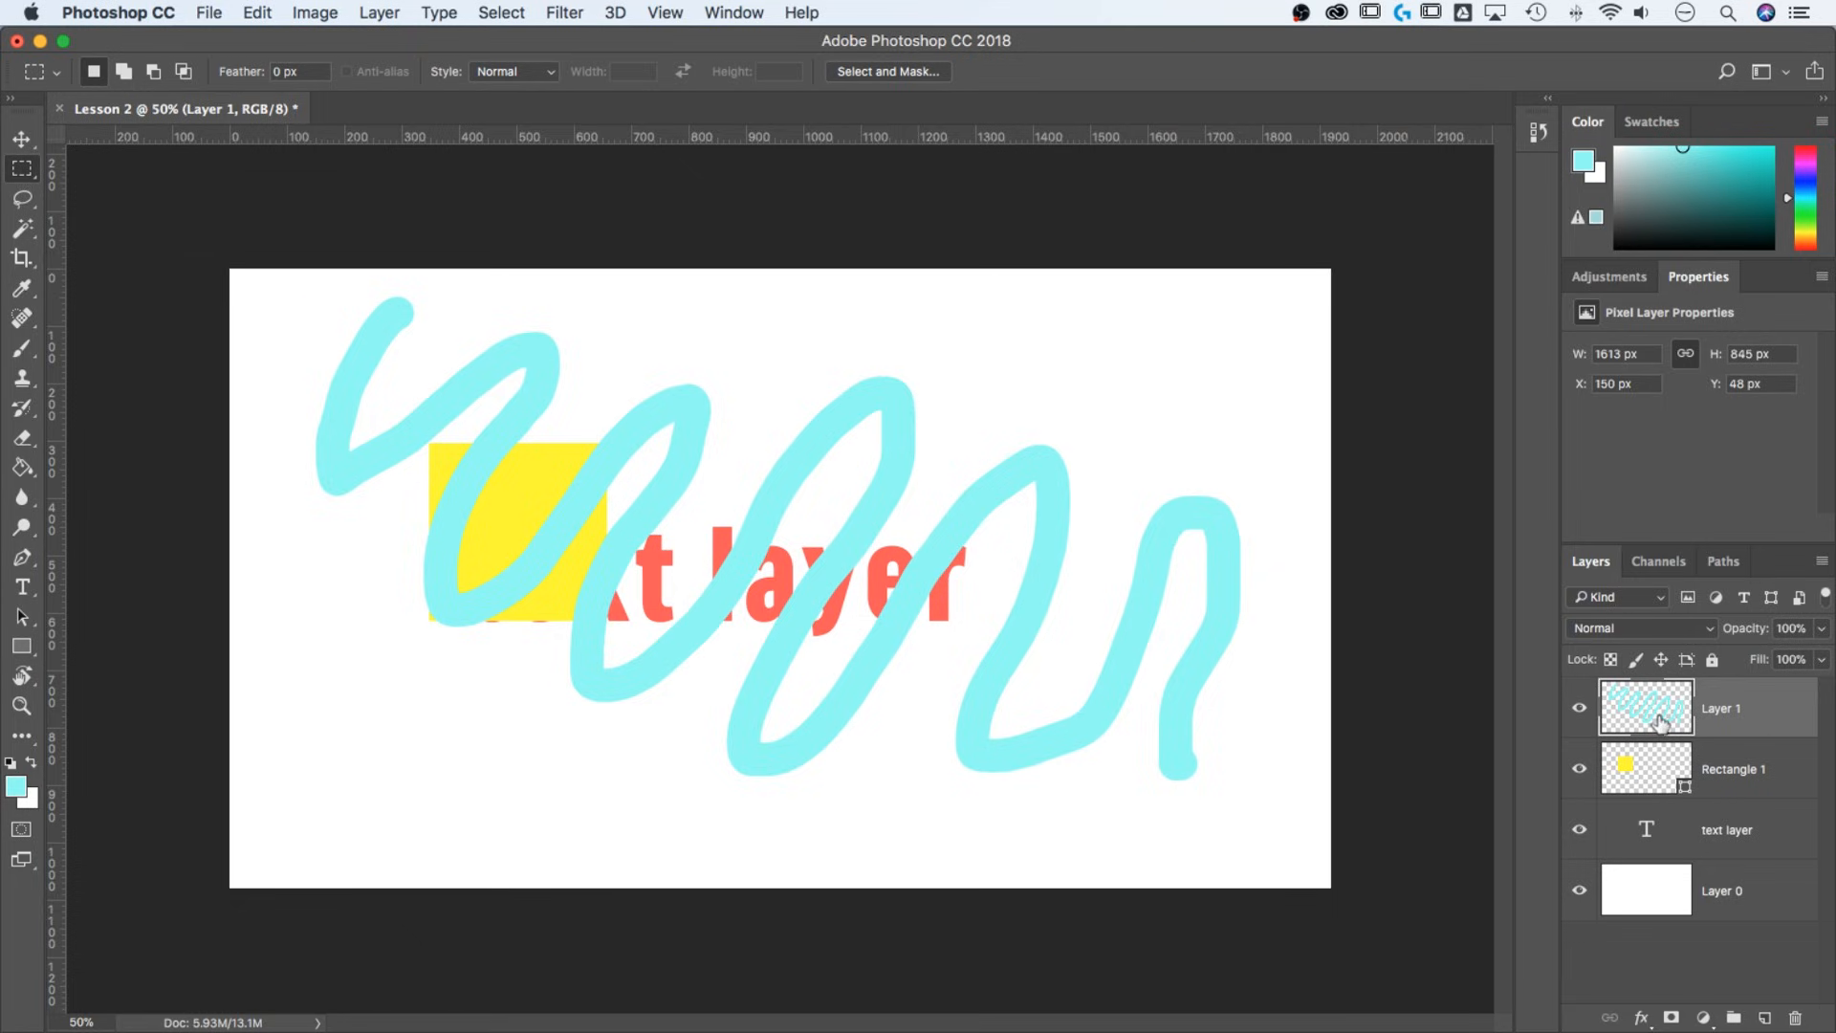
pyautogui.click(21, 173)
pyautogui.moveTo(1273, 368); pyautogui.dragTo(933, 835)
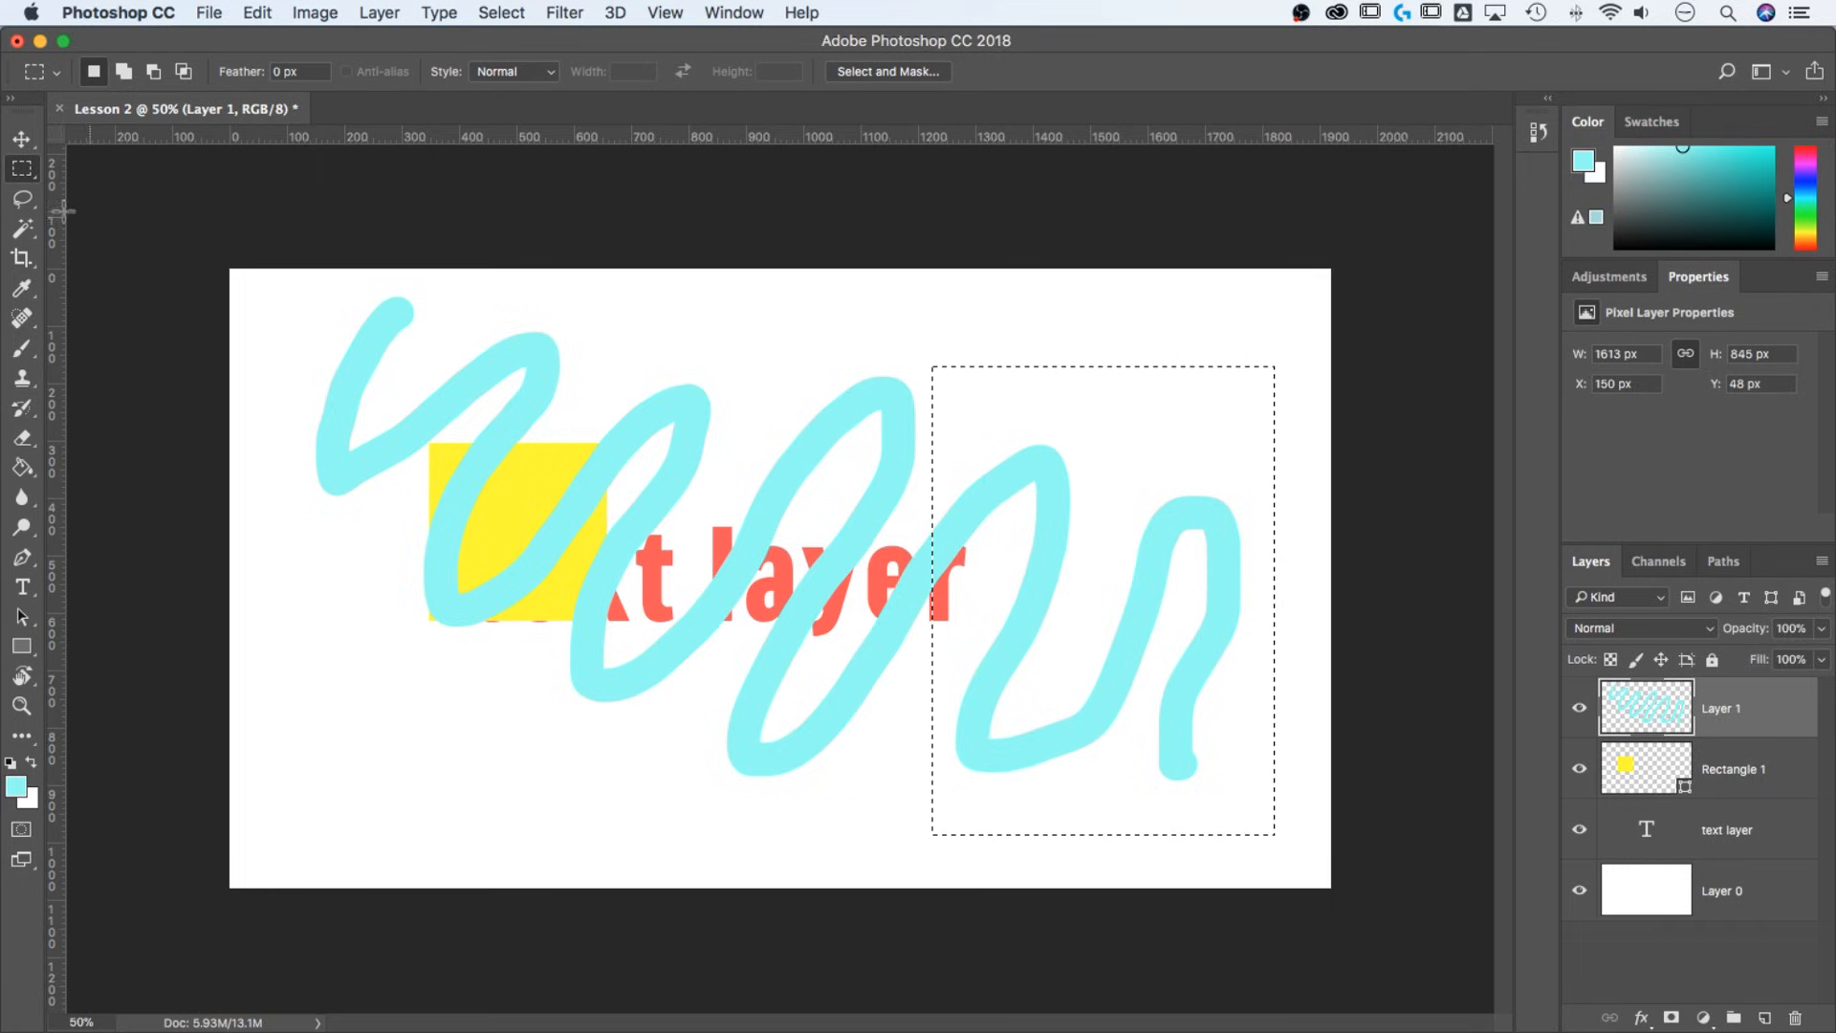
pyautogui.moveTo(1141, 578); pyautogui.dragTo(1069, 529)
pyautogui.moveTo(1147, 610); pyautogui.dragTo(1156, 593)
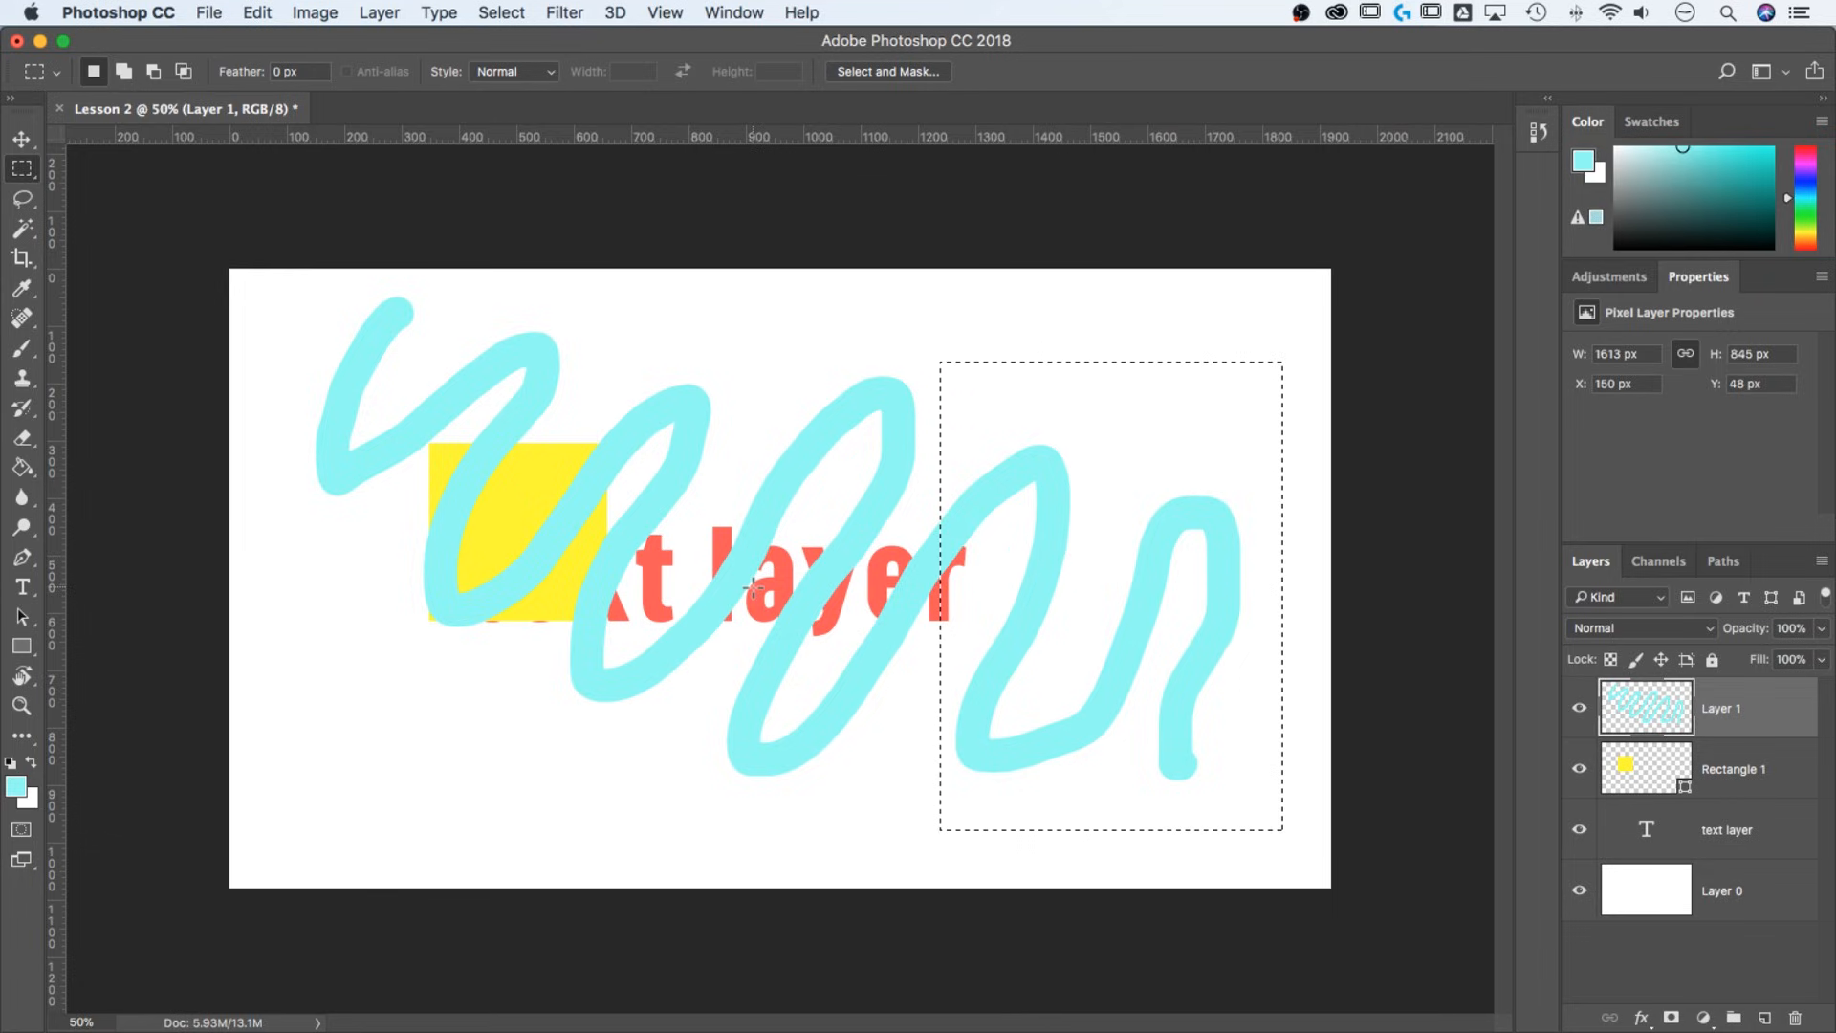
# Step: Try moving the selected part of the cyan stroke up and to the right, and undo the move
pyautogui.click(21, 139)
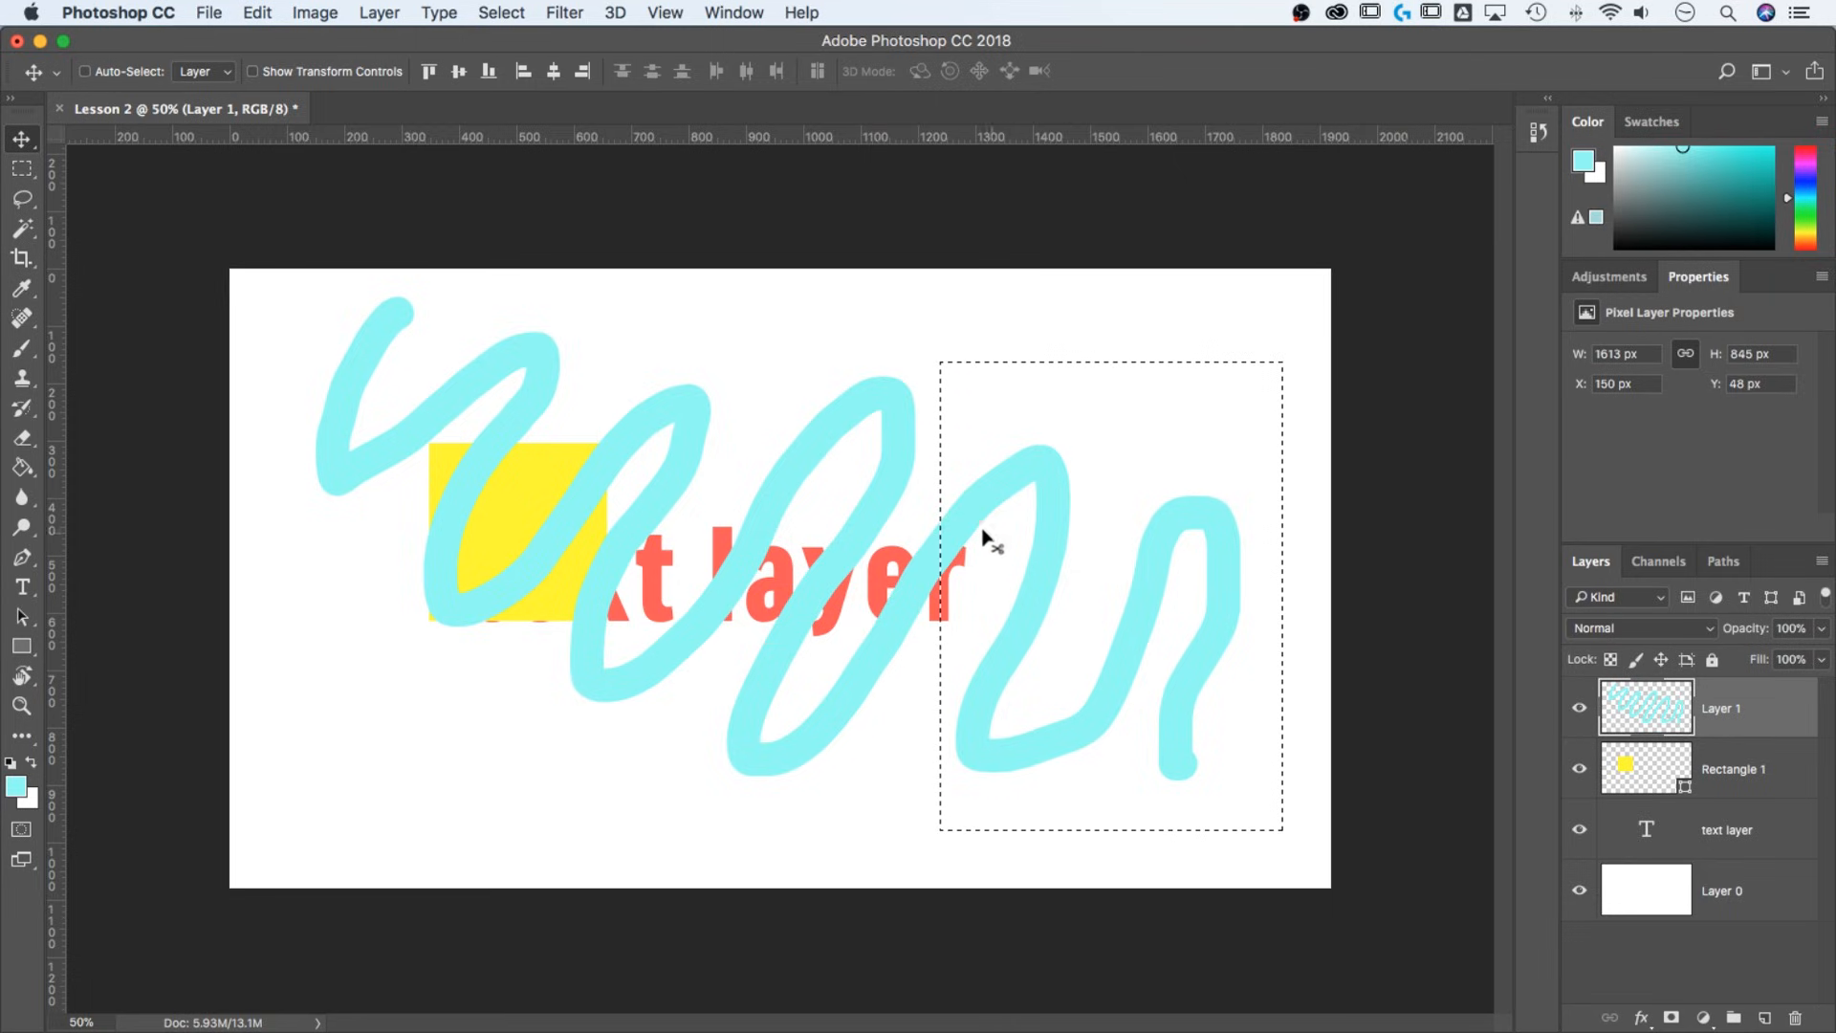
pyautogui.moveTo(1007, 564); pyautogui.dragTo(1058, 422)
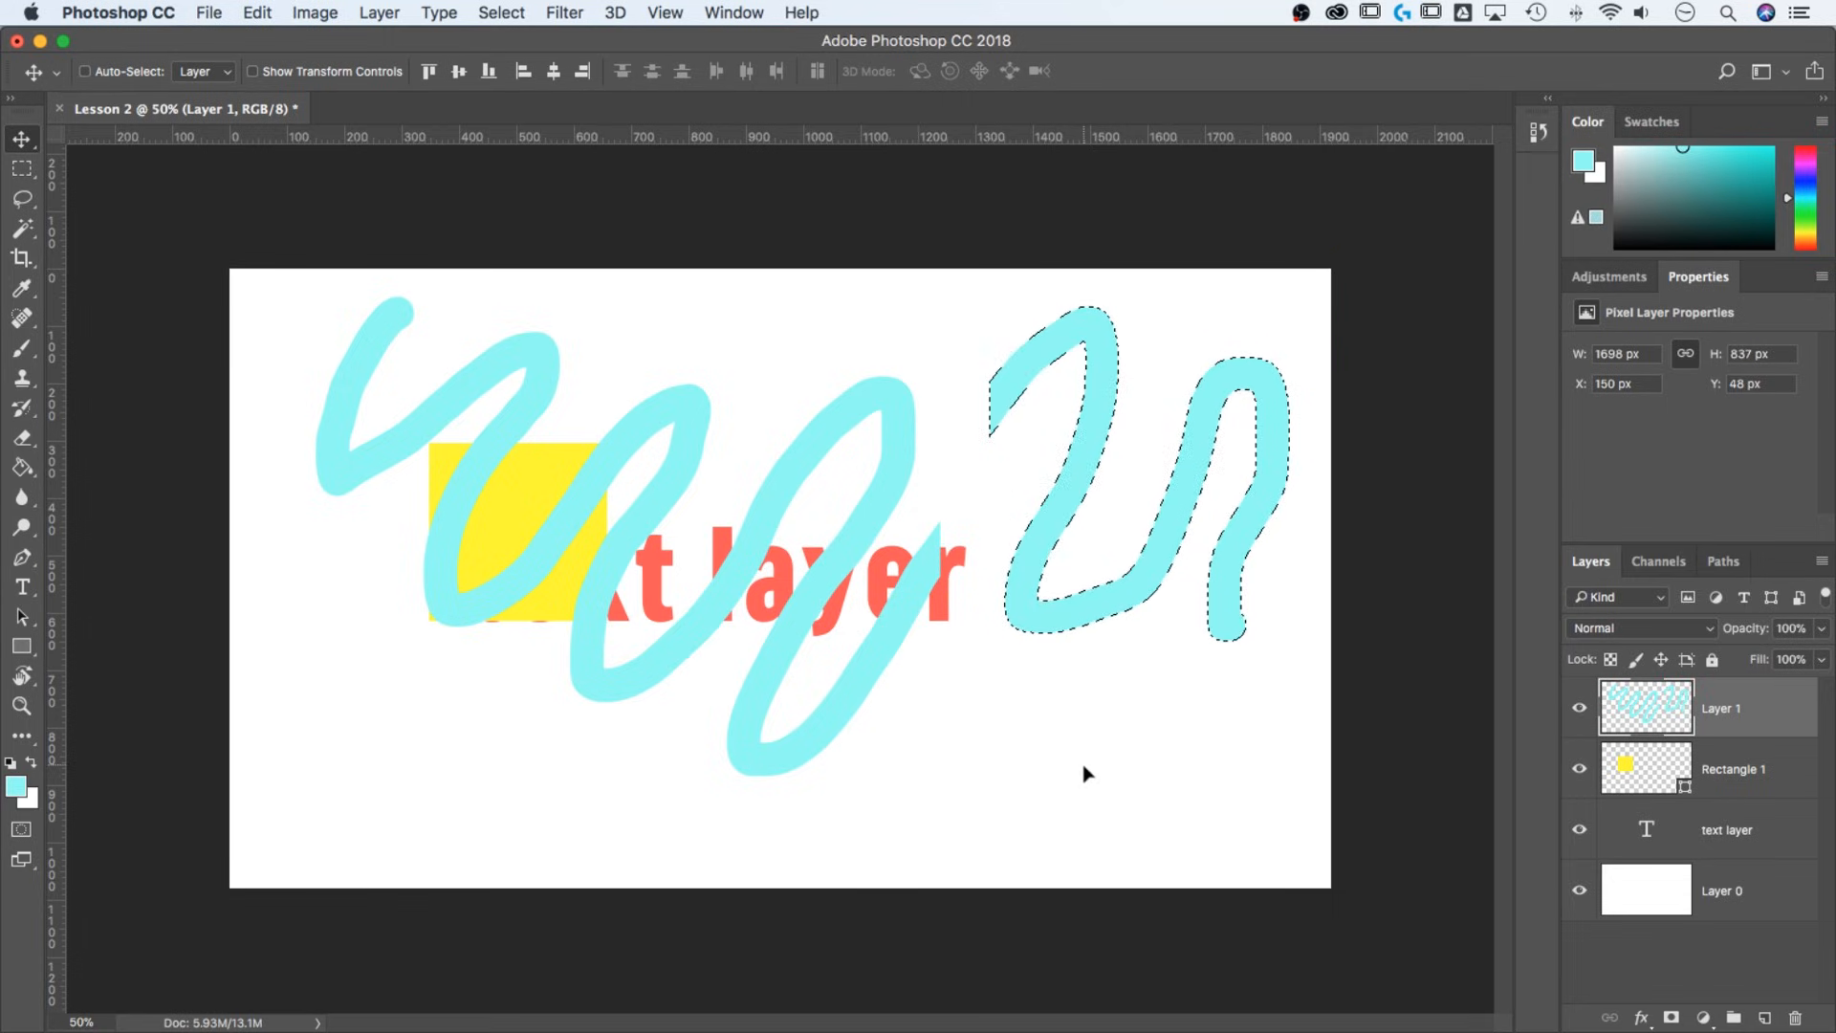
pyautogui.press('super+z')
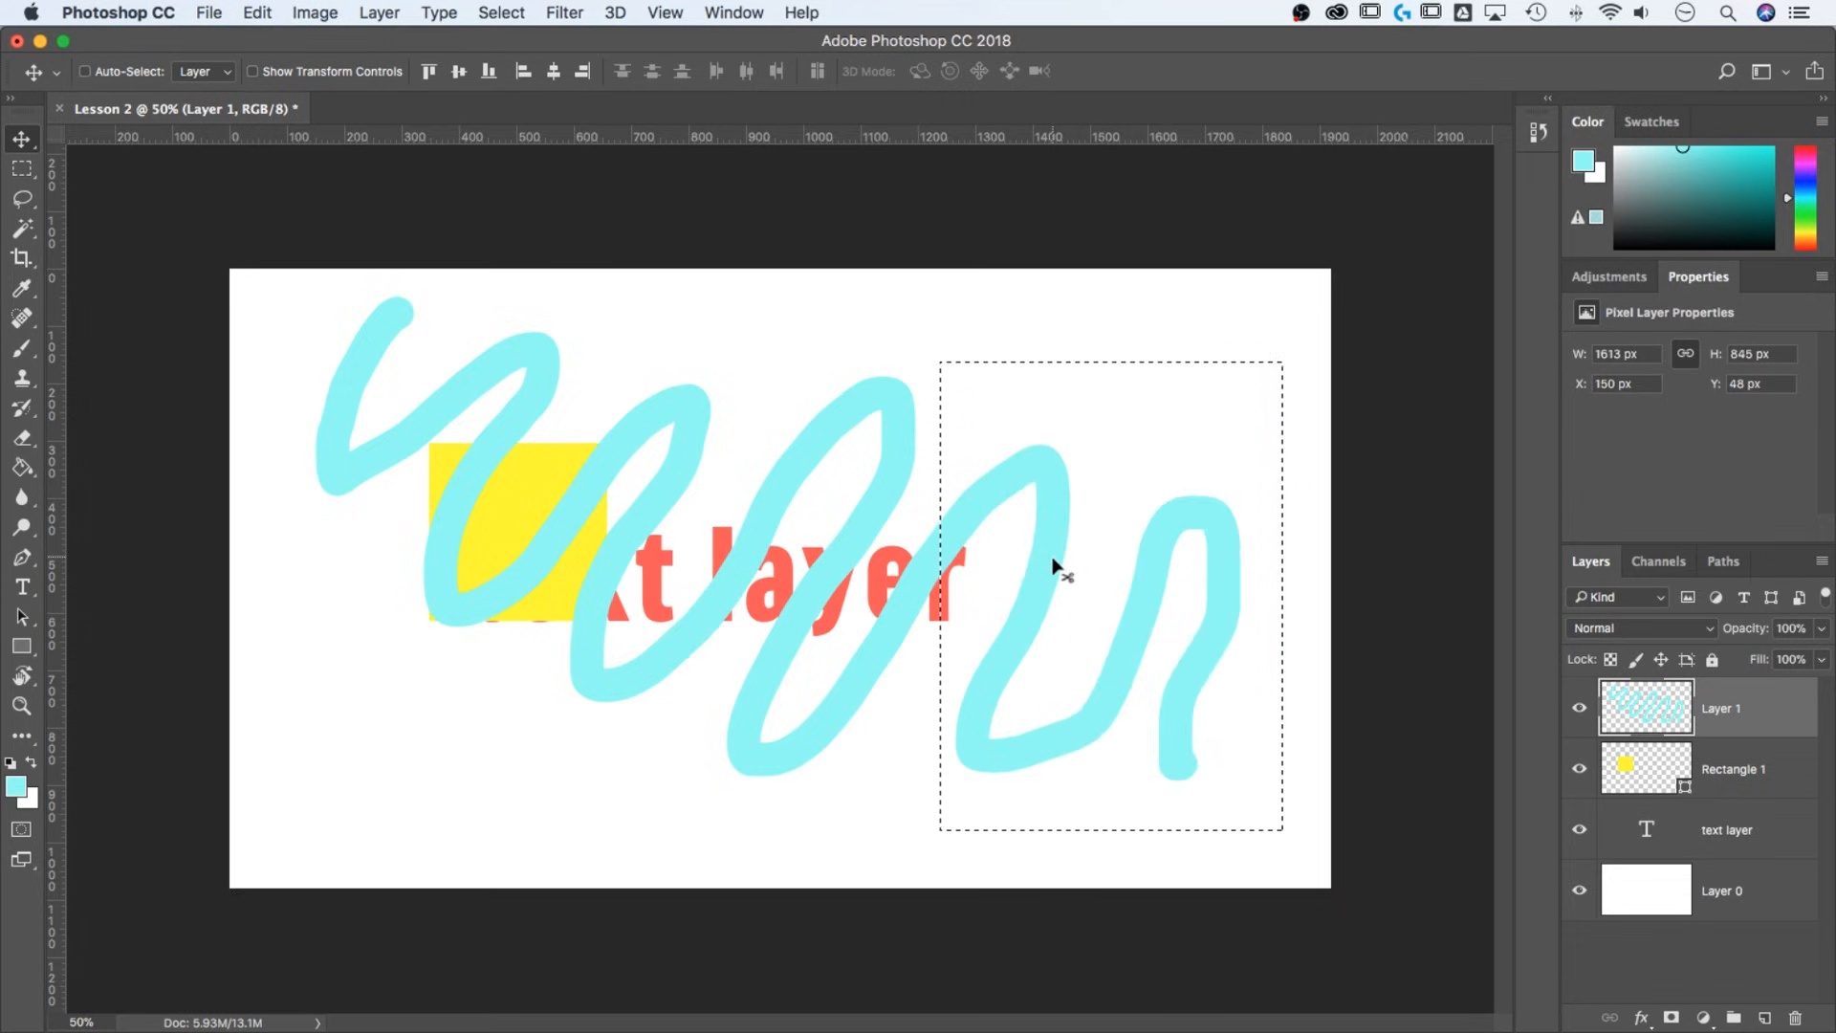
# Step: Try pasting a copy of the selected stroke part as a new layer moved to about X 1200, Y 493 px, and undo it
pyautogui.click(258, 12)
pyautogui.click(282, 178)
pyautogui.click(251, 14)
pyautogui.click(287, 220)
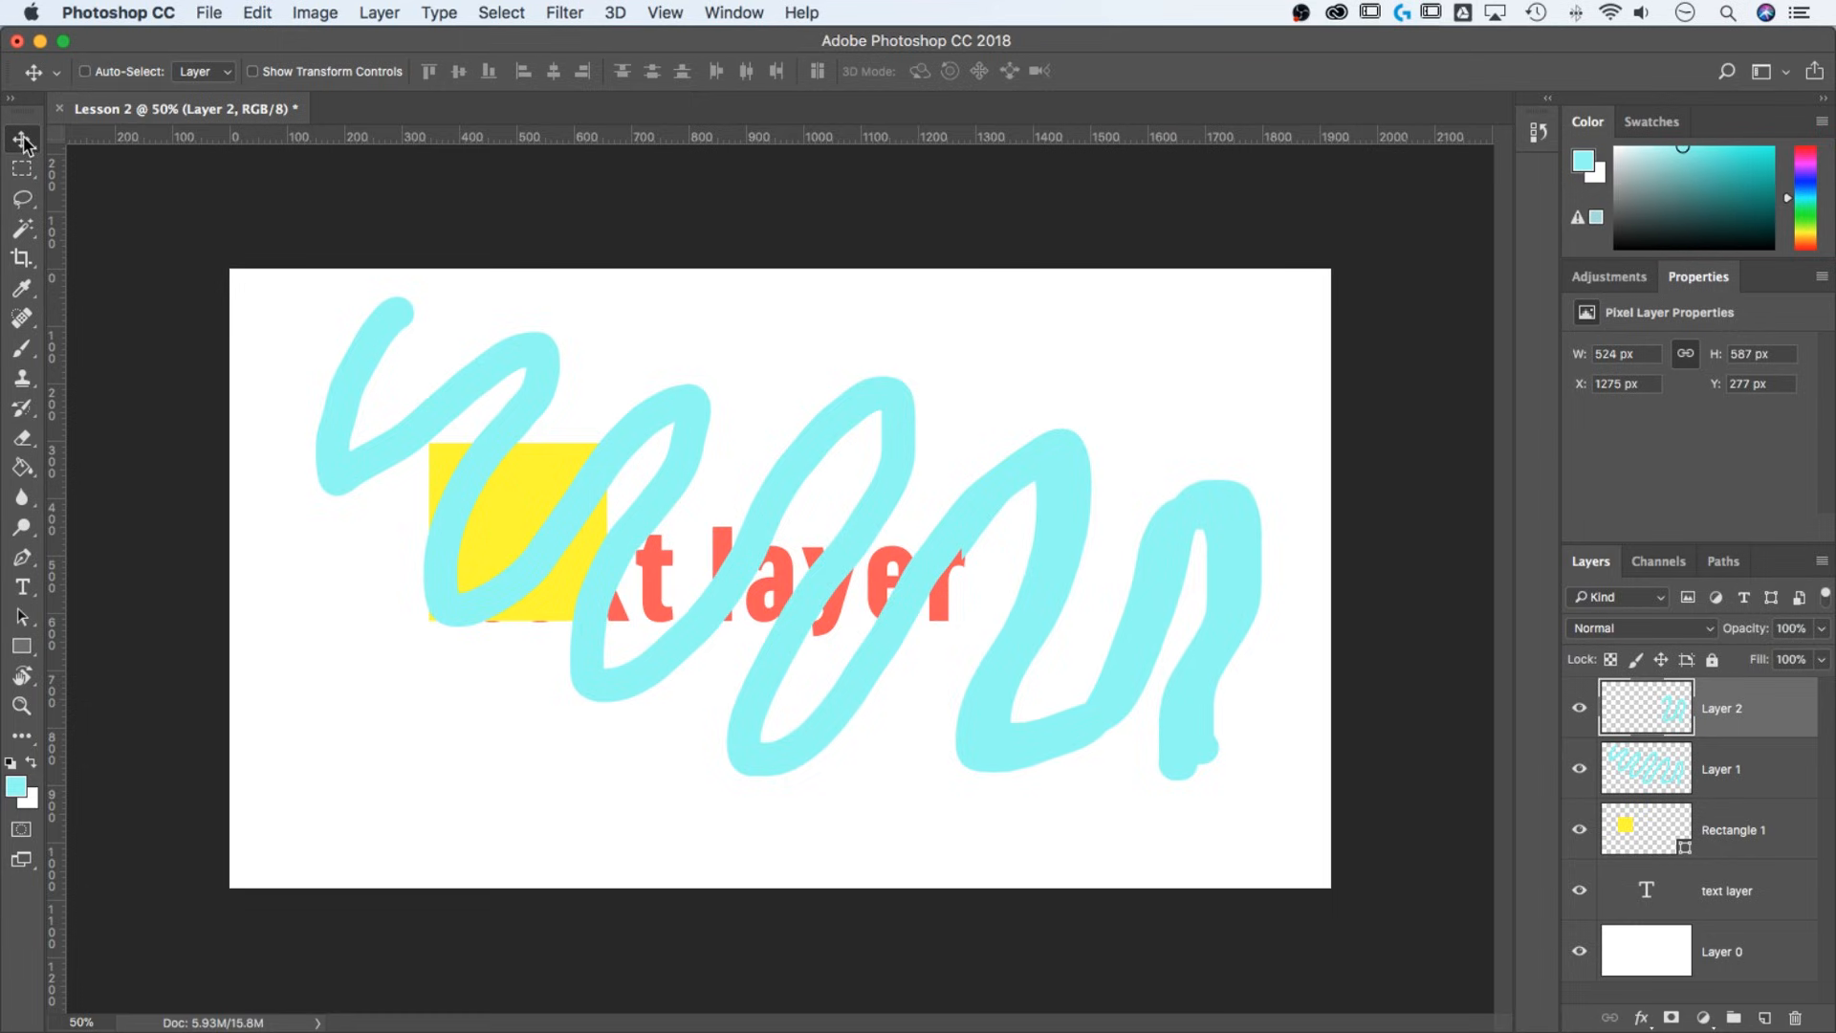
pyautogui.moveTo(1207, 581)
pyautogui.mouseDown()
pyautogui.moveTo(1271, 478)
pyautogui.moveTo(1221, 402)
pyautogui.moveTo(1129, 583)
pyautogui.mouseUp()
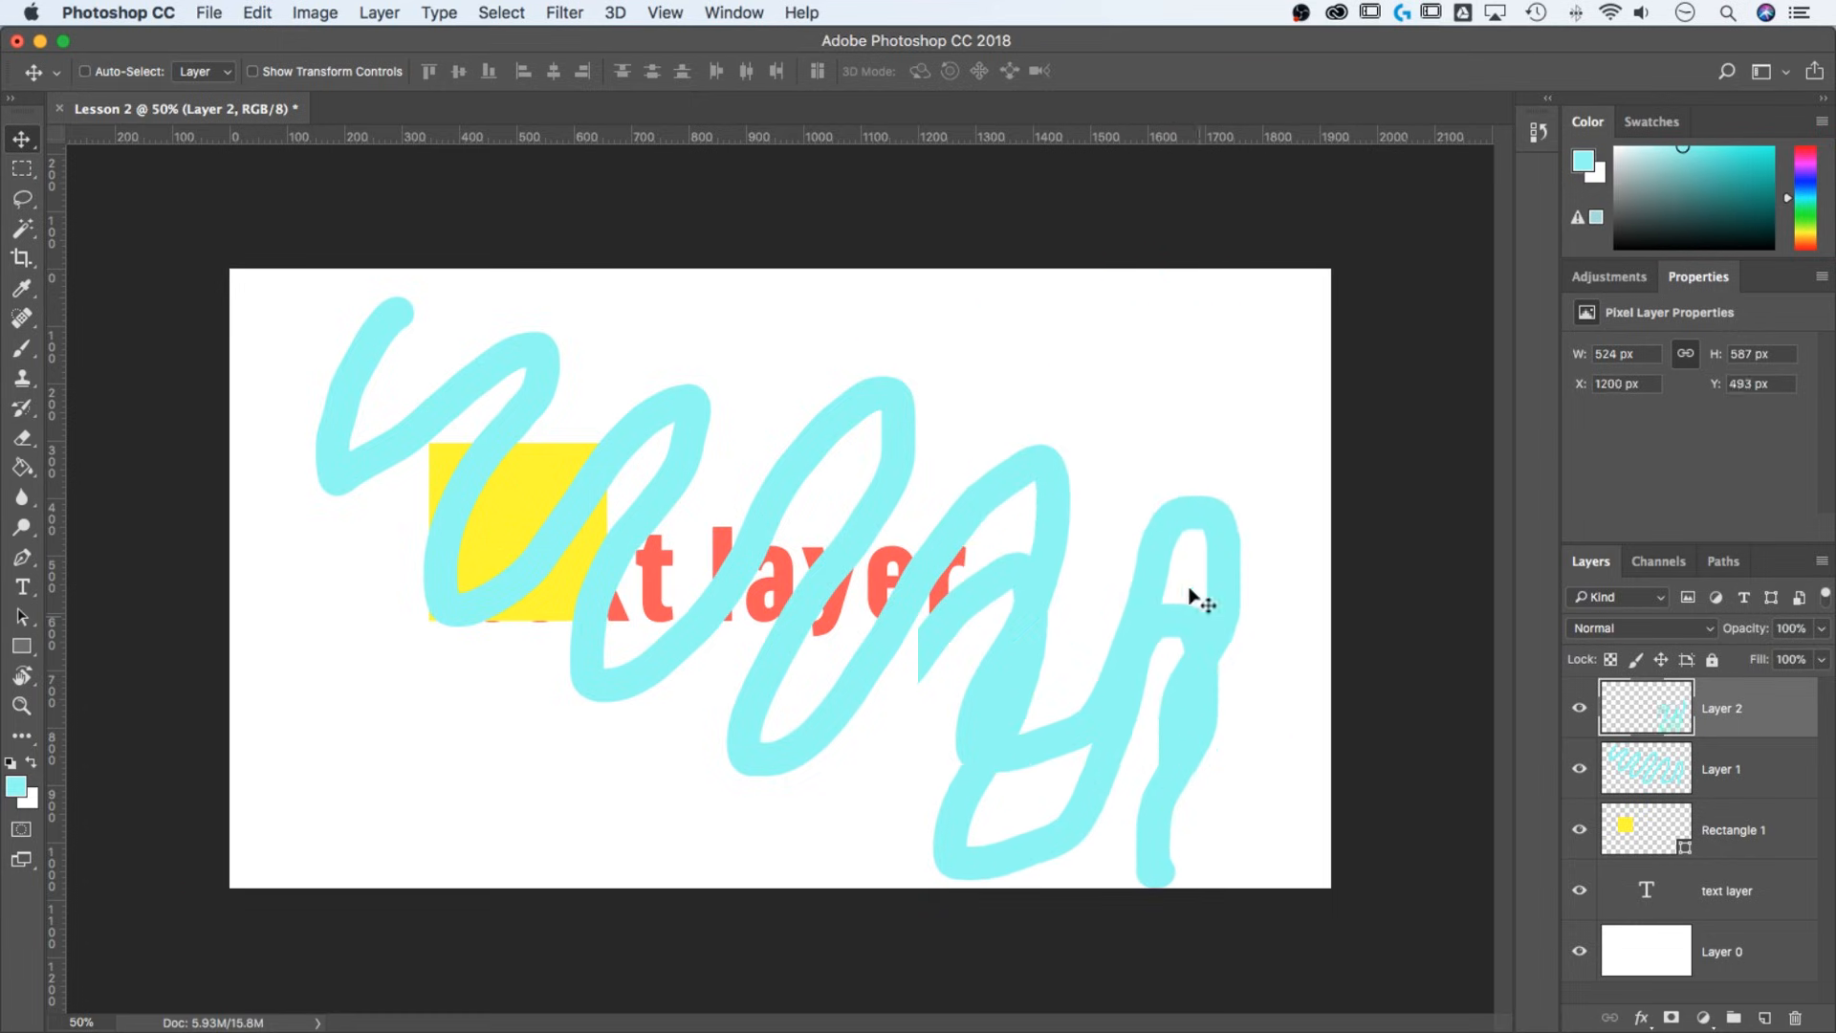
pyautogui.press('super+alt+z')
pyautogui.press('super+alt+z')
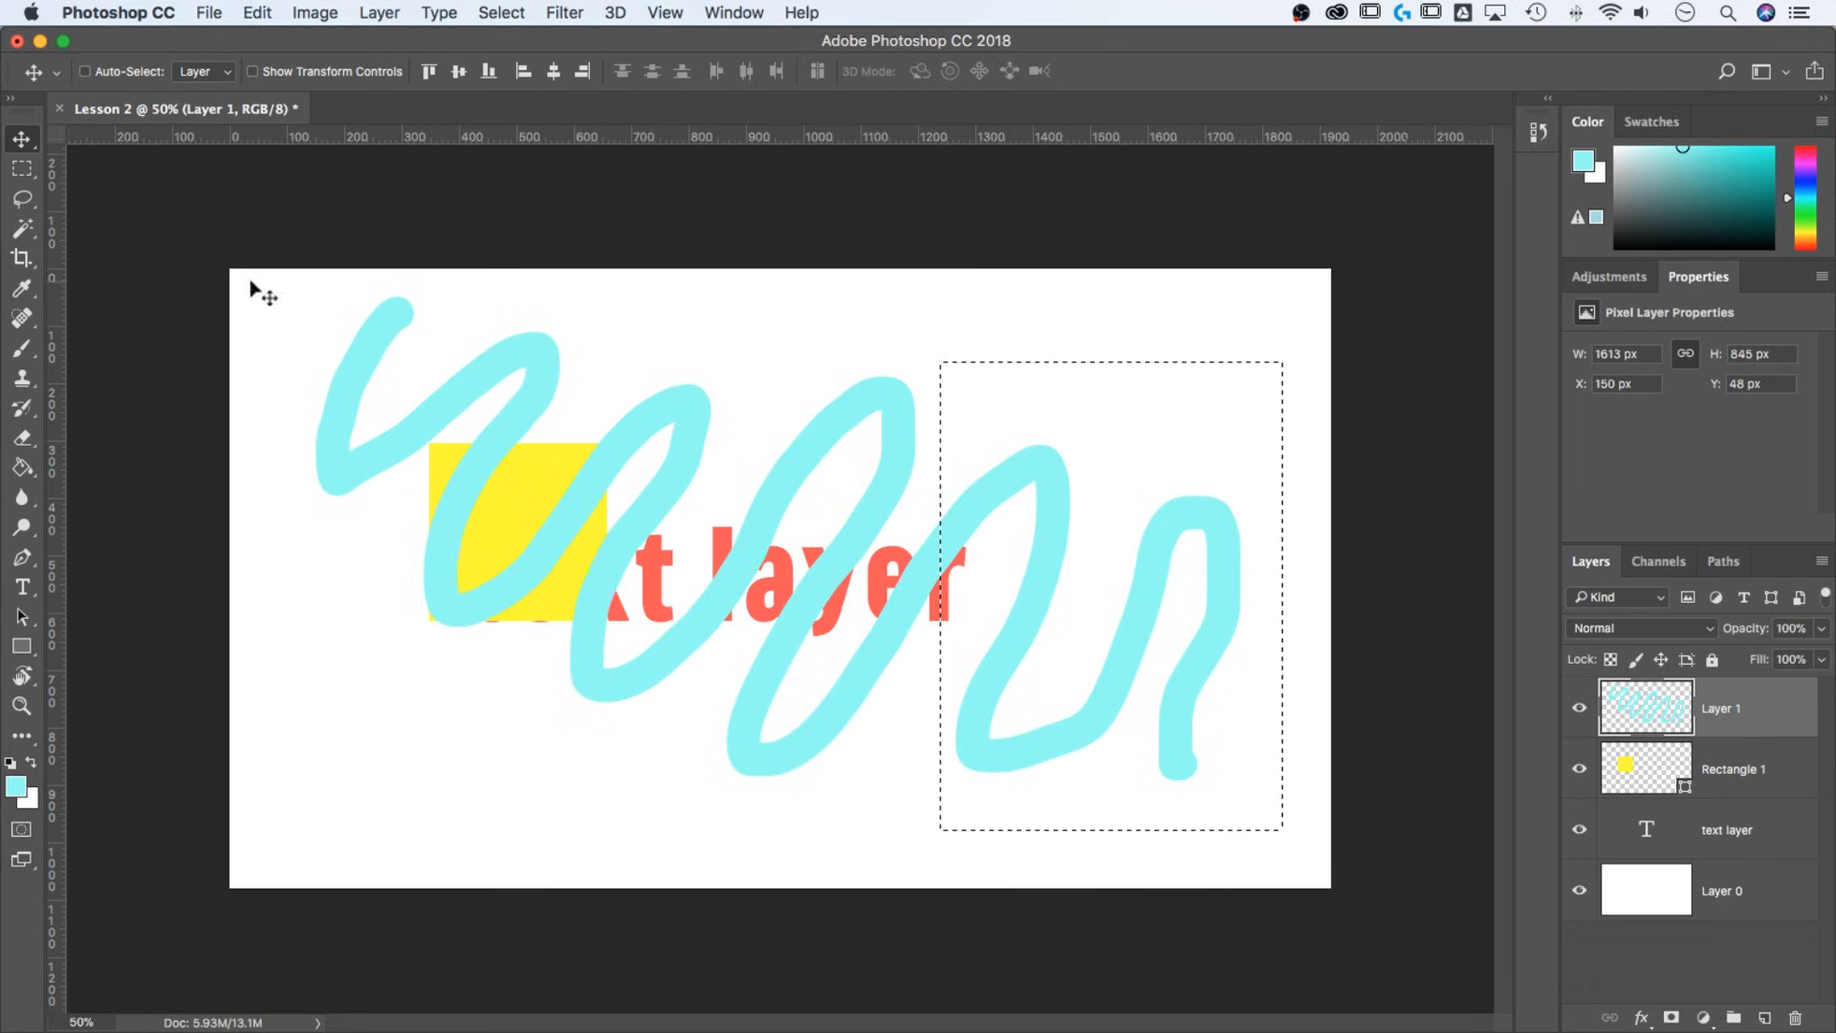
# Step: Try painting diagonal cyan brush strokes across the rectangular selection on Layer 1, and undo the strokes
pyautogui.click(21, 348)
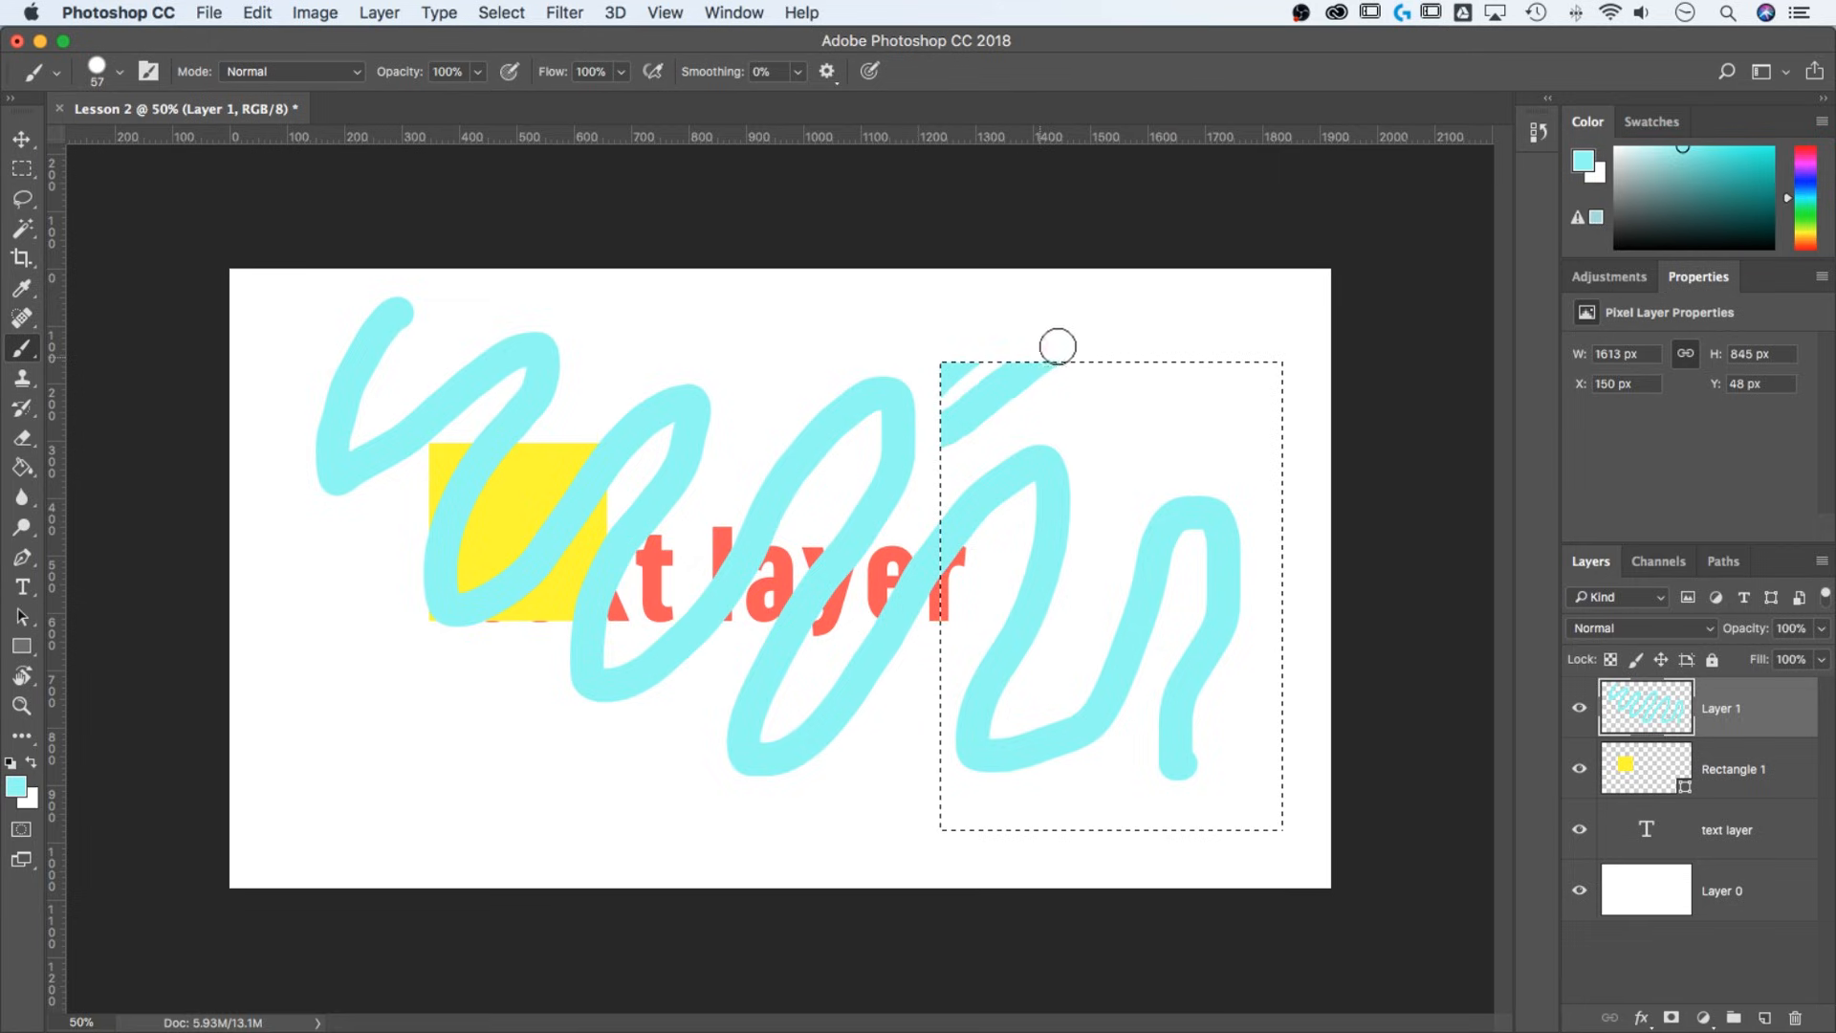
pyautogui.moveTo(1053, 406)
pyautogui.mouseDown()
pyautogui.moveTo(1029, 511)
pyautogui.moveTo(1186, 355)
pyautogui.mouseUp()
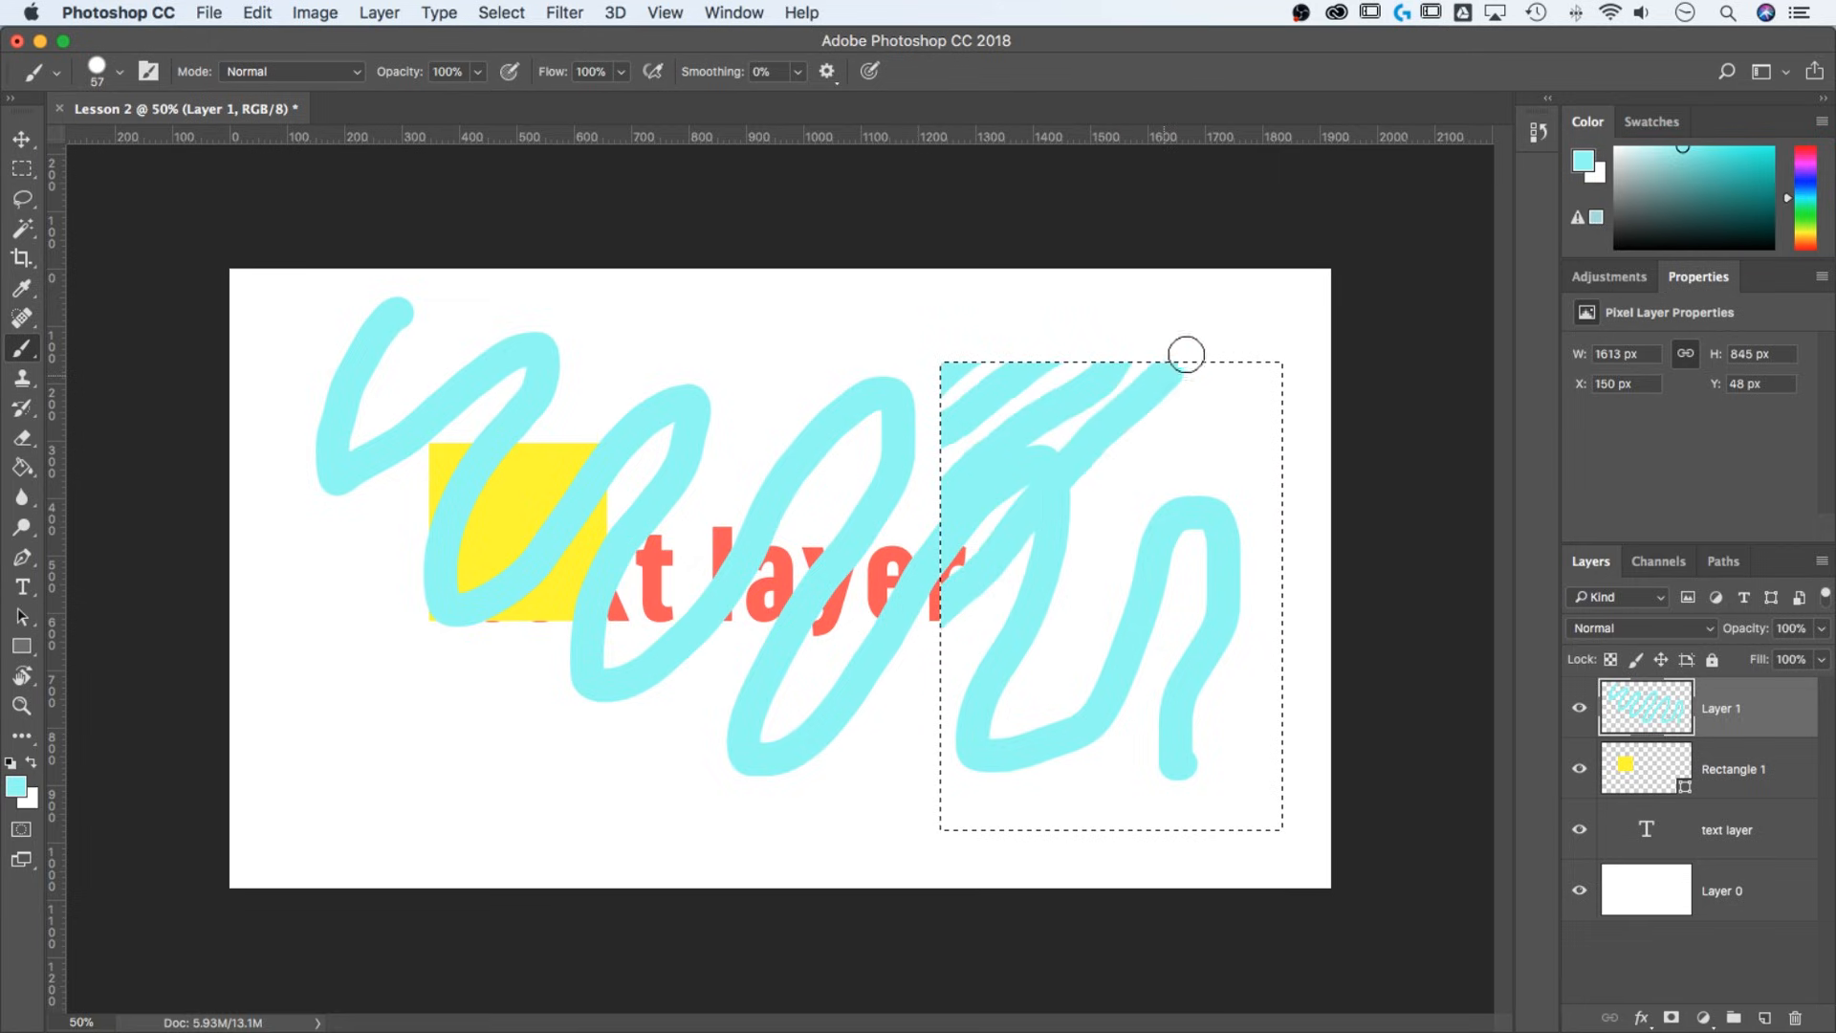
pyautogui.moveTo(1288, 320)
pyautogui.mouseDown()
pyautogui.moveTo(1218, 414)
pyautogui.moveTo(1000, 561)
pyautogui.moveTo(840, 742)
pyautogui.mouseUp()
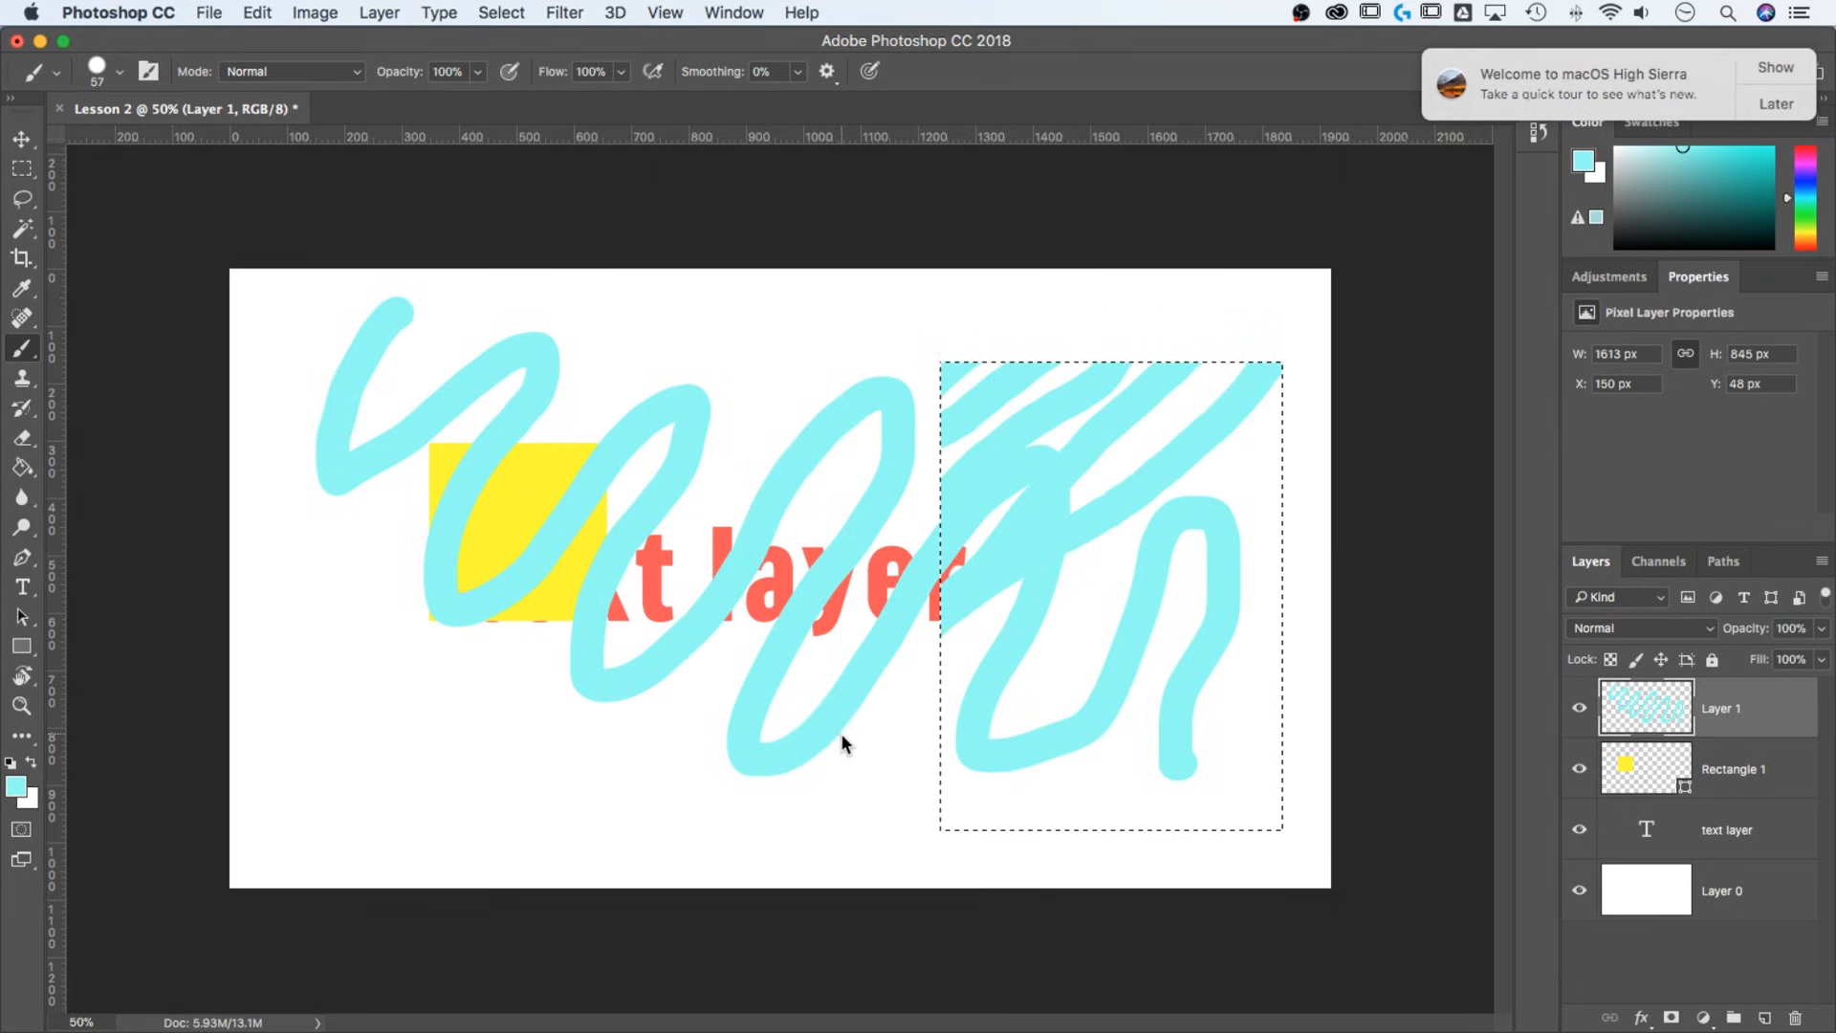
pyautogui.moveTo(978, 646)
pyautogui.mouseDown()
pyautogui.moveTo(1372, 387)
pyautogui.moveTo(1333, 465)
pyautogui.moveTo(1228, 572)
pyautogui.moveTo(1006, 717)
pyautogui.mouseUp()
pyautogui.moveTo(907, 806)
pyautogui.mouseDown()
pyautogui.moveTo(1003, 790)
pyautogui.moveTo(1368, 555)
pyautogui.mouseUp()
pyautogui.press('super+z')
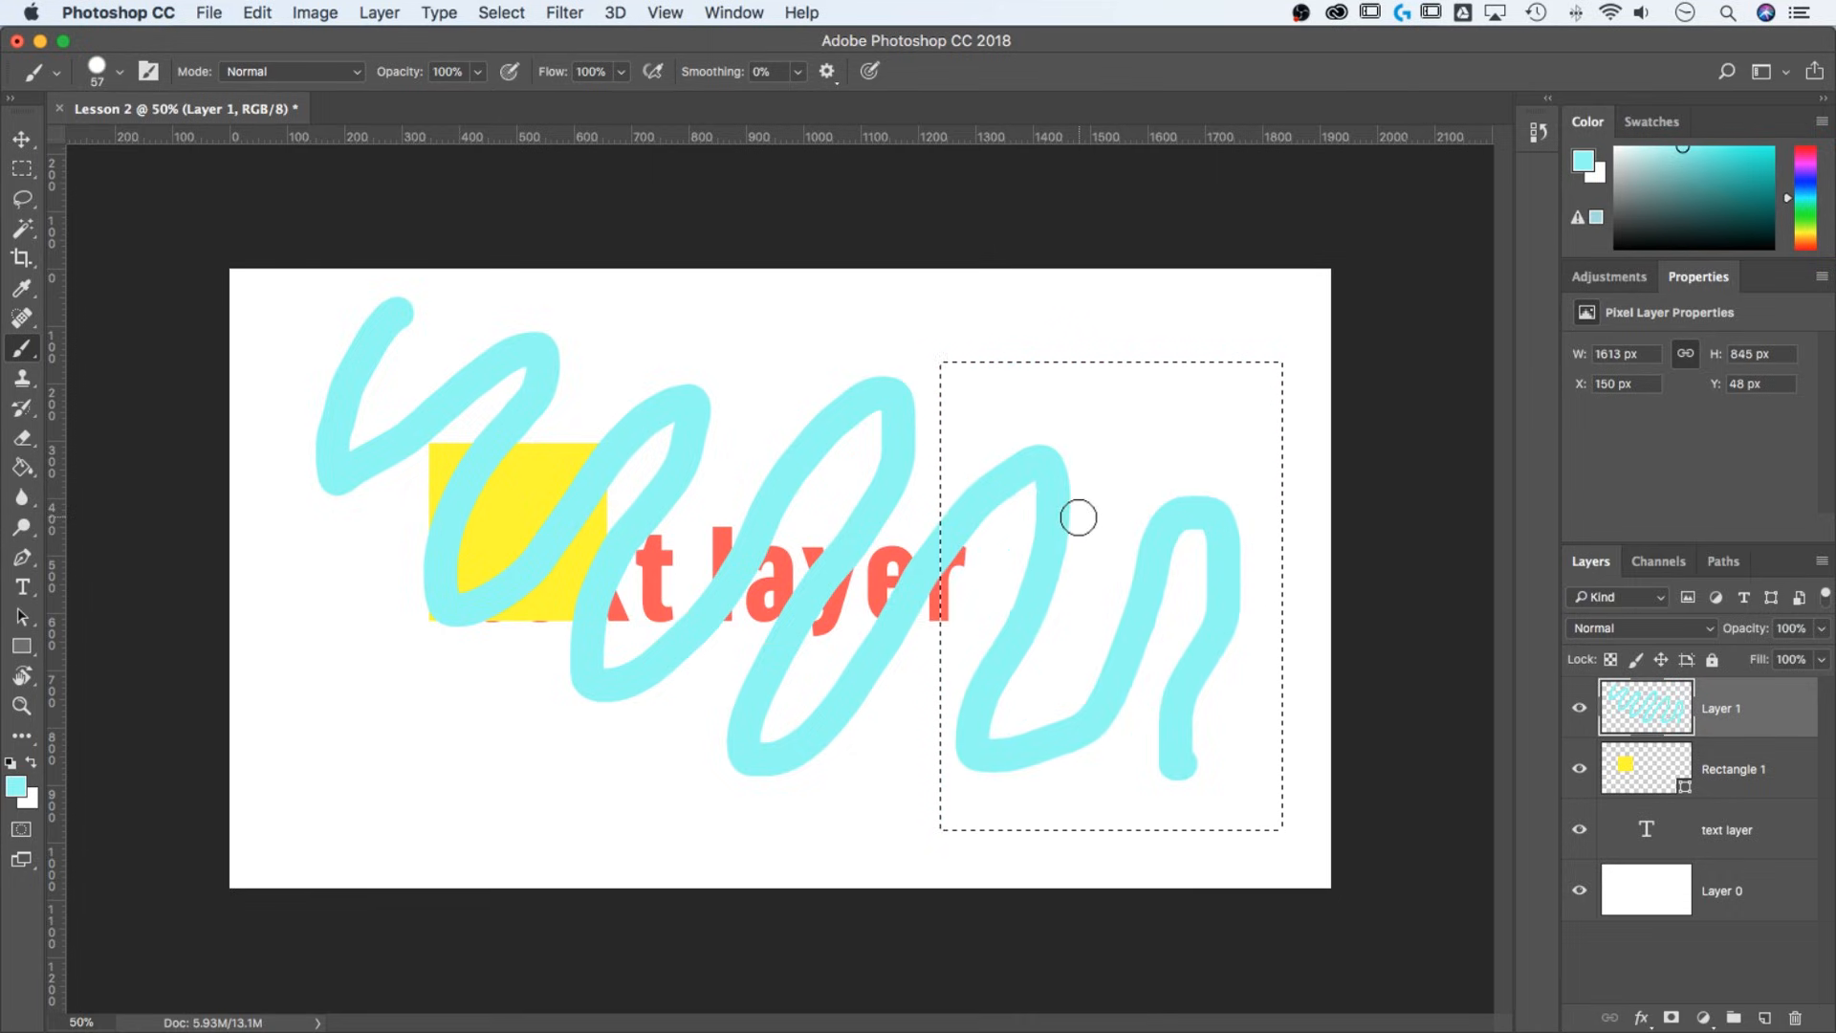
# Step: Clear the marquee selection with the Move tool active, and place Layer 1 directly below the Rectangle 1 layer, leaving Layer 1 selected
pyautogui.click(21, 139)
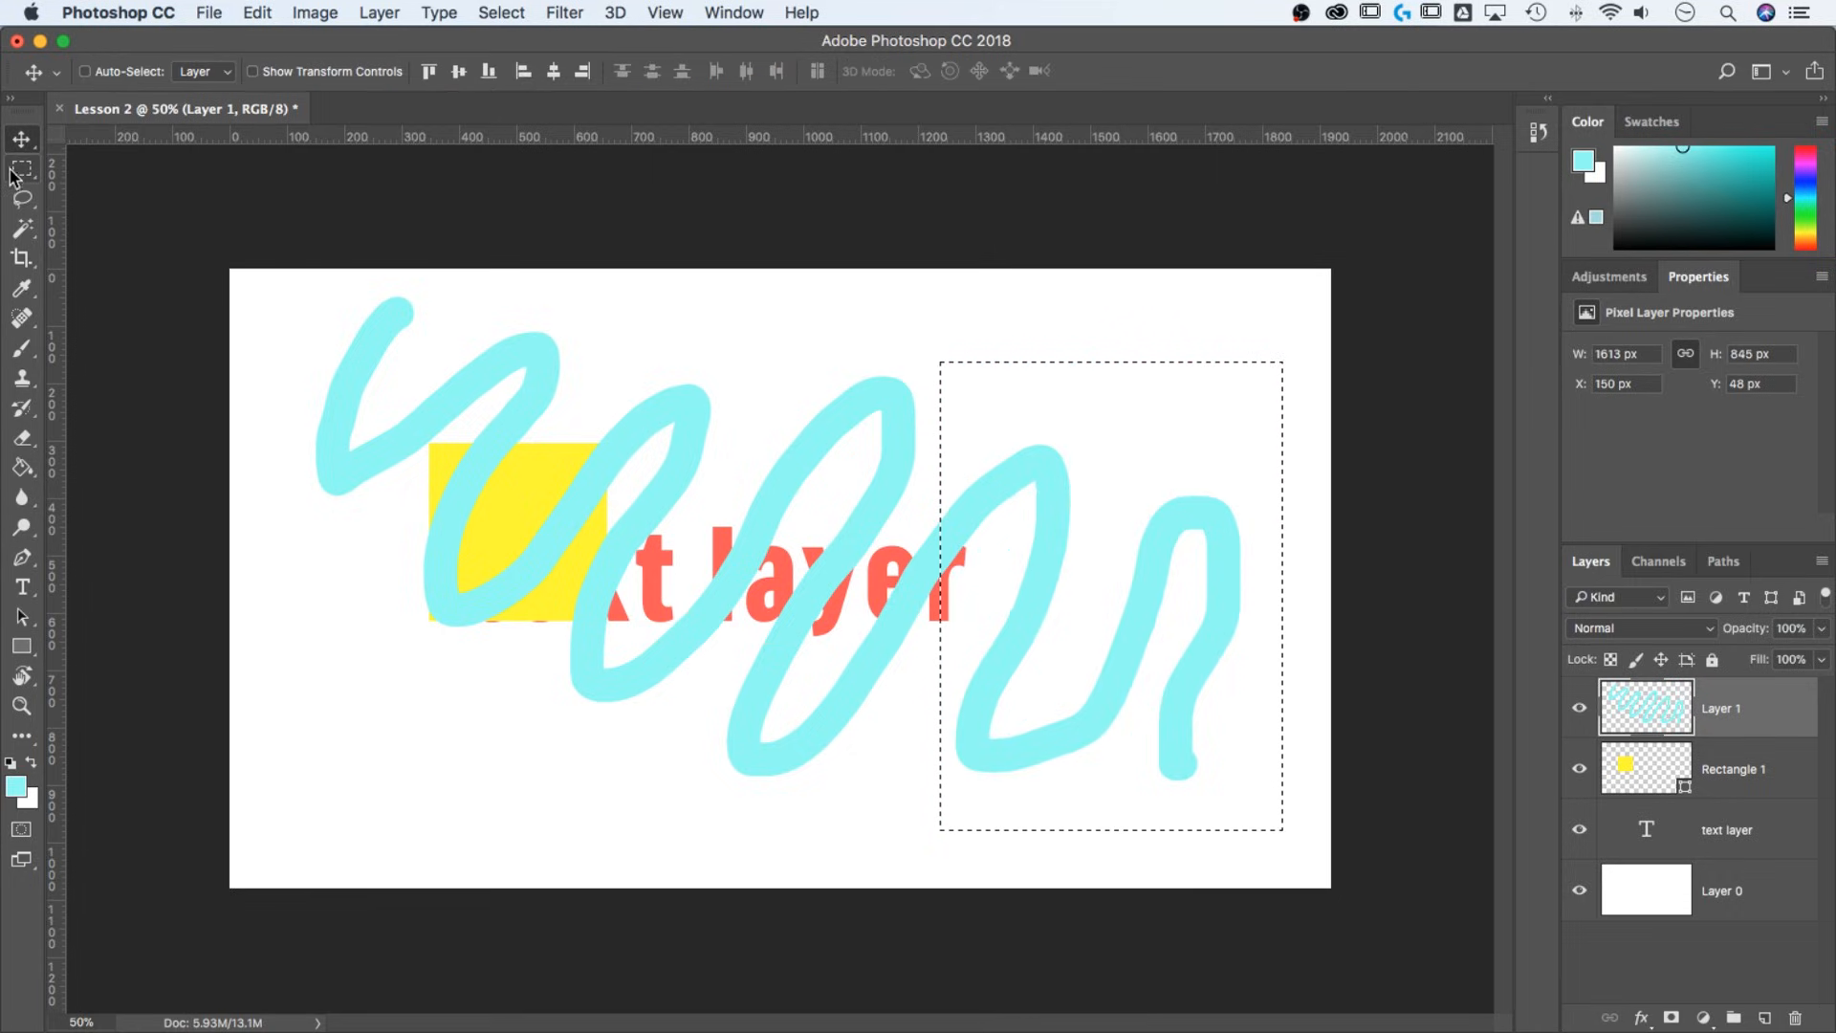
pyautogui.press('super+d')
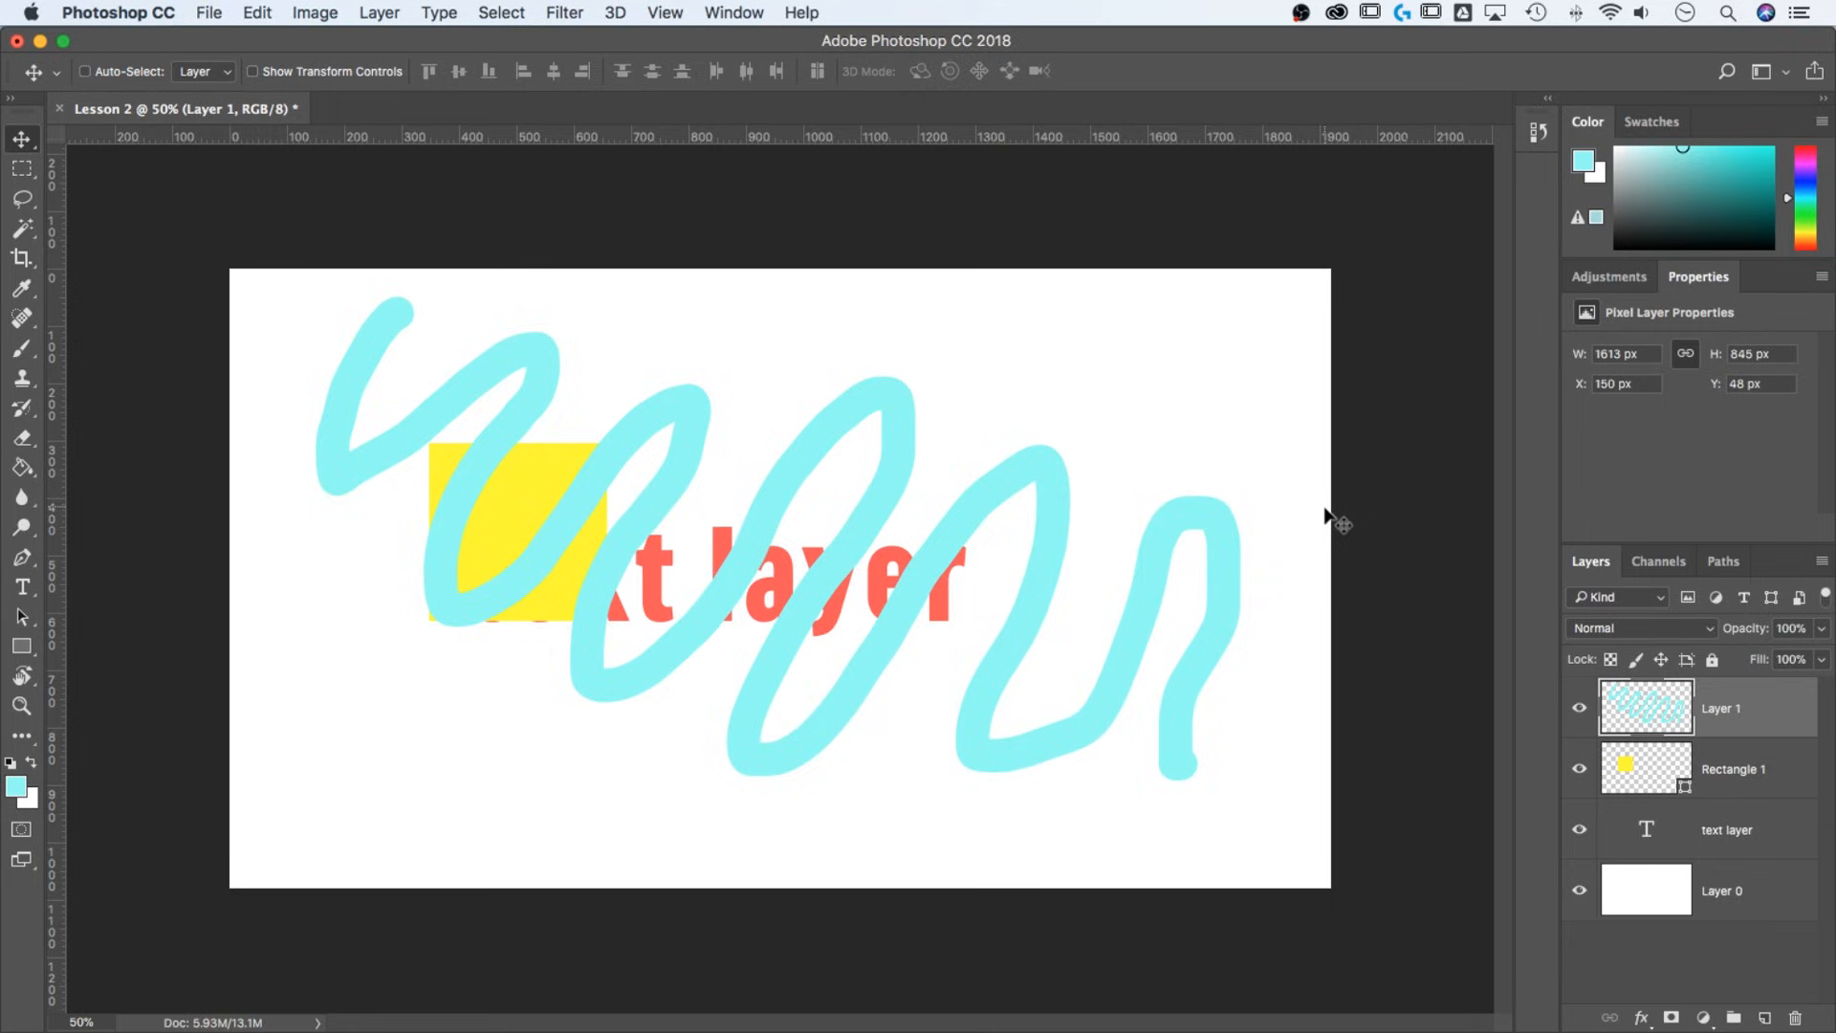
pyautogui.moveTo(1770, 717); pyautogui.dragTo(1756, 799)
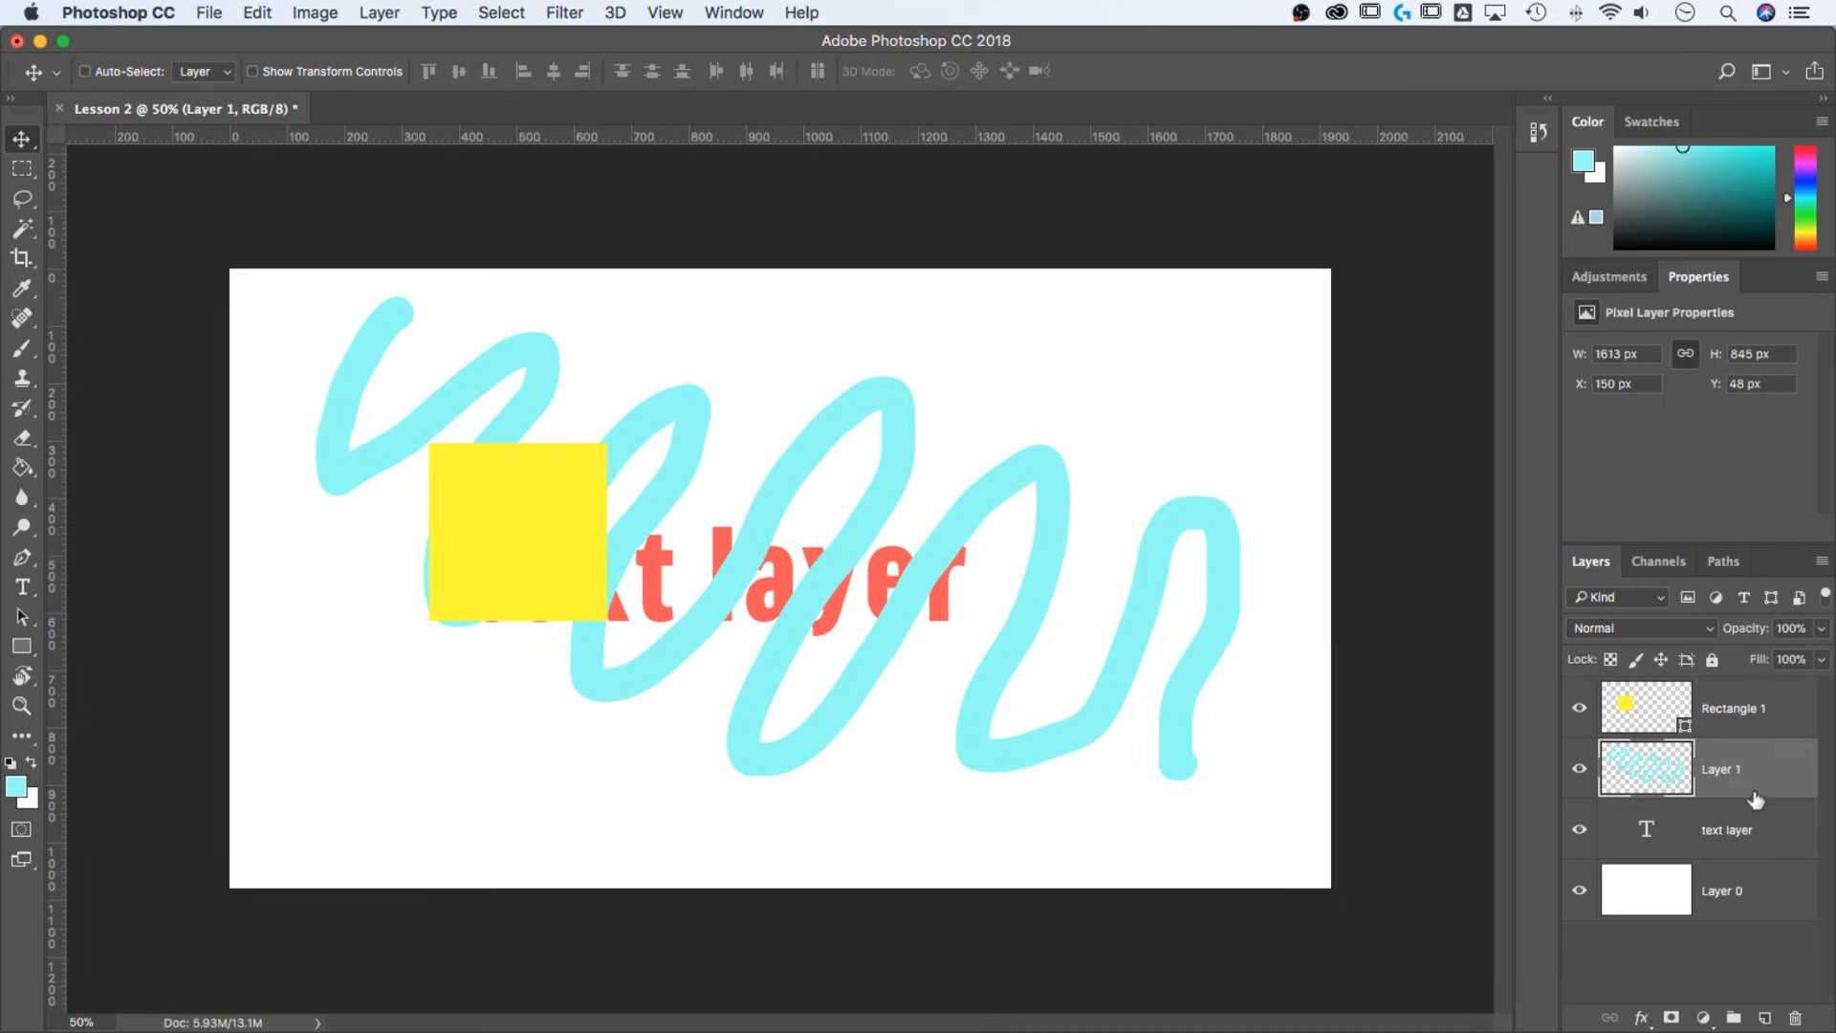
pyautogui.click(1707, 713)
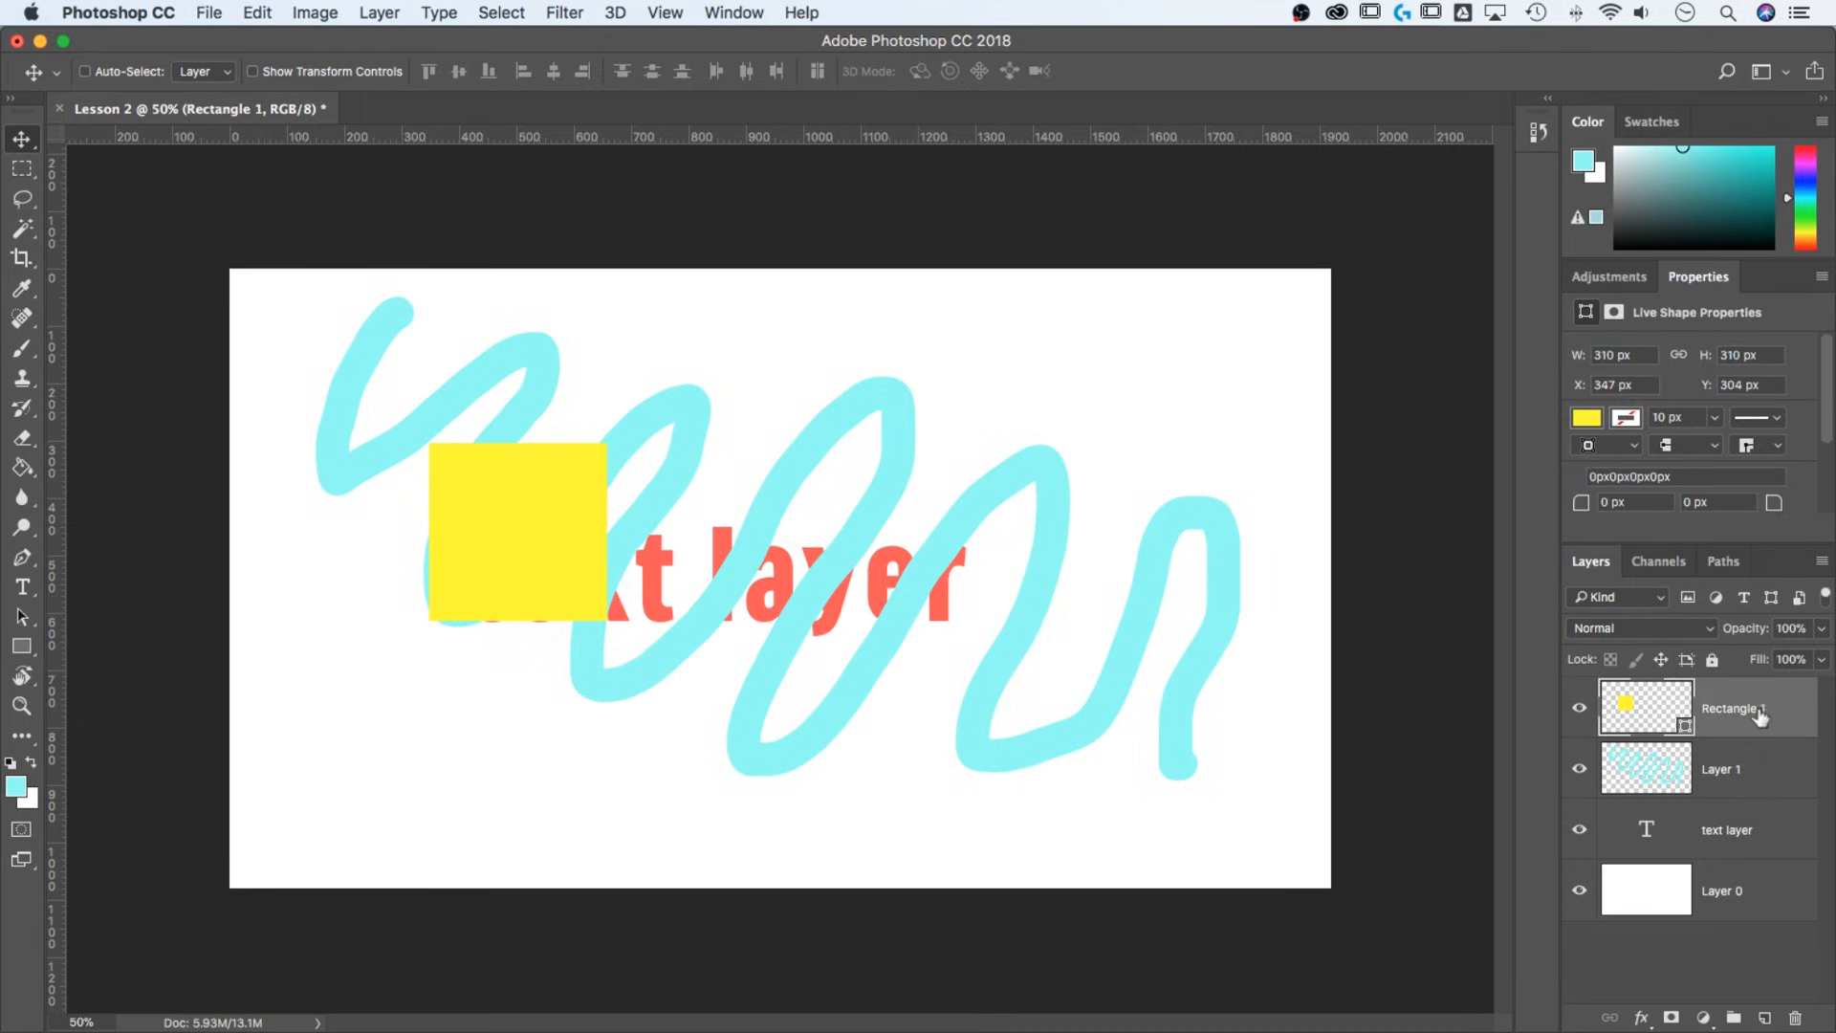
pyautogui.click(1738, 772)
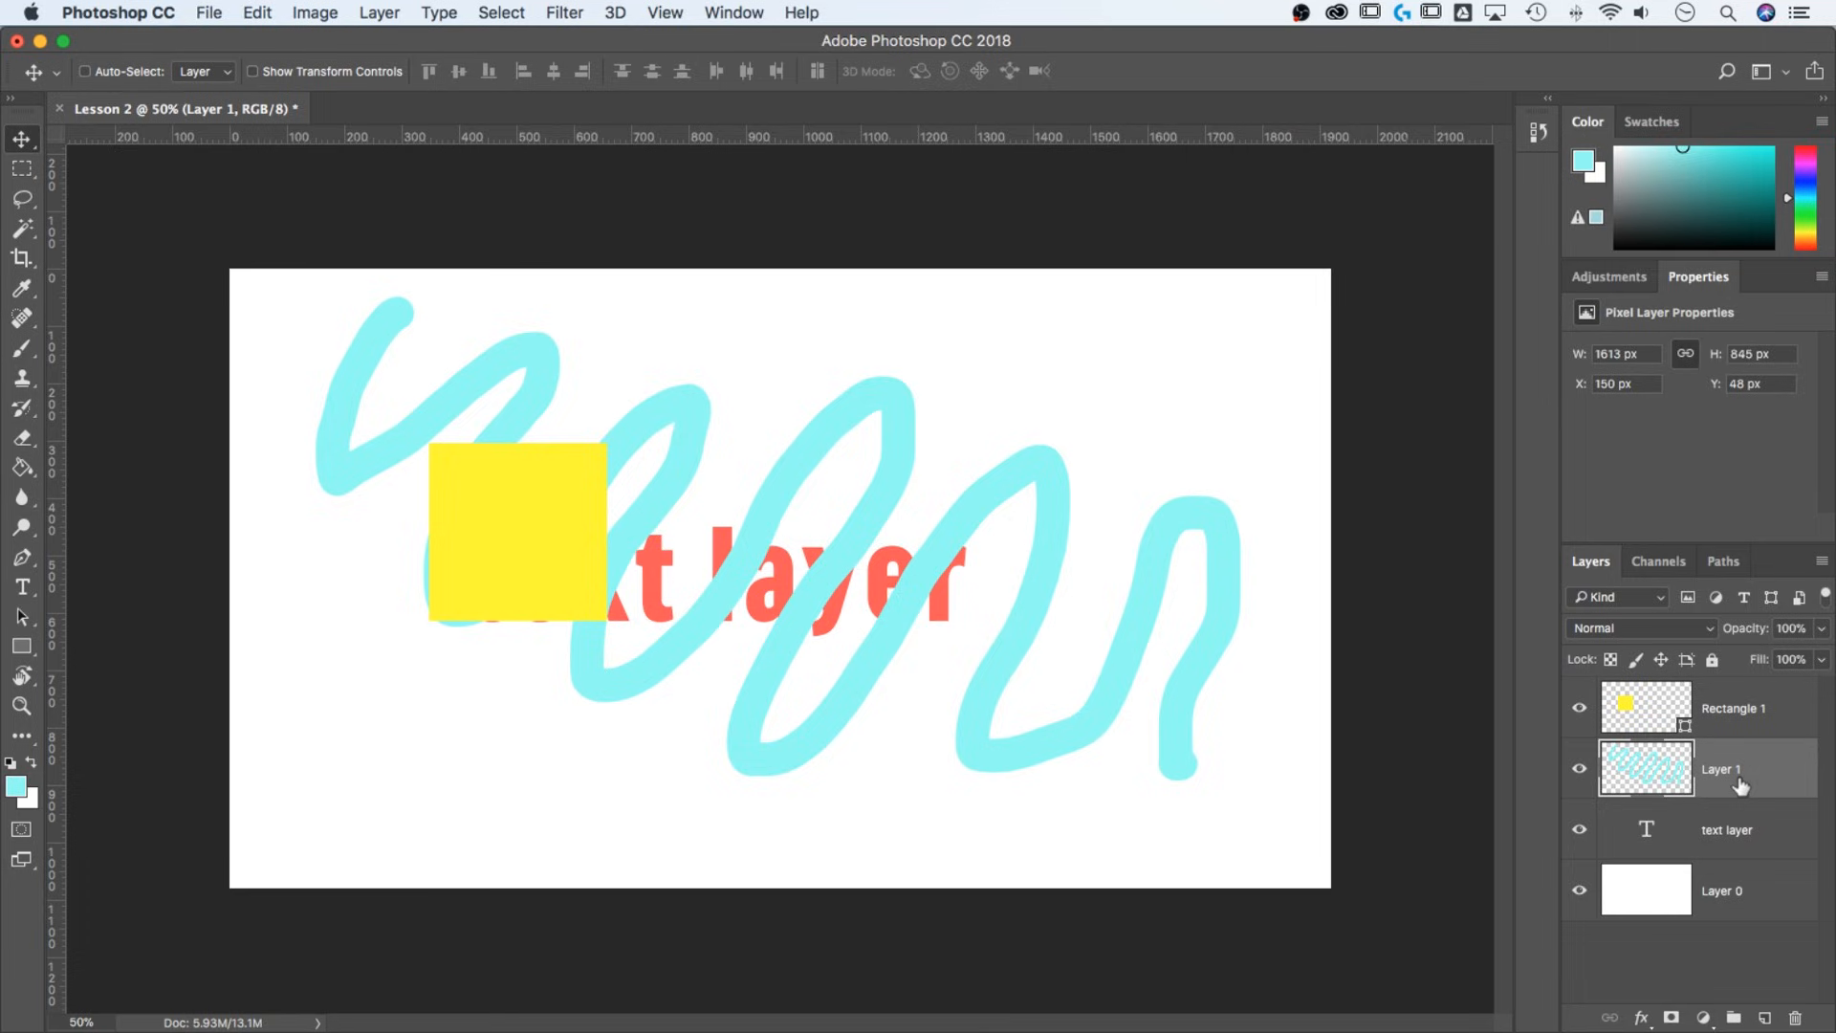